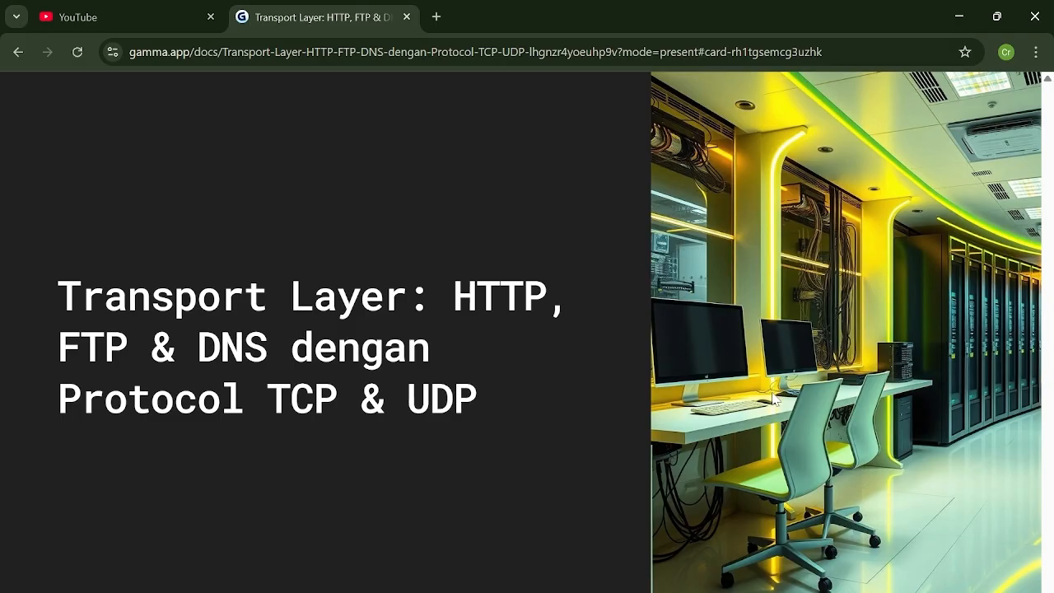
Step: Read through the transport layer presentation from the title slide to the slide on implementing services in the network
{"action": "key", "text": "Right"}
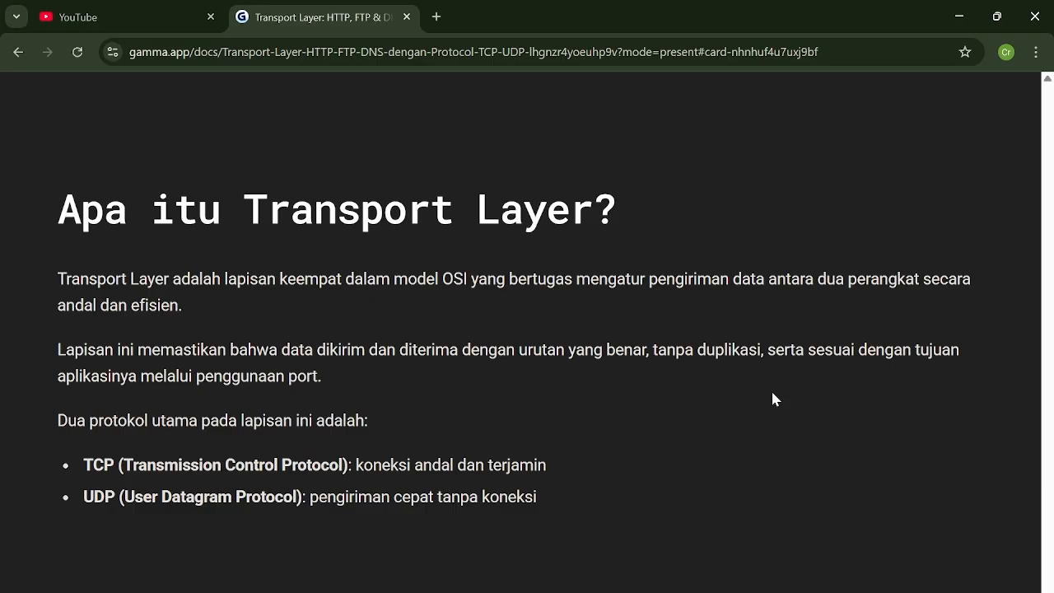
{"action": "key", "text": "Right"}
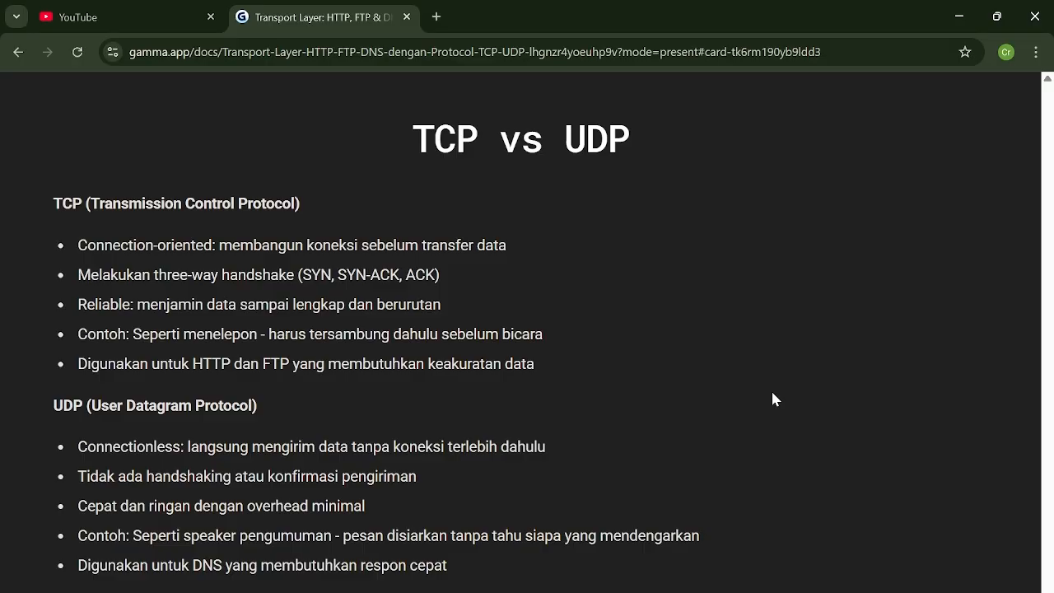
{"action": "key", "text": "Right"}
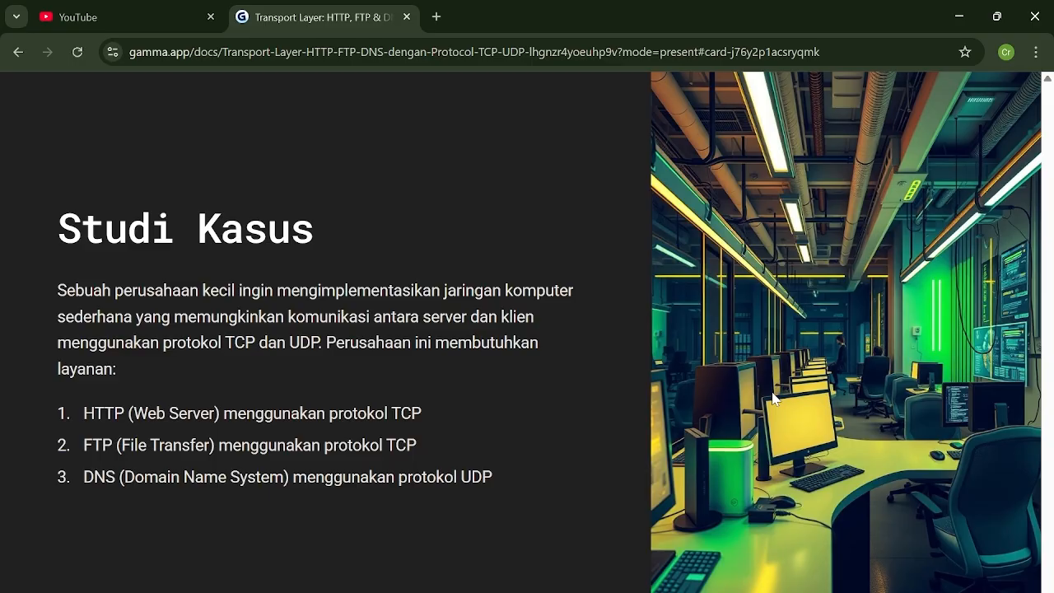
{"action": "key", "text": "Right"}
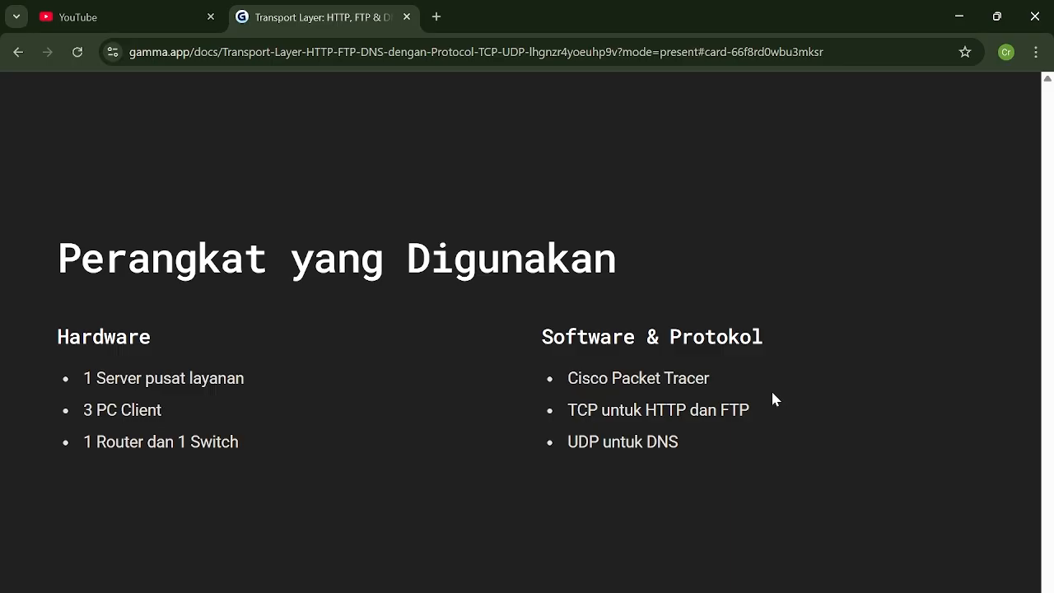
{"action": "key", "text": "Right"}
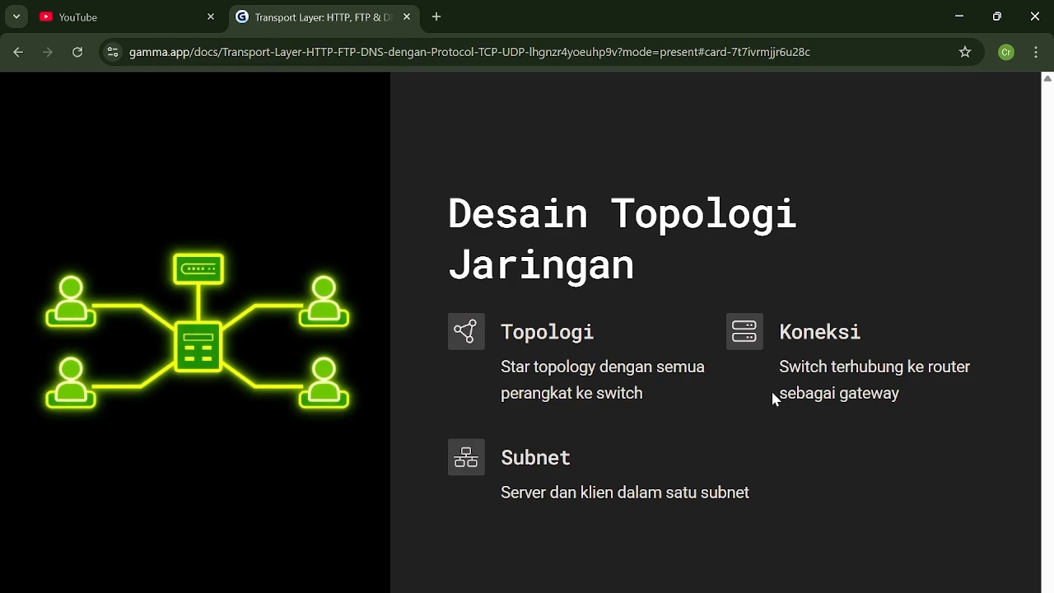
{"action": "key", "text": "Right"}
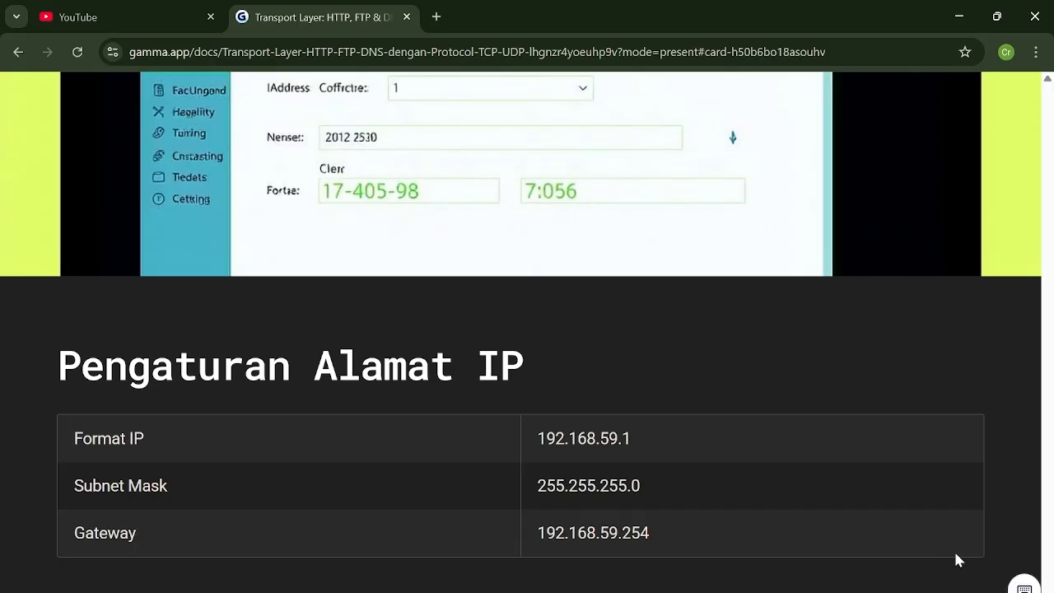
{"action": "key", "text": "Right"}
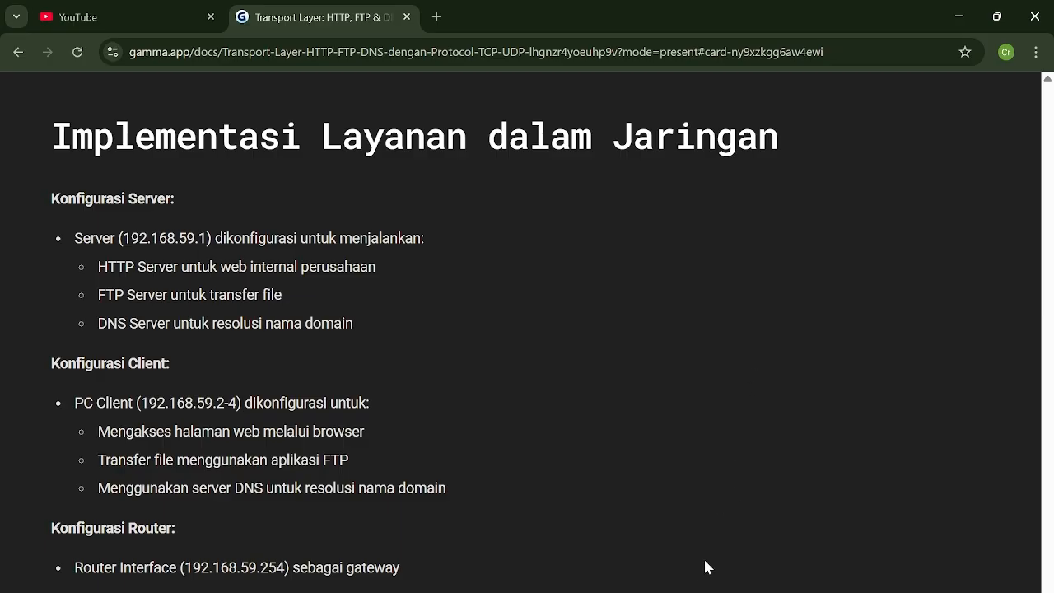
Step: Switch to Cisco Packet Tracer and place a PT-Router and a Server below and beside it in the logical workspace
{"action": "left_click", "coordinate": [678, 550]}
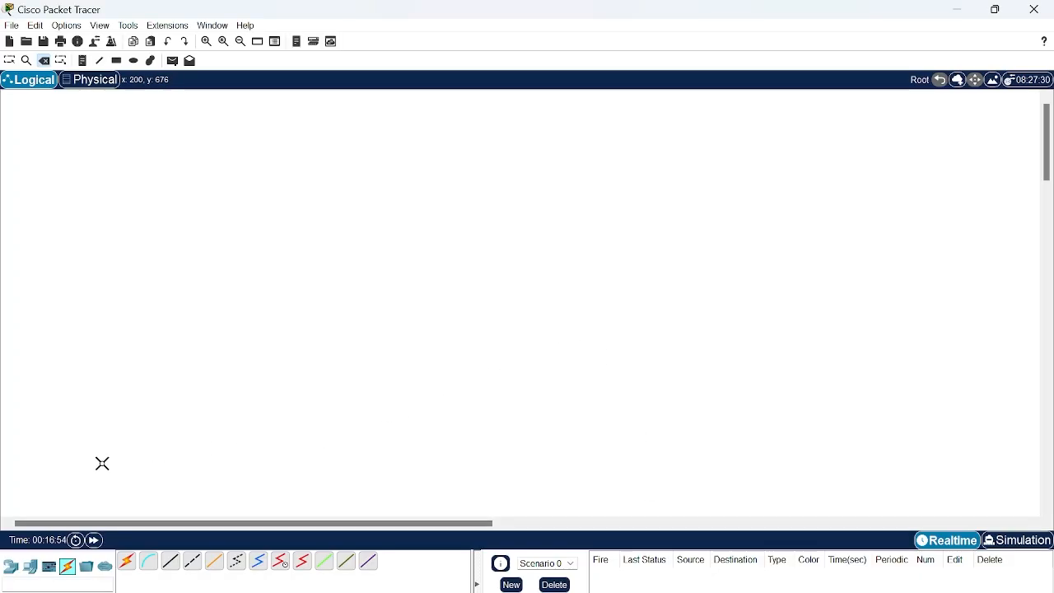
{"action": "left_click", "coordinate": [11, 564]}
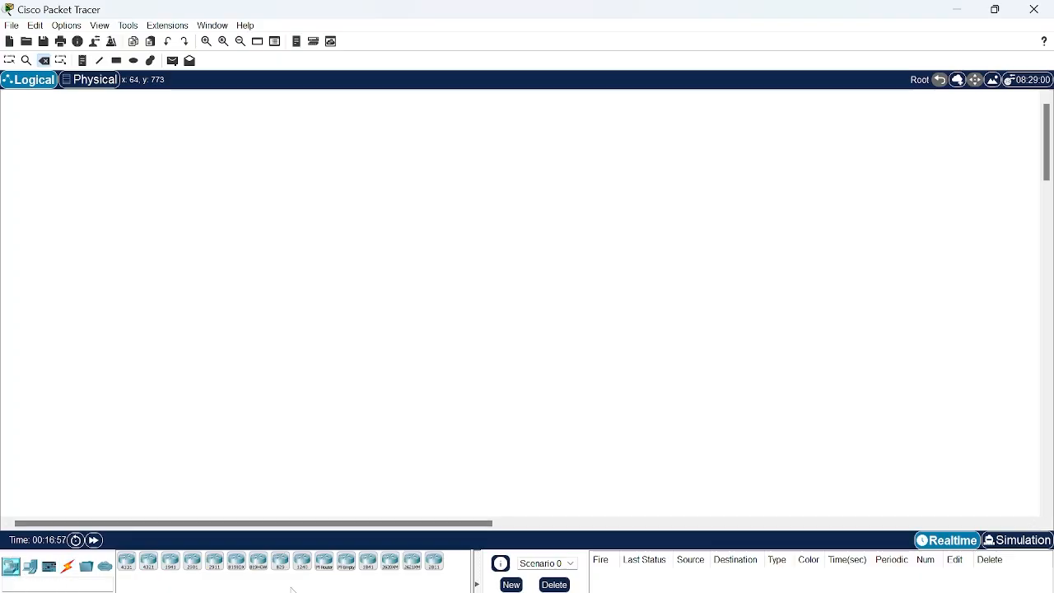
{"action": "left_click", "coordinate": [323, 560]}
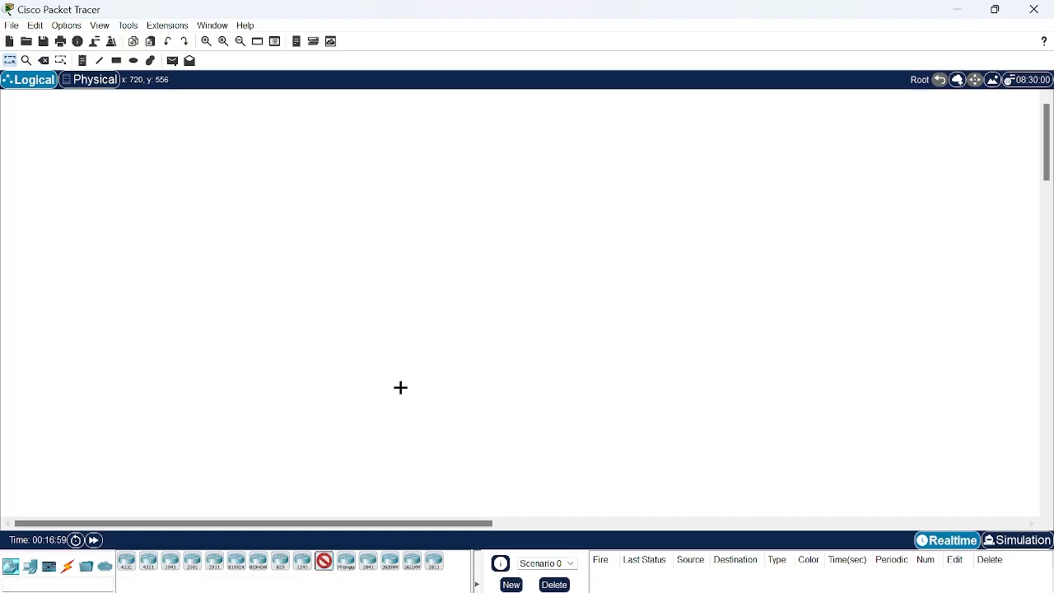
{"action": "left_click", "coordinate": [497, 279]}
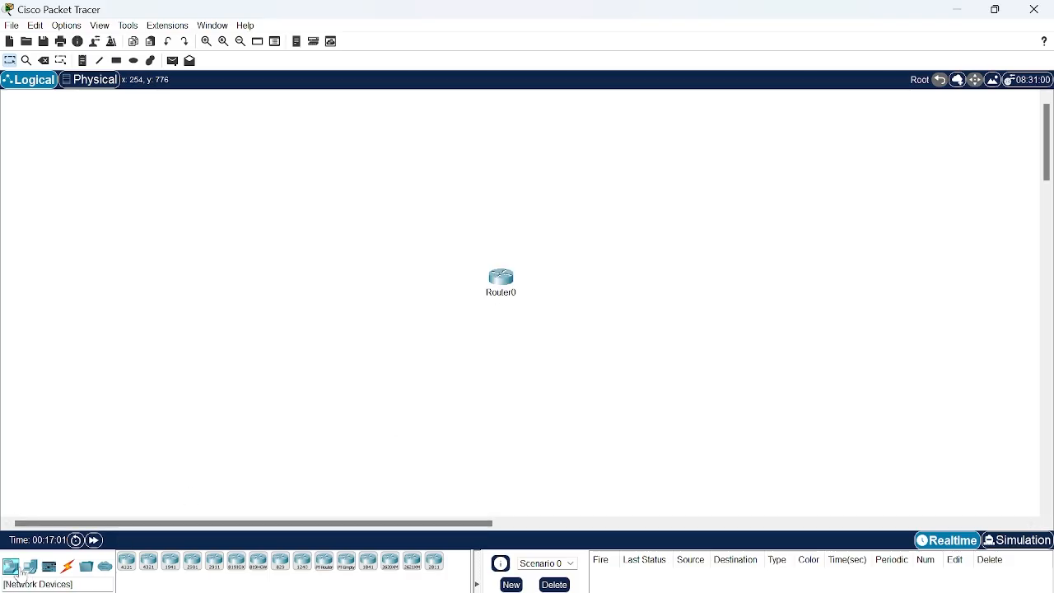
{"action": "left_click", "coordinate": [29, 566]}
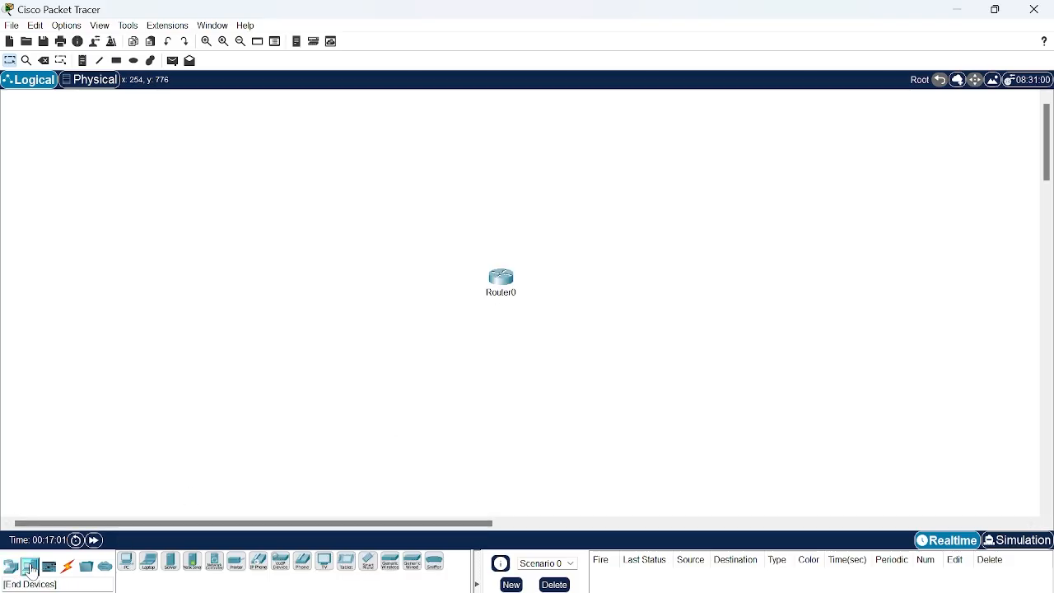
{"action": "left_click", "coordinate": [170, 562]}
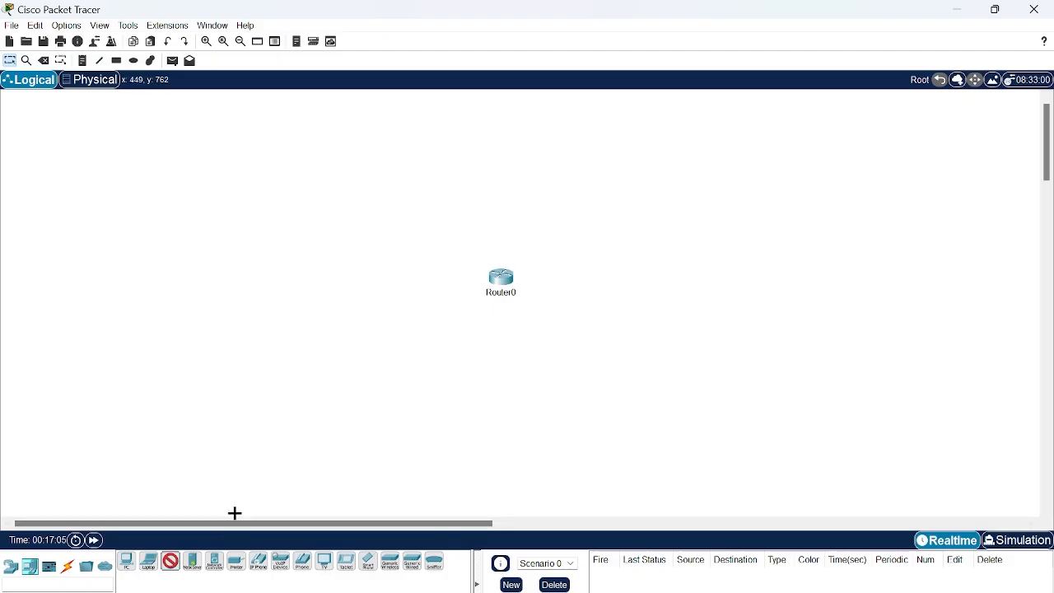
{"action": "left_click", "coordinate": [610, 334]}
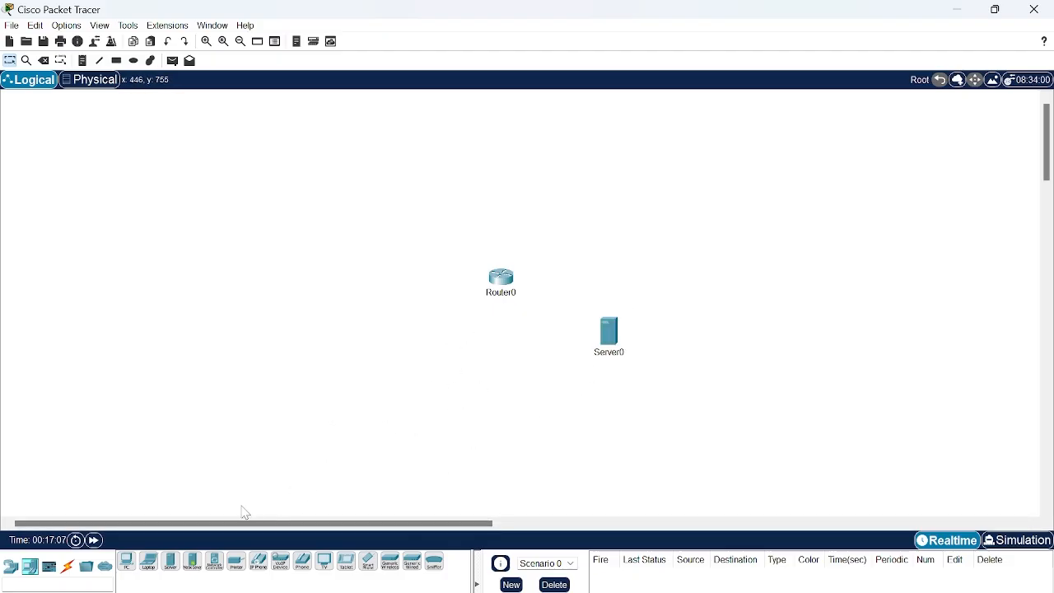
Step: Place three PCs in a row below the router
{"action": "left_click", "coordinate": [127, 562]}
{"action": "left_click", "coordinate": [312, 420]}
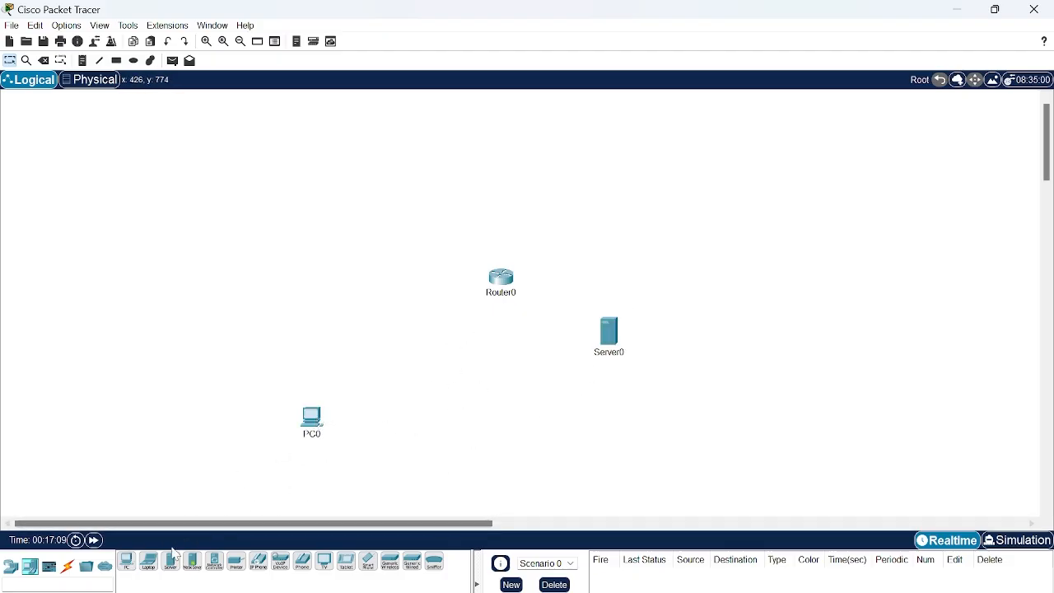
{"action": "left_click", "coordinate": [127, 563]}
{"action": "left_click", "coordinate": [384, 421]}
{"action": "left_click", "coordinate": [128, 566]}
{"action": "left_click", "coordinate": [459, 419]}
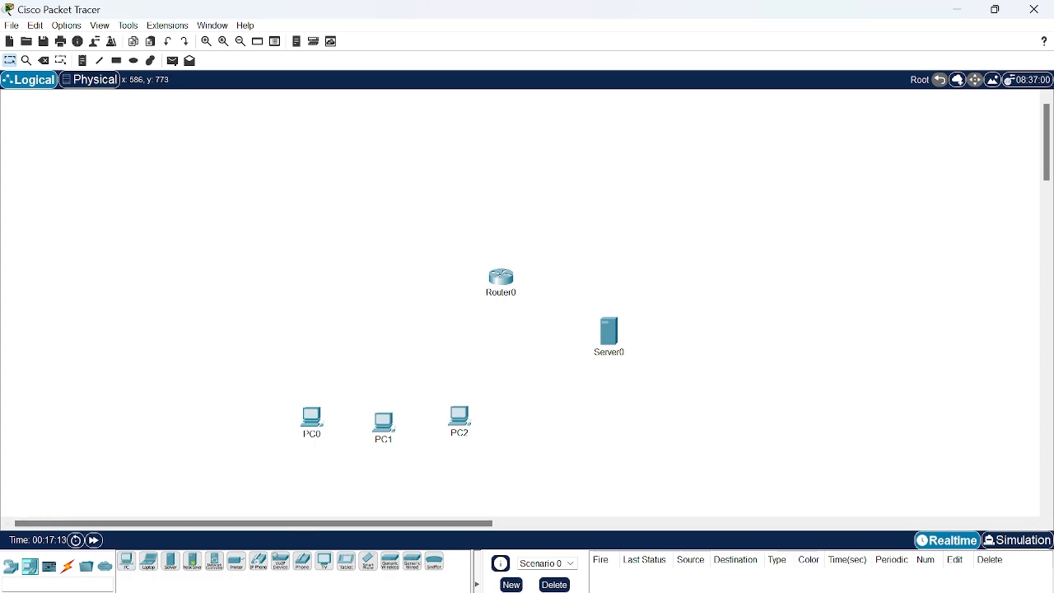
Step: Place a 2960 switch between the router and the PCs
{"action": "left_click", "coordinate": [11, 566]}
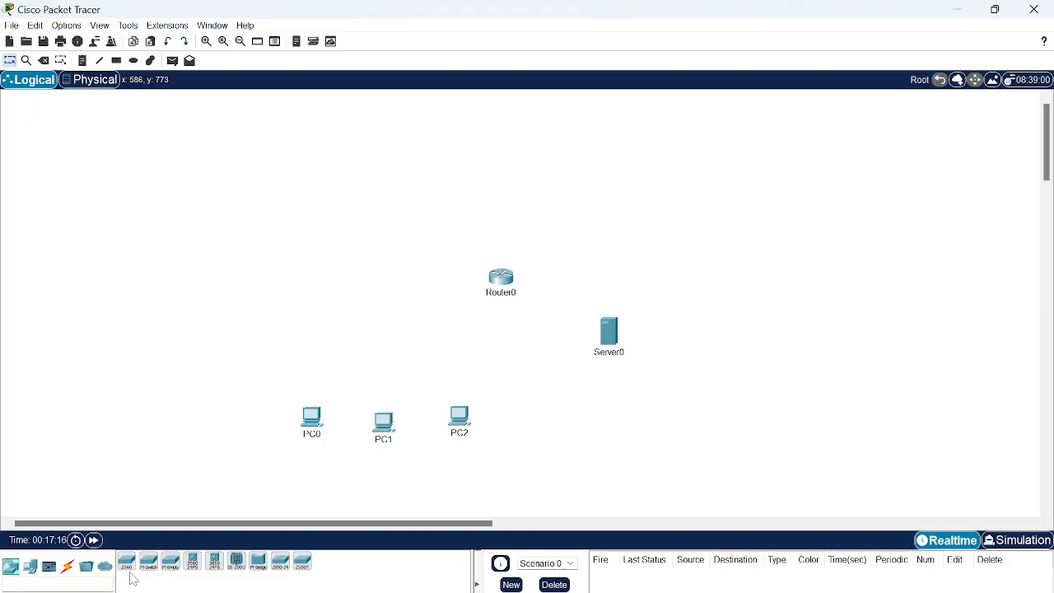
{"action": "left_click", "coordinate": [126, 562]}
{"action": "left_click", "coordinate": [452, 321]}
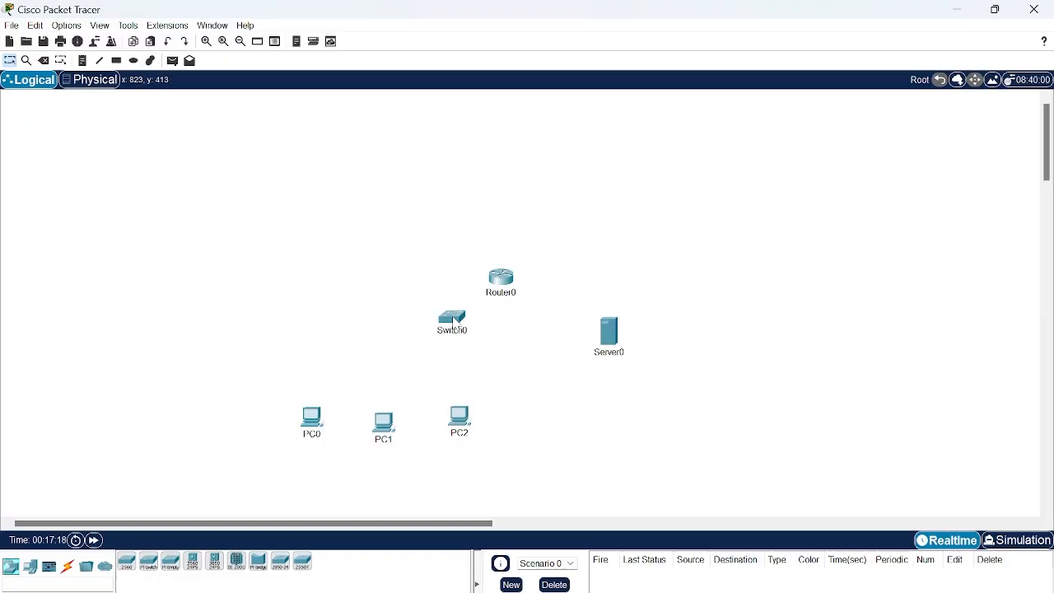
Step: Rearrange the devices into a star layout with the switch central, the router above, the server beside it and the PCs spread below
{"action": "left_click_drag", "start_coordinate": [502, 284], "coordinate": [472, 181]}
{"action": "left_click_drag", "start_coordinate": [610, 331], "coordinate": [633, 297]}
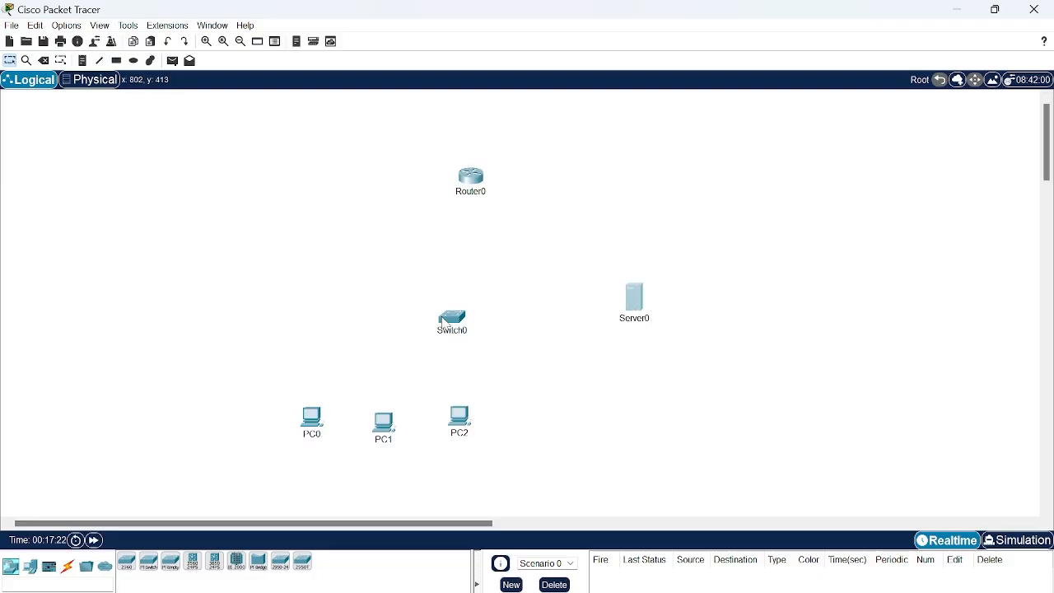
{"action": "left_click_drag", "start_coordinate": [442, 323], "coordinate": [463, 300]}
{"action": "left_click_drag", "start_coordinate": [461, 422], "coordinate": [550, 393]}
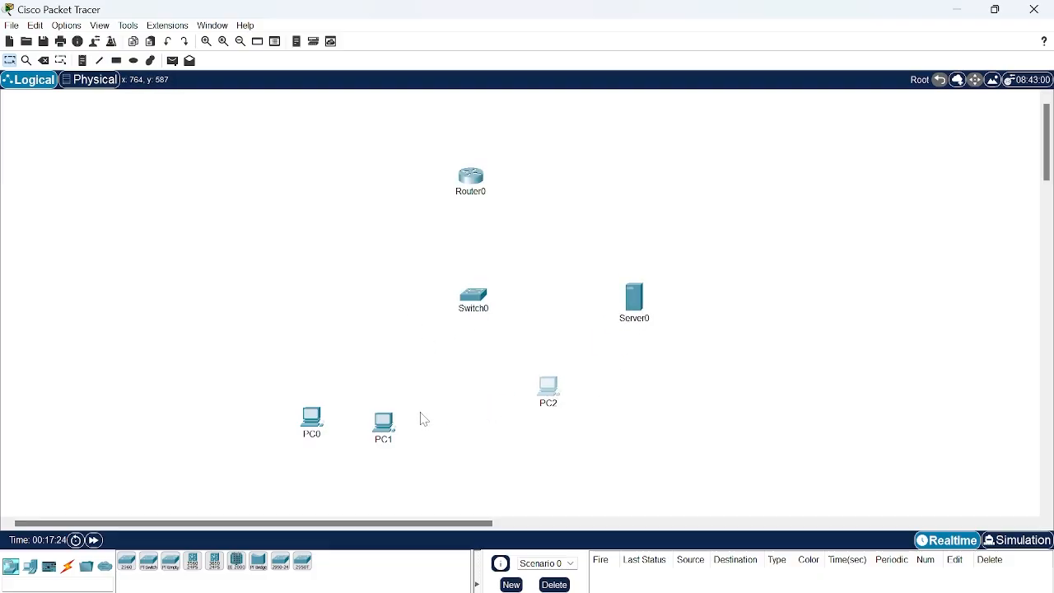
{"action": "left_click_drag", "start_coordinate": [384, 424], "coordinate": [457, 390]}
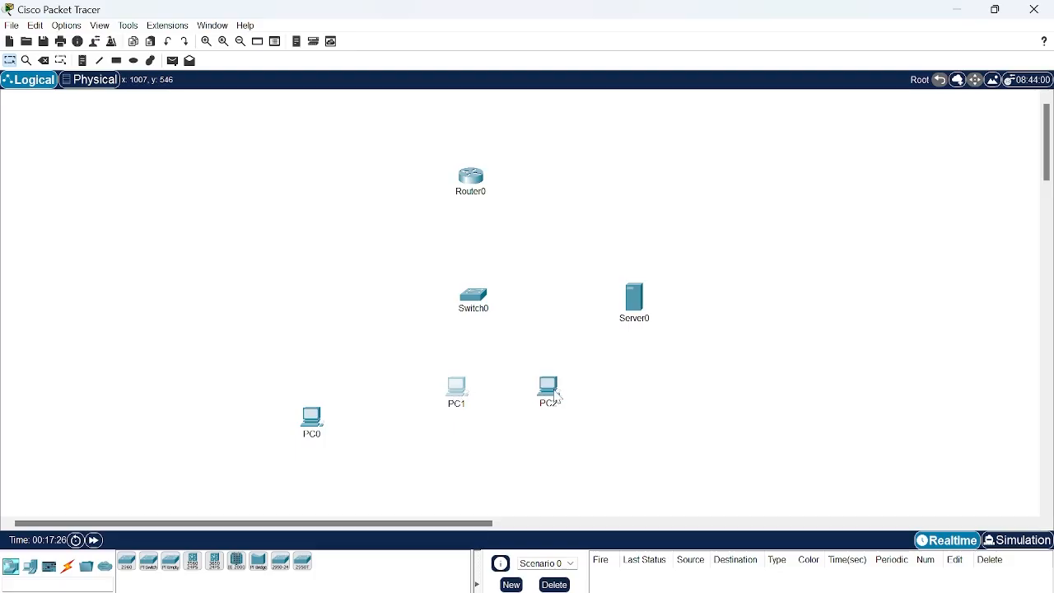
{"action": "left_click_drag", "start_coordinate": [555, 397], "coordinate": [592, 386]}
{"action": "left_click_drag", "start_coordinate": [306, 429], "coordinate": [313, 396]}
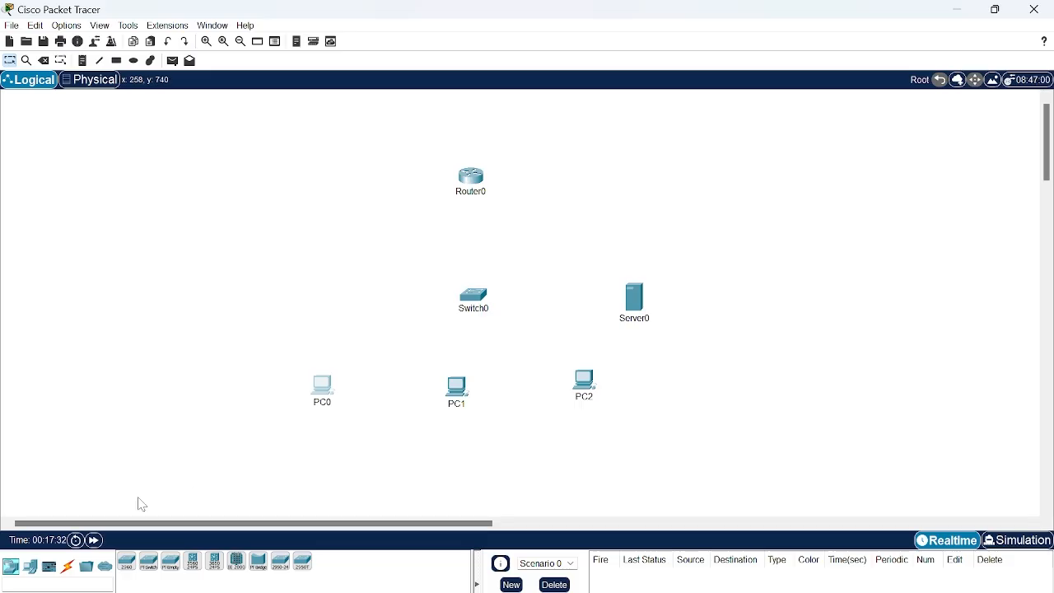
Step: Connect Router0 and Server0 to Switch0 using automatically chosen cable types
{"action": "left_click", "coordinate": [66, 568]}
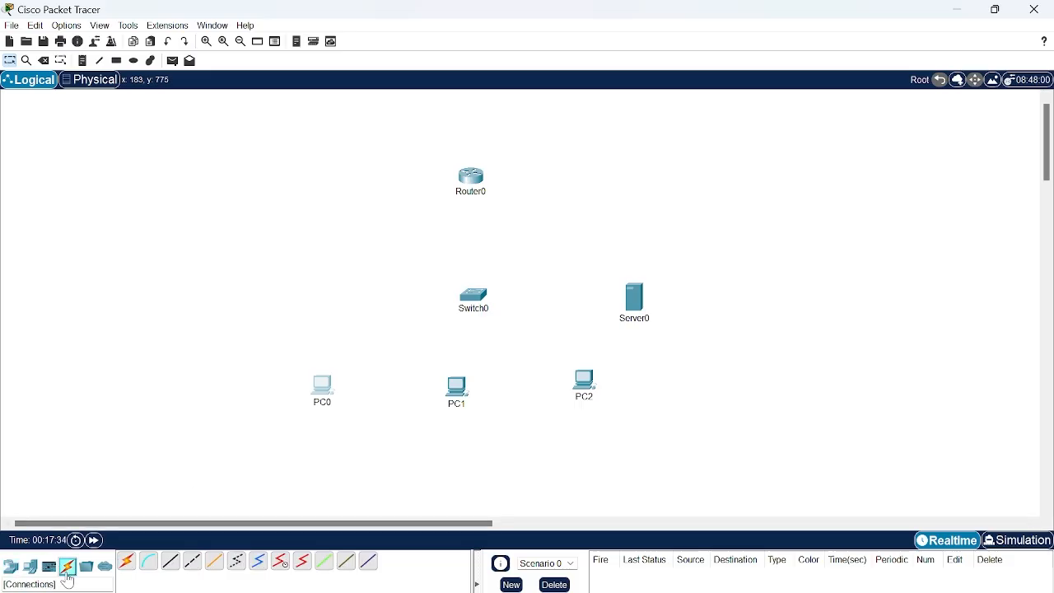
{"action": "left_click", "coordinate": [125, 564]}
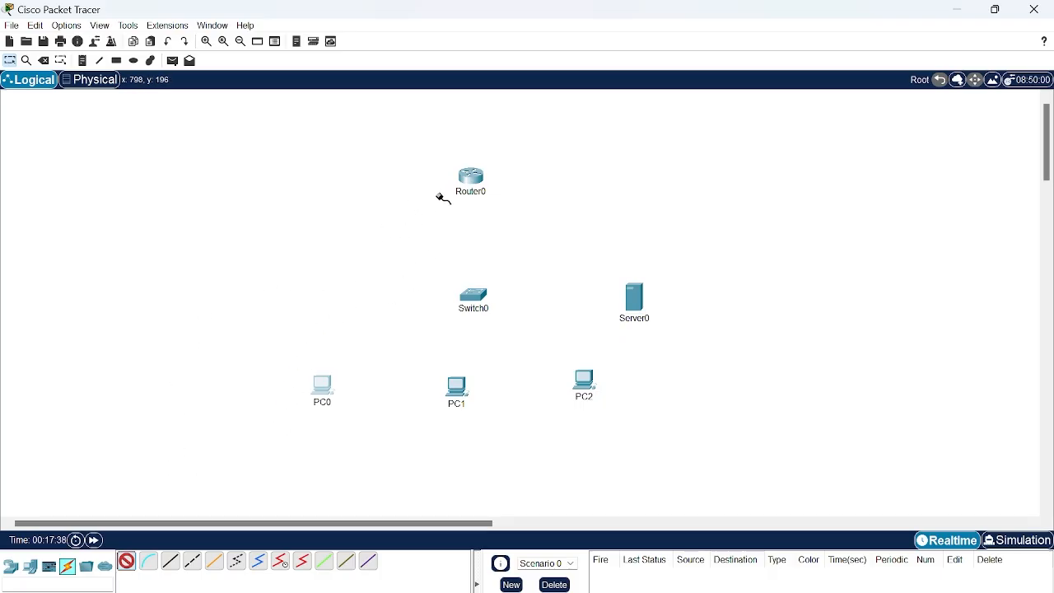
{"action": "left_click", "coordinate": [471, 179]}
{"action": "left_click", "coordinate": [468, 298]}
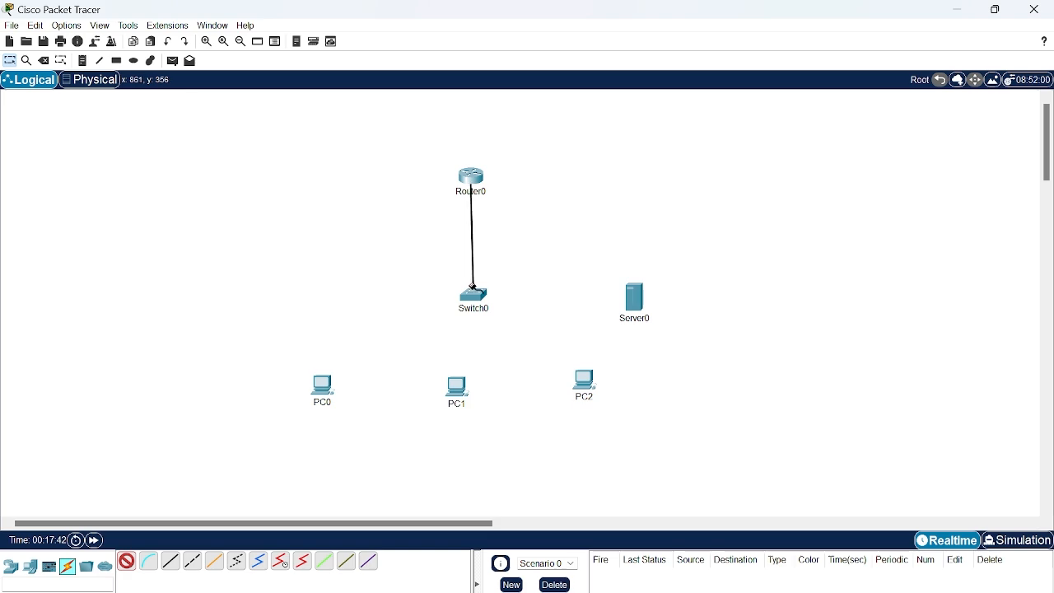
{"action": "left_click", "coordinate": [126, 561]}
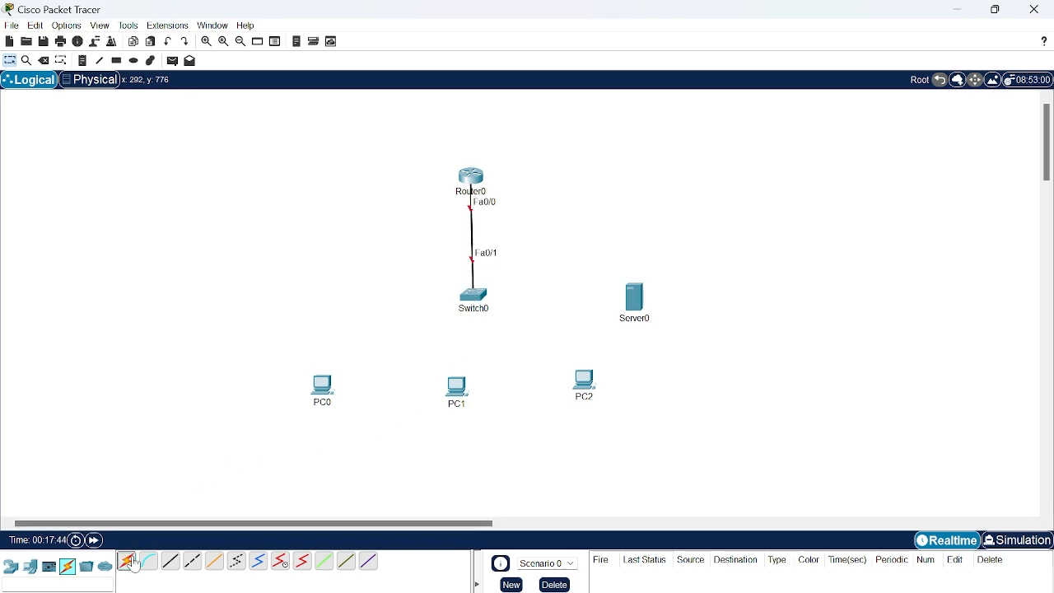
{"action": "left_click", "coordinate": [634, 297]}
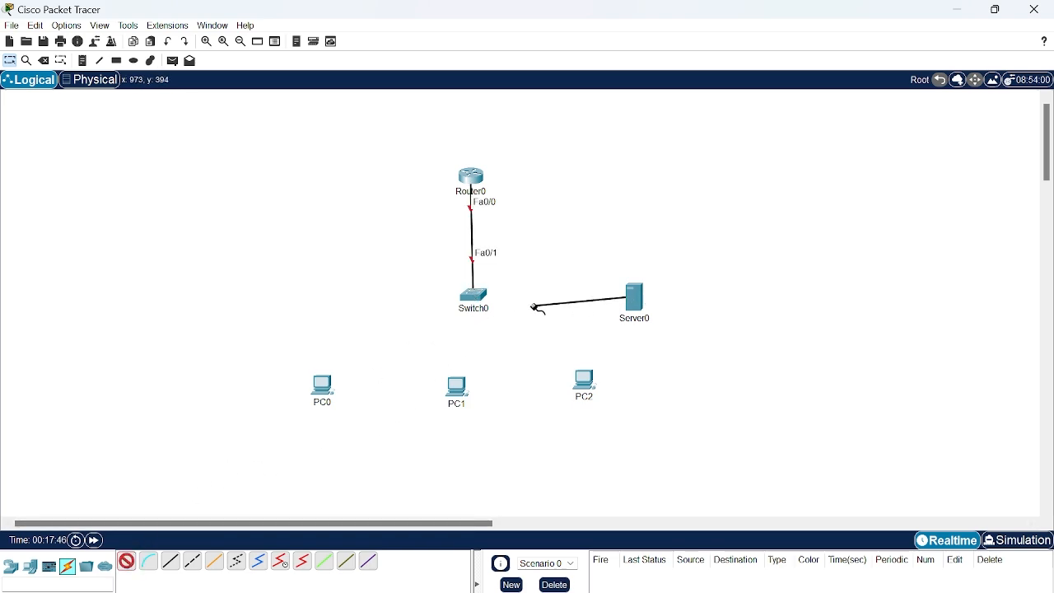
{"action": "left_click", "coordinate": [473, 295]}
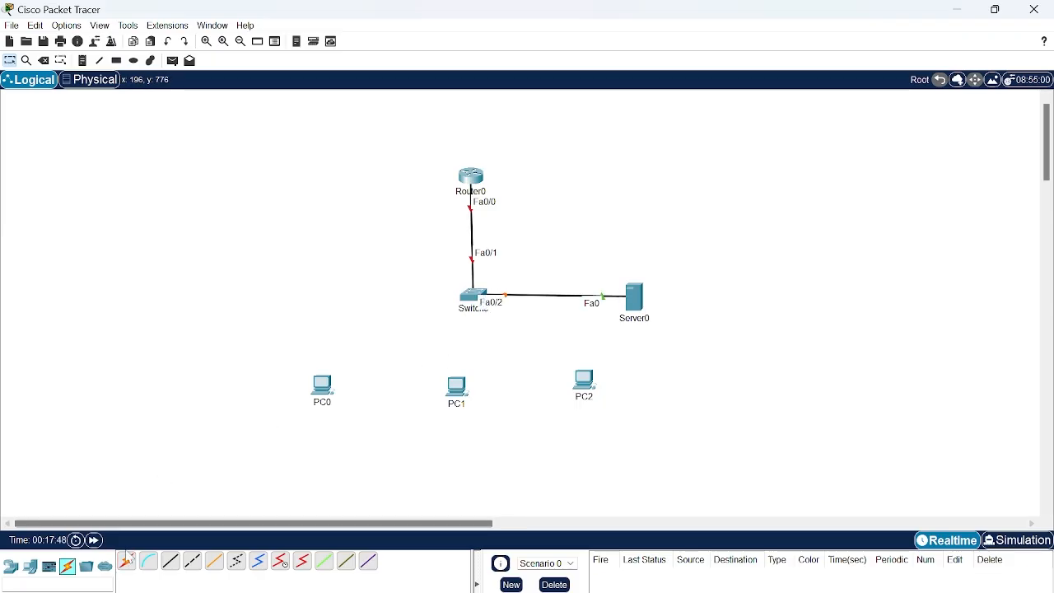
Step: Connect PC0, PC1 and PC2 to Switch0 using automatically chosen cable types
{"action": "left_click", "coordinate": [125, 560]}
{"action": "left_click", "coordinate": [325, 382]}
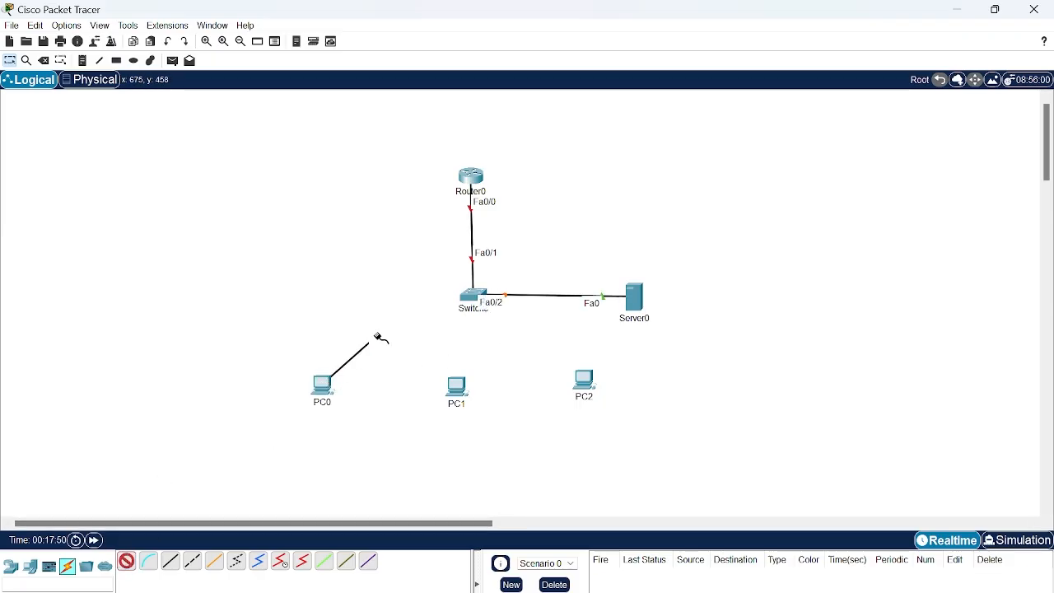
{"action": "left_click", "coordinate": [472, 300]}
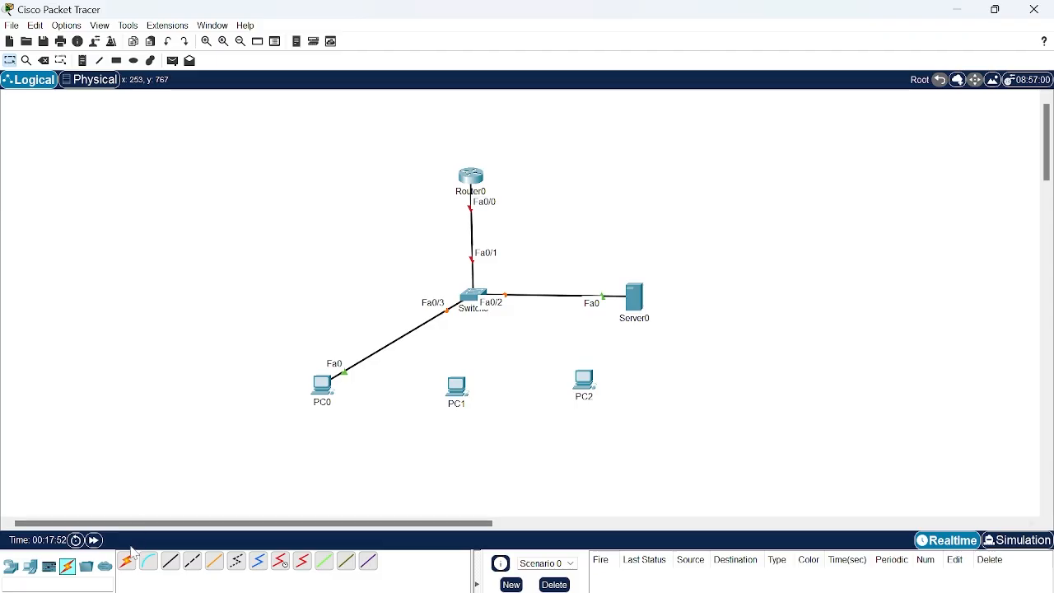
{"action": "left_click", "coordinate": [457, 384]}
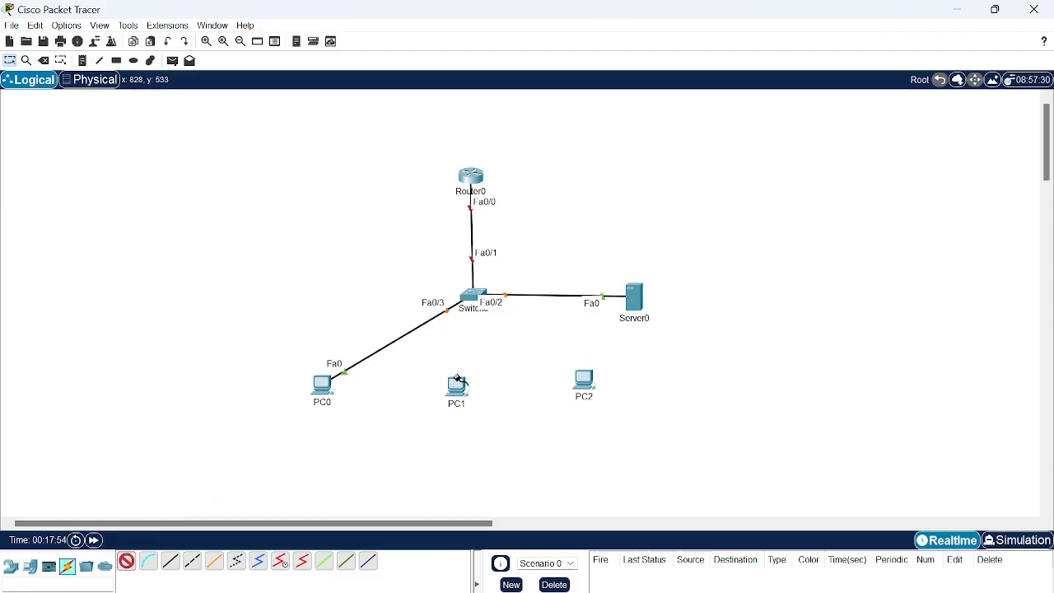
{"action": "left_click", "coordinate": [471, 298]}
{"action": "left_click", "coordinate": [126, 560]}
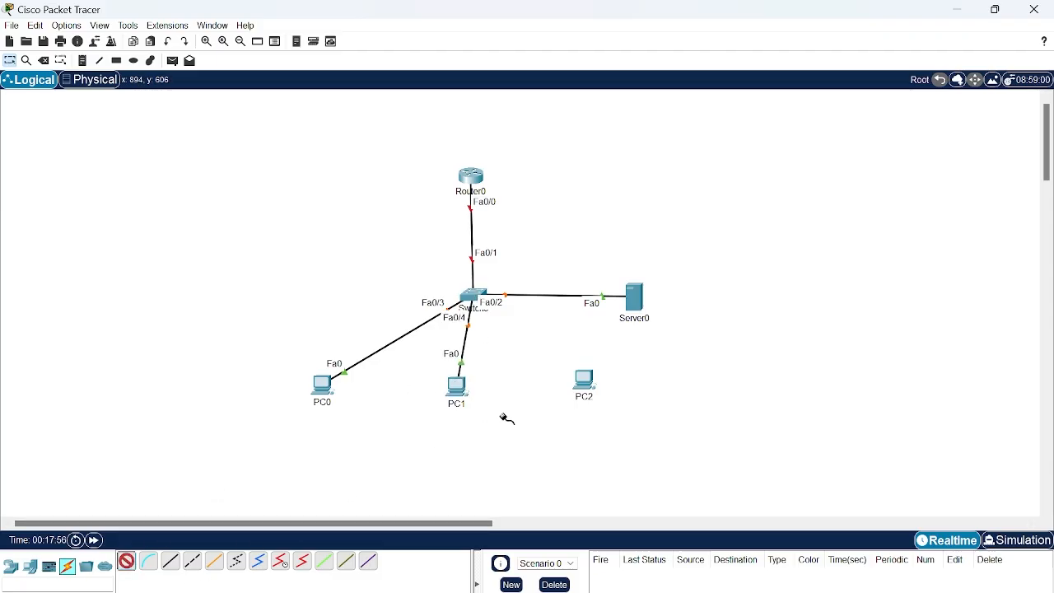
{"action": "left_click", "coordinate": [576, 372]}
{"action": "left_click", "coordinate": [473, 298]}
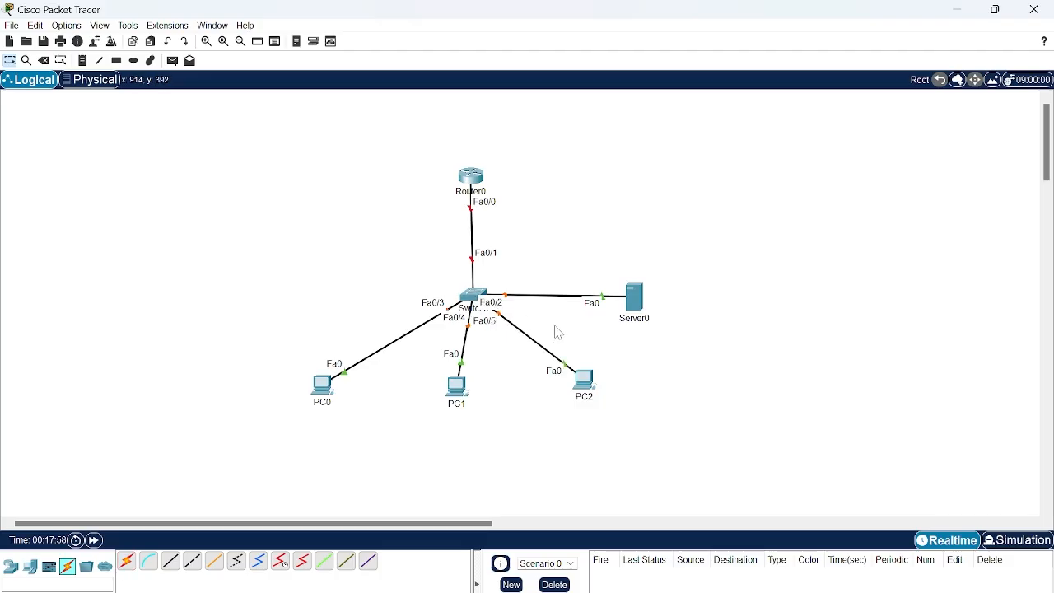
Step: Assign Router0's FastEthernet0/0 interface the address 192.168.59.254 with mask 255.255.255.0, and turn the port on
{"action": "left_click", "coordinate": [475, 183]}
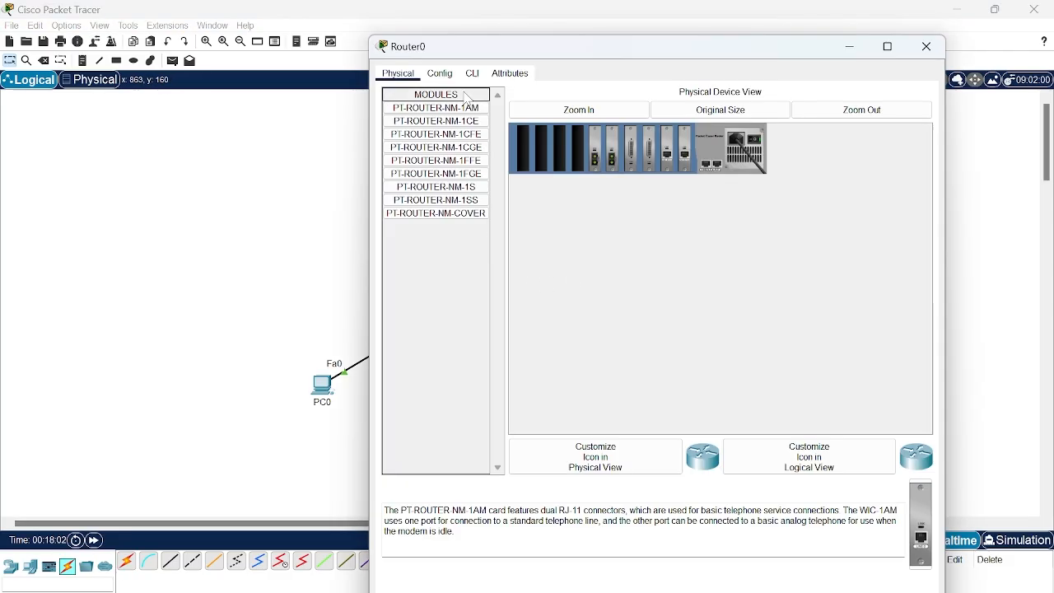
{"action": "left_click", "coordinate": [445, 74]}
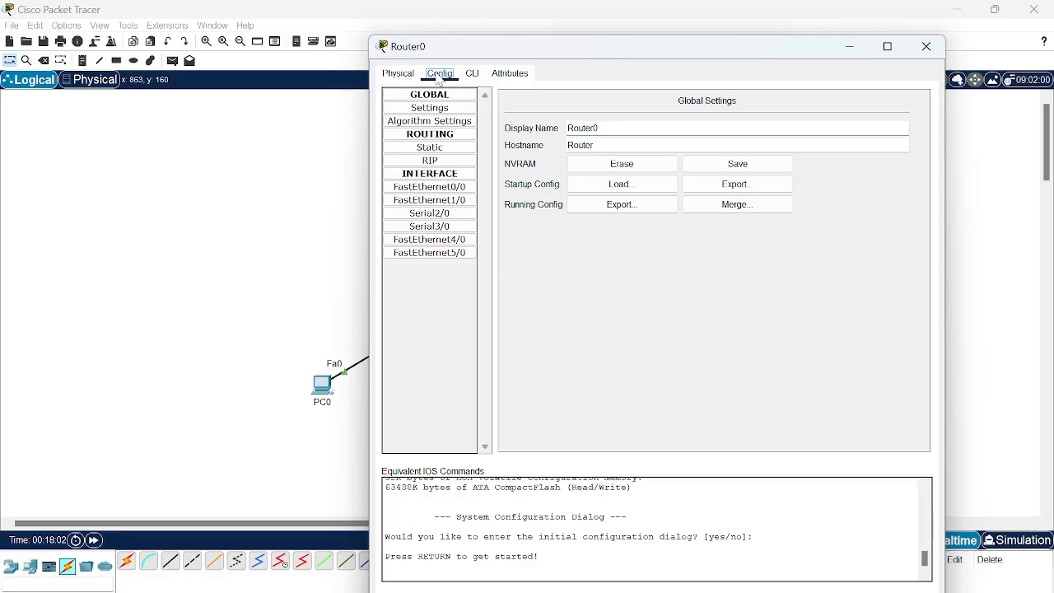
{"action": "left_click", "coordinate": [429, 187]}
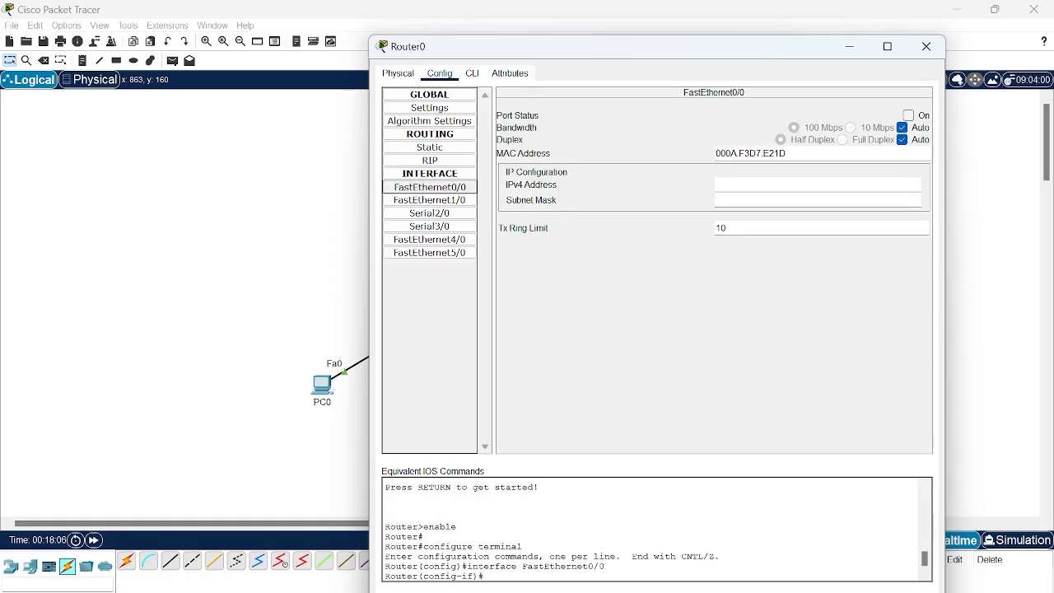
{"action": "left_click", "coordinate": [716, 184]}
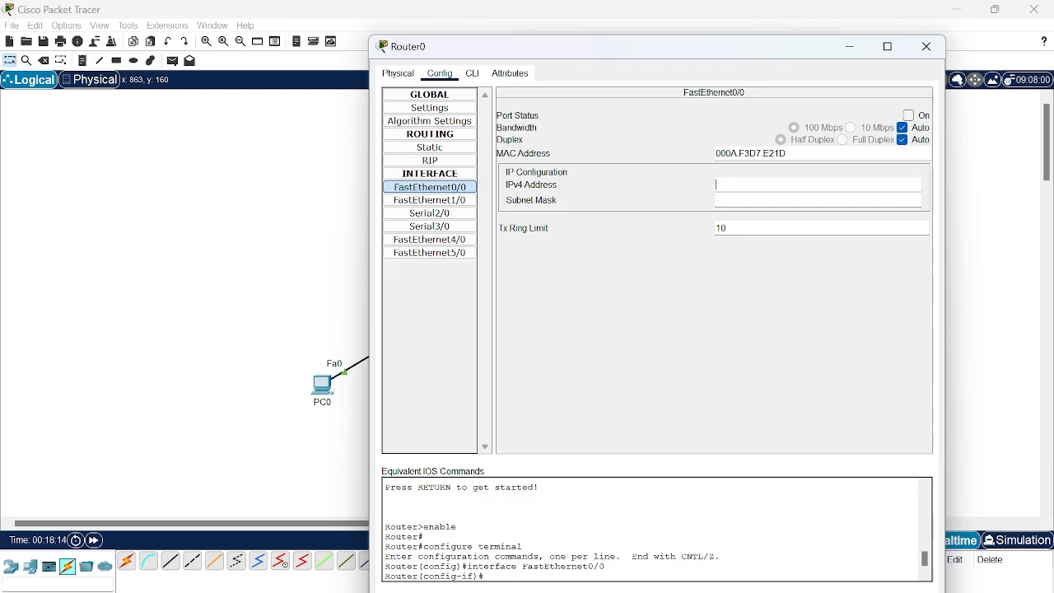
{"action": "type", "text": "192."}
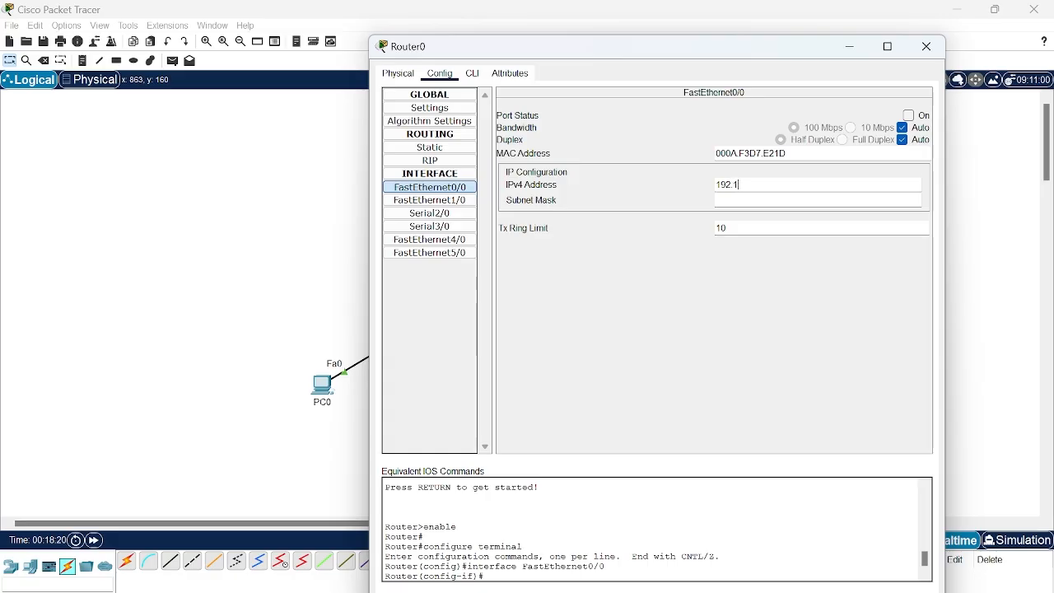
{"action": "type", "text": "16"}
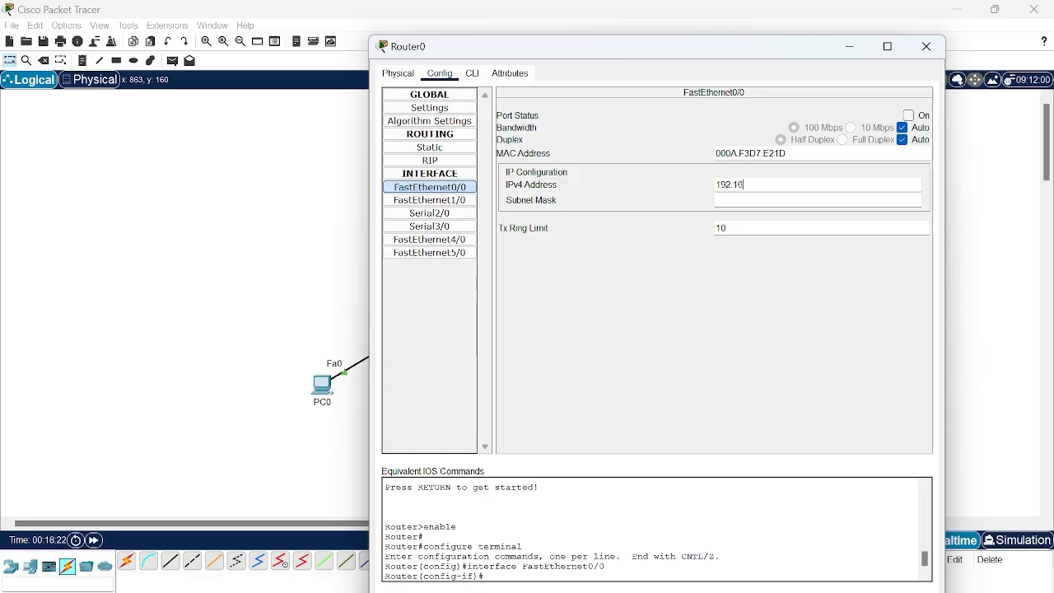
{"action": "type", "text": "8"}
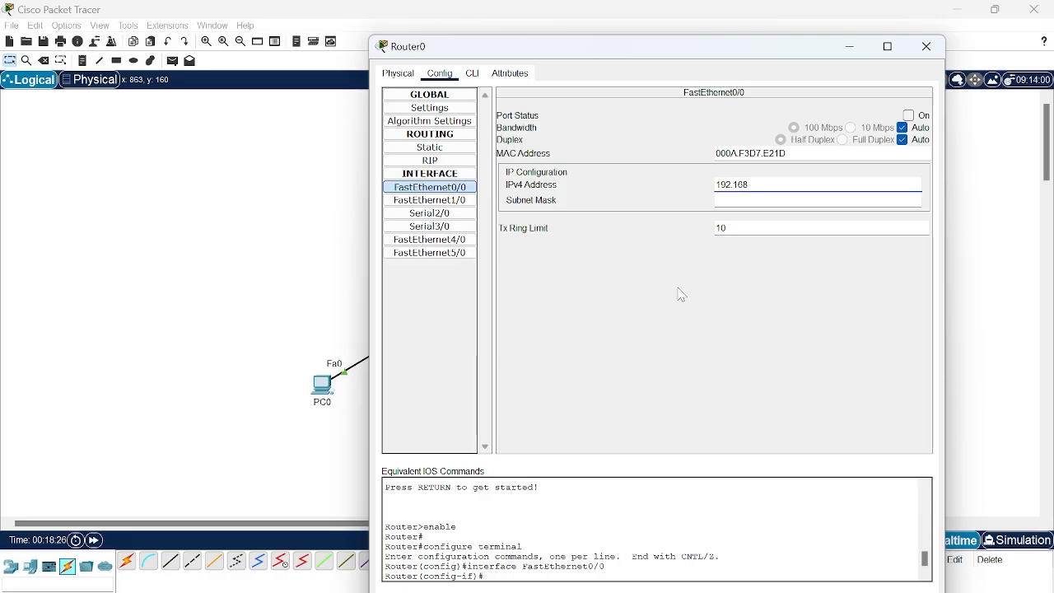
{"action": "type", "text": ".59.254"}
{"action": "key", "text": "Return"}
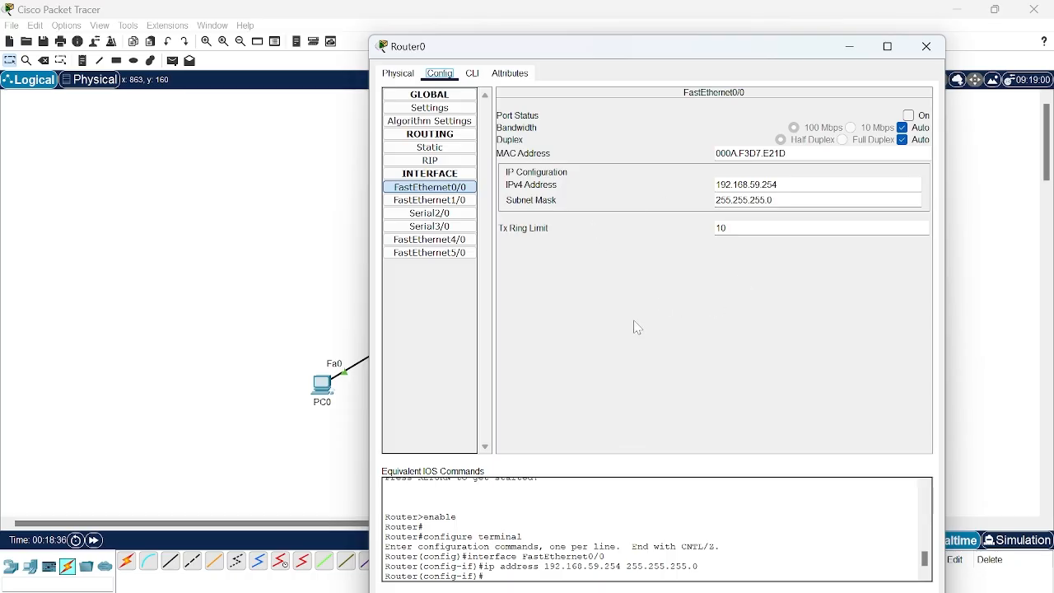
{"action": "left_click", "coordinate": [908, 116]}
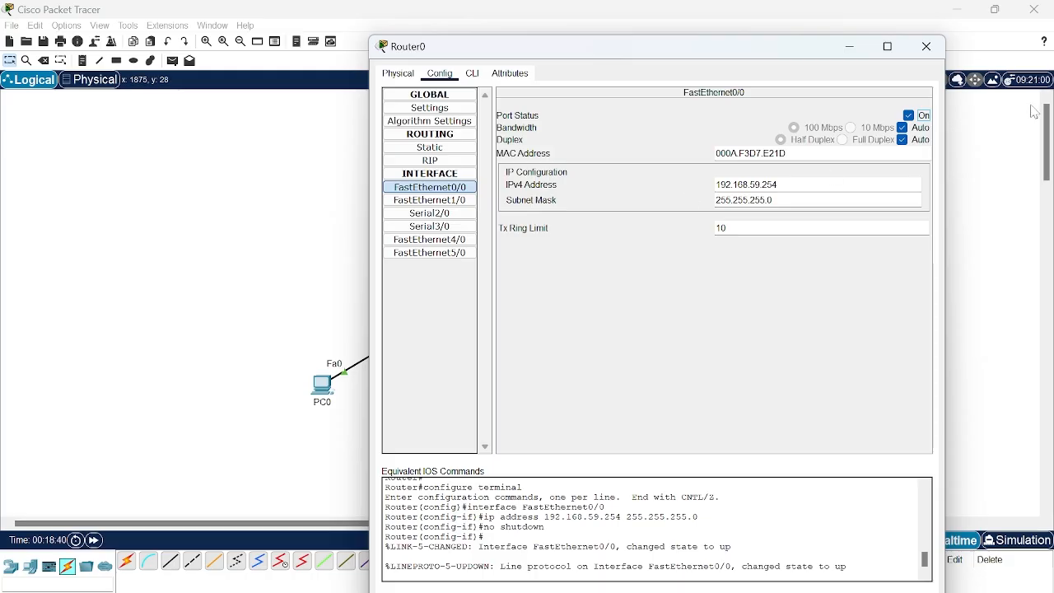
{"action": "left_click", "coordinate": [927, 48]}
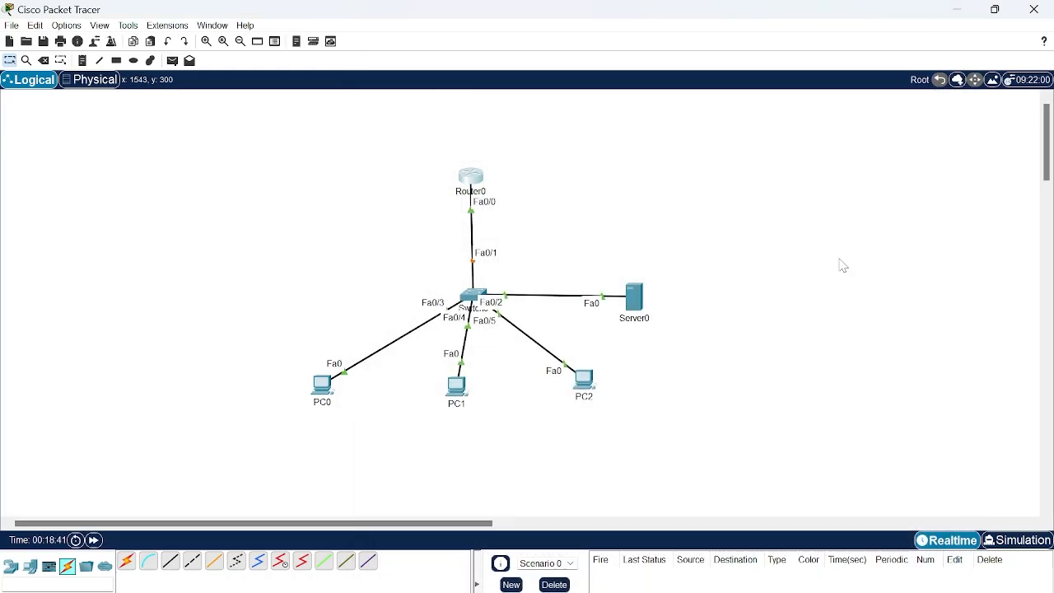
Step: Give Server0 the static IPv4 address 192.168.59.1 with subnet mask 255.255.255.0
{"action": "left_click", "coordinate": [630, 301]}
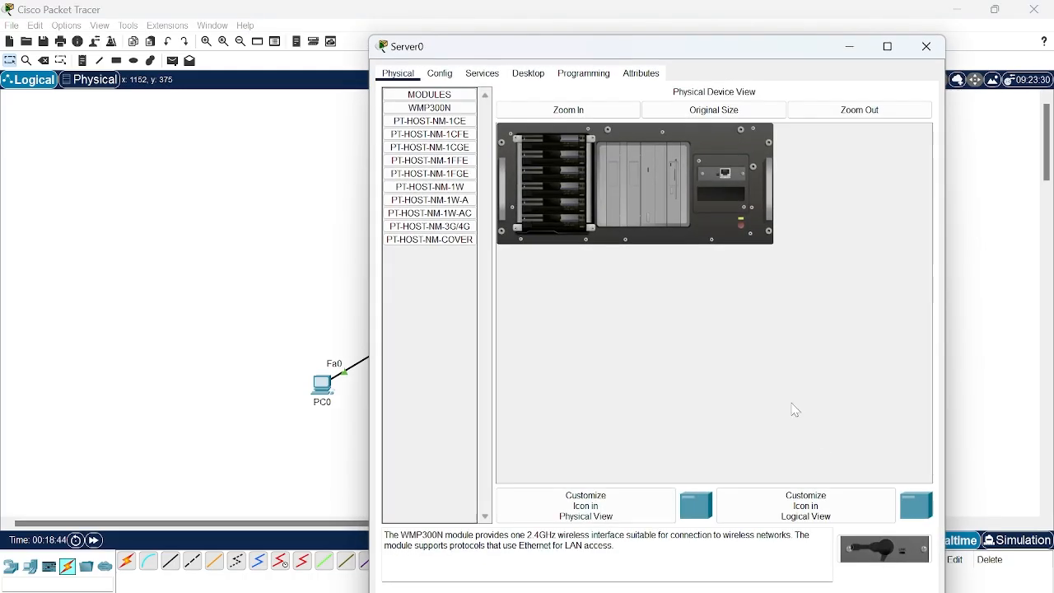
{"action": "left_click", "coordinate": [527, 80]}
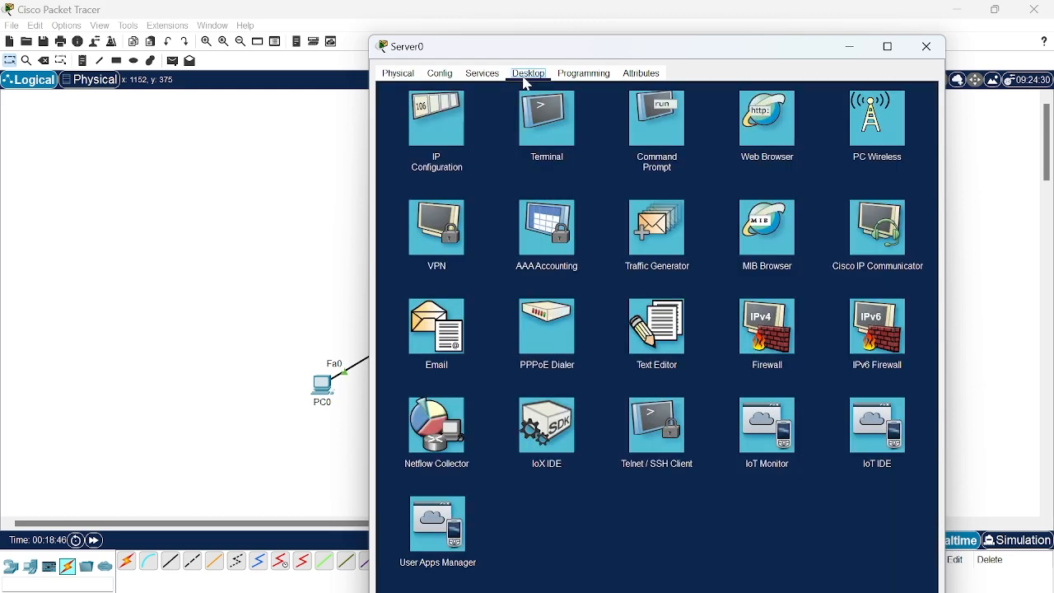
{"action": "left_click", "coordinate": [422, 130]}
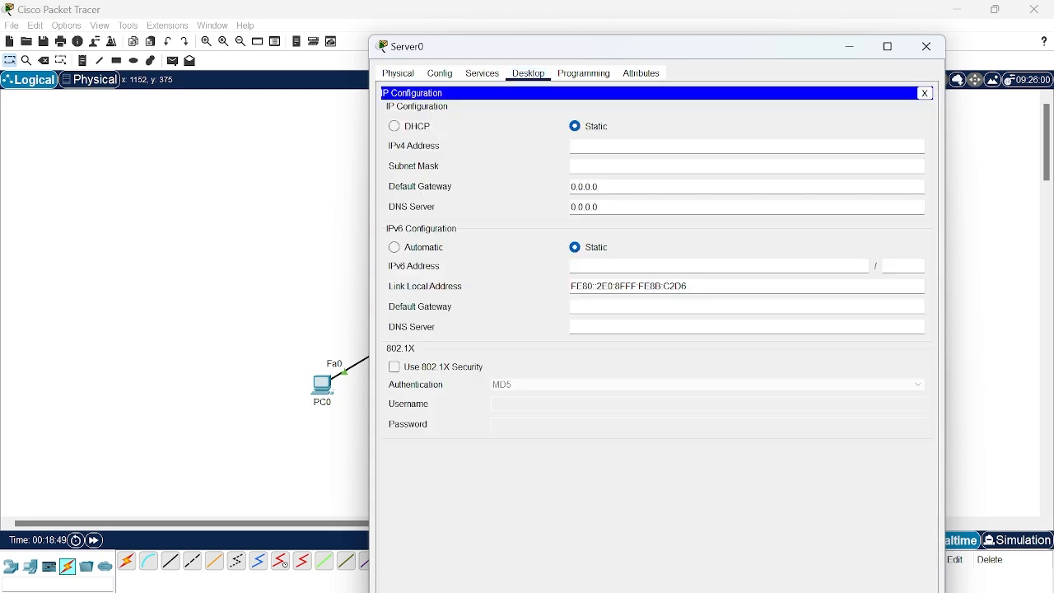
{"action": "type", "text": "192.168"}
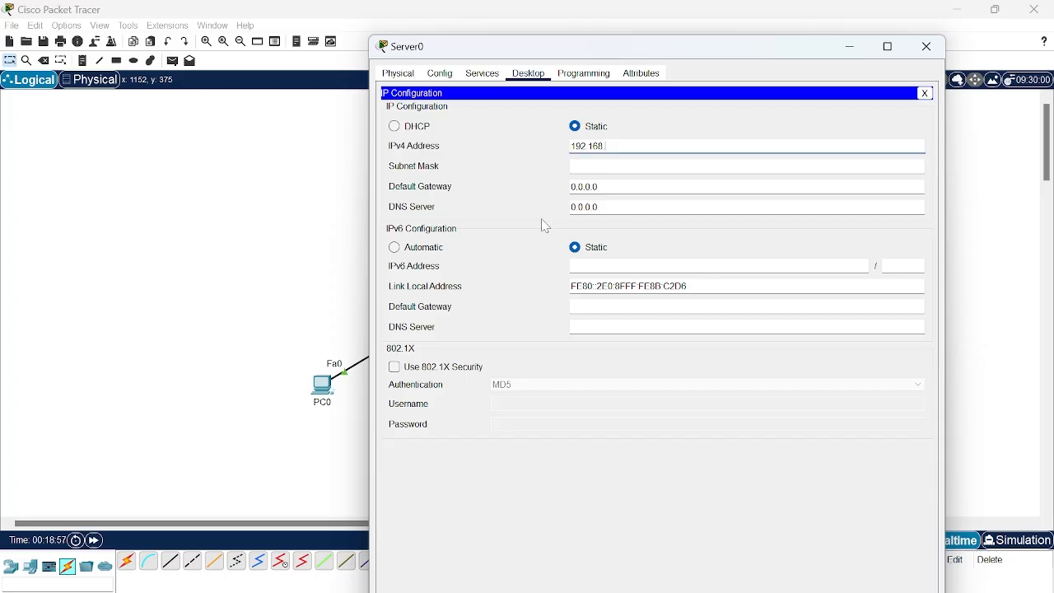
{"action": "type", "text": ".59.1"}
{"action": "key", "text": "Tab"}
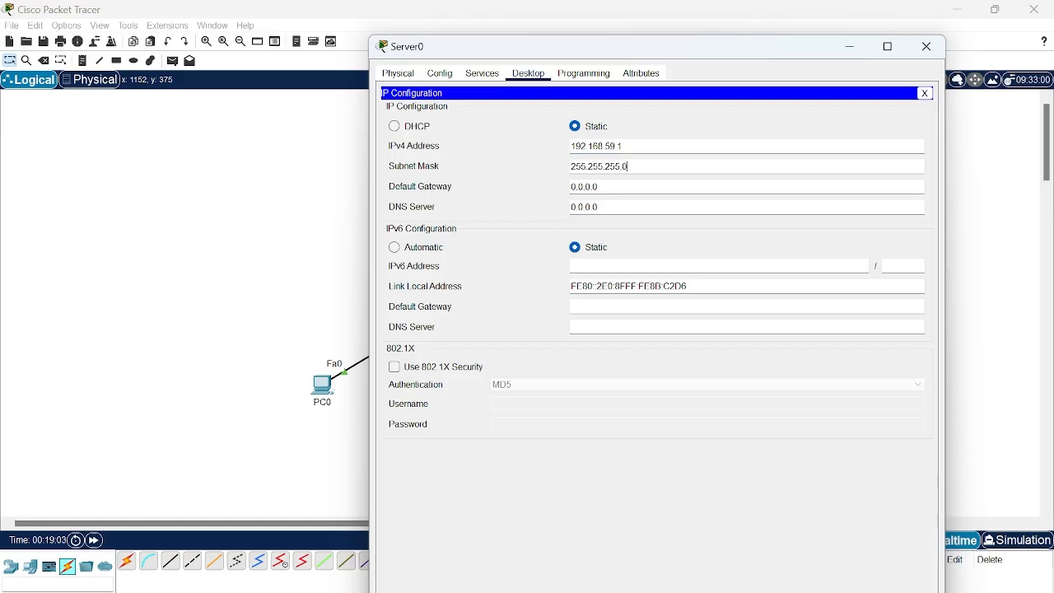
Step: Set Server0's IPv4 default gateway to 192.168.59.254
{"action": "key", "text": "Tab"}
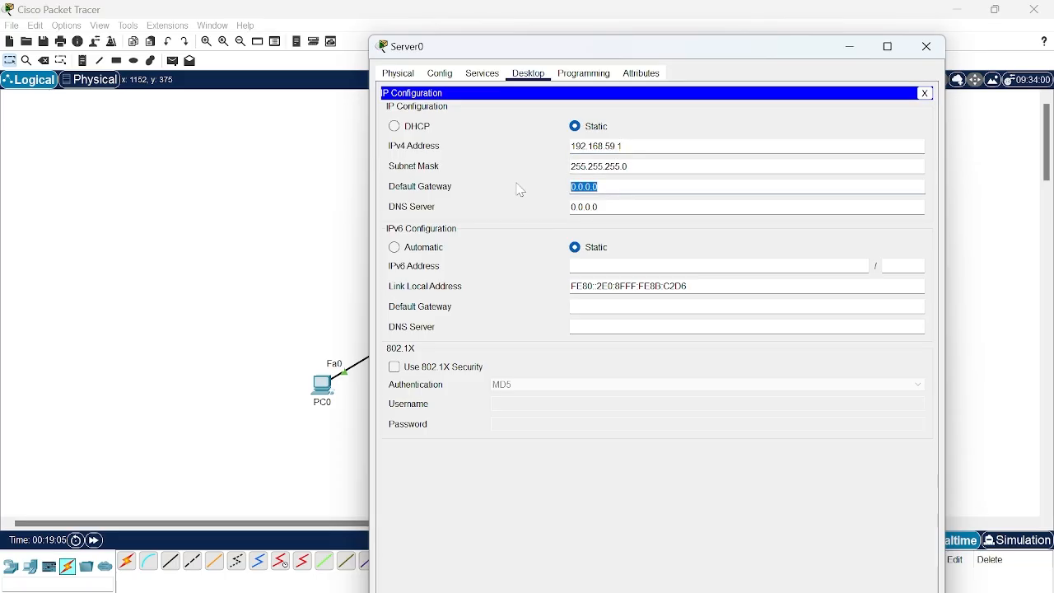
{"action": "type", "text": "192"}
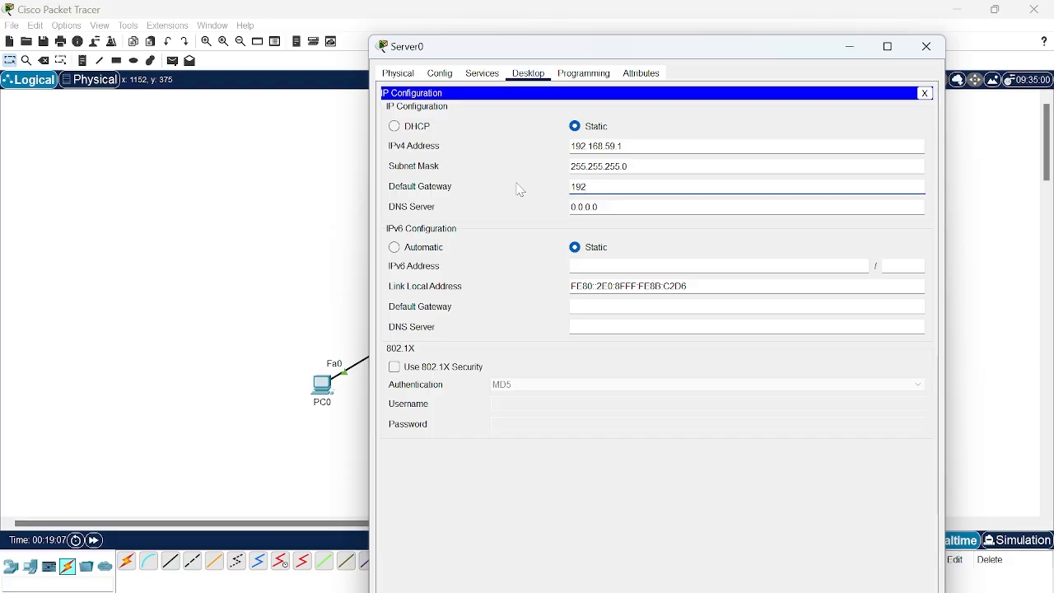
{"action": "type", "text": "."}
{"action": "type", "text": "1"}
{"action": "type", "text": "68.59.254"}
{"action": "left_click", "coordinate": [521, 190]}
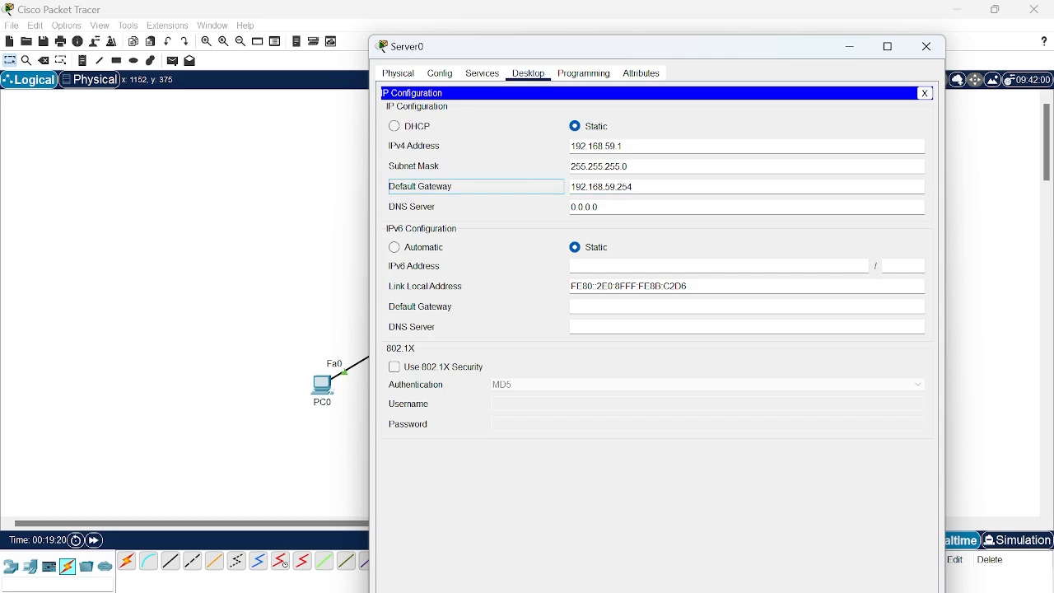
Step: Copy Server0's default gateway address and close its IP configuration
{"action": "left_click", "coordinate": [633, 186]}
{"action": "key", "text": "ctrl+a"}
{"action": "key", "text": "ctrl+c"}
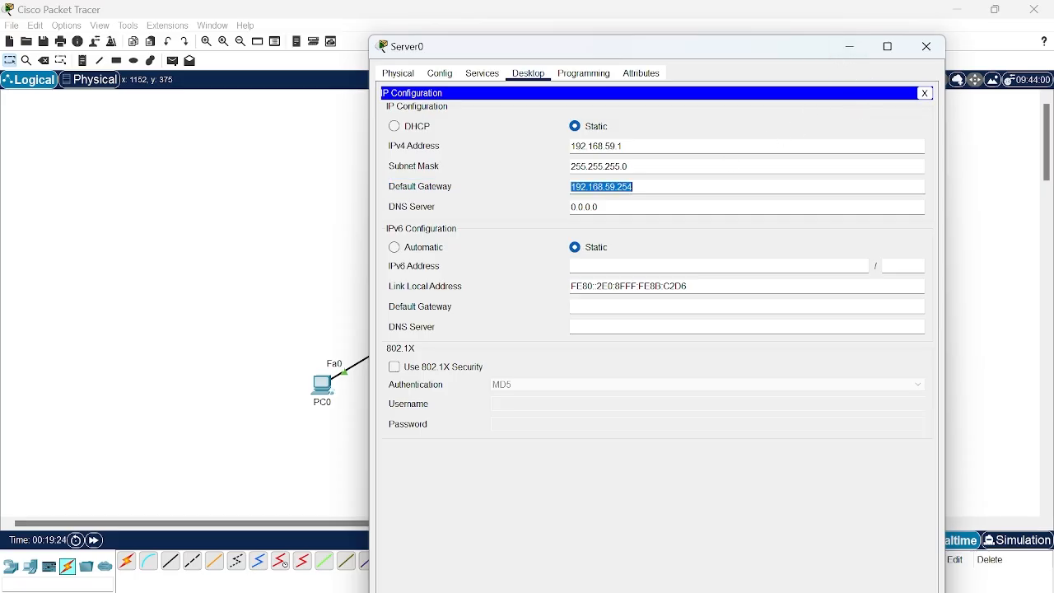
{"action": "left_click", "coordinate": [548, 230]}
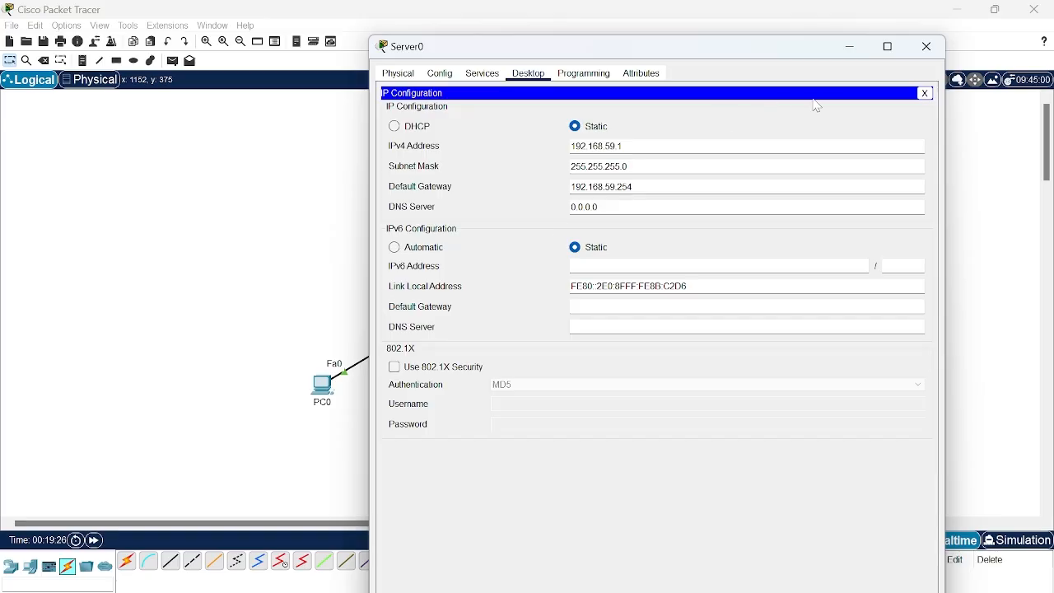
{"action": "left_click", "coordinate": [923, 94]}
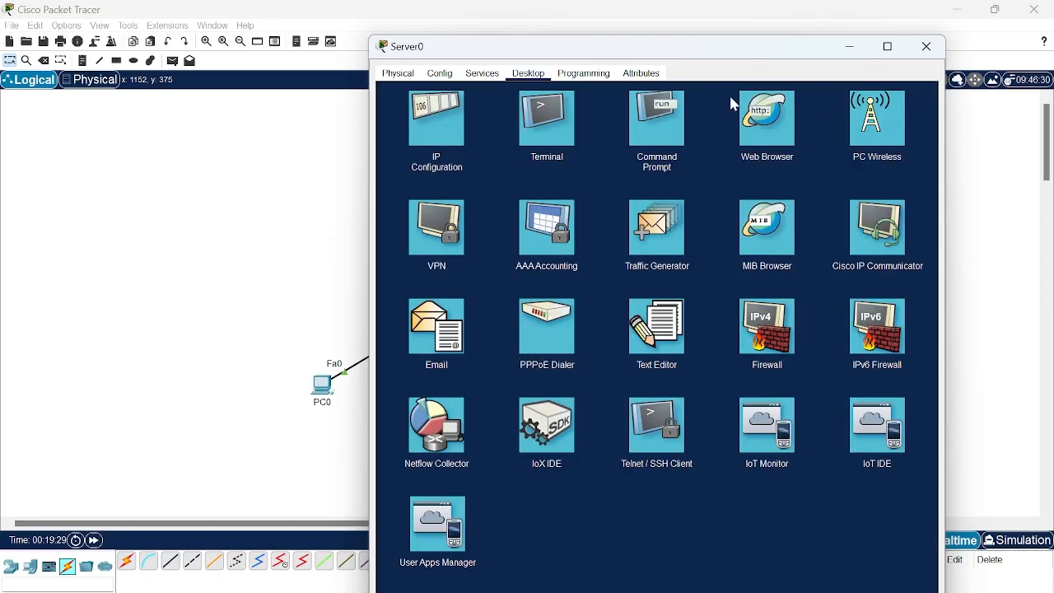
Step: In the server's HTTP index.html, replace "Opening doors to new opportunities. Mind Wide Open." with a person's first name and save the file
{"action": "left_click", "coordinate": [480, 74]}
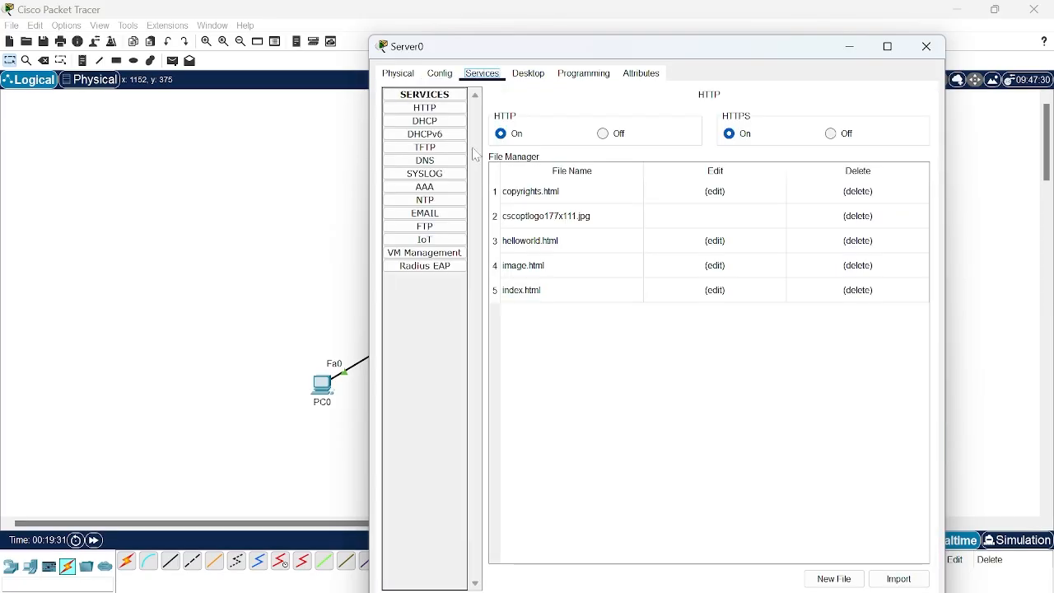
{"action": "left_click", "coordinate": [429, 108]}
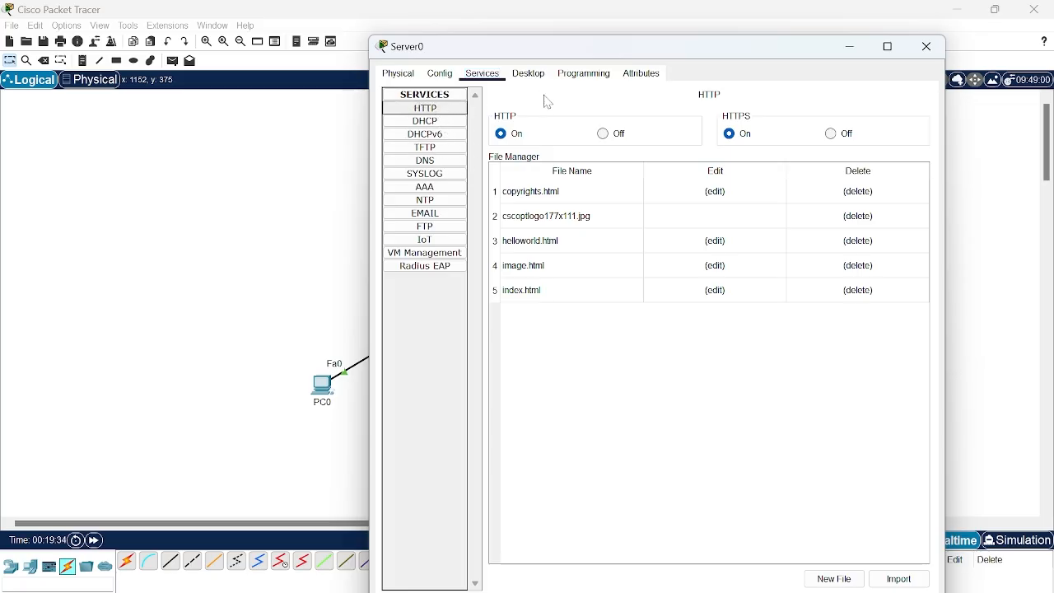
{"action": "left_click", "coordinate": [731, 293]}
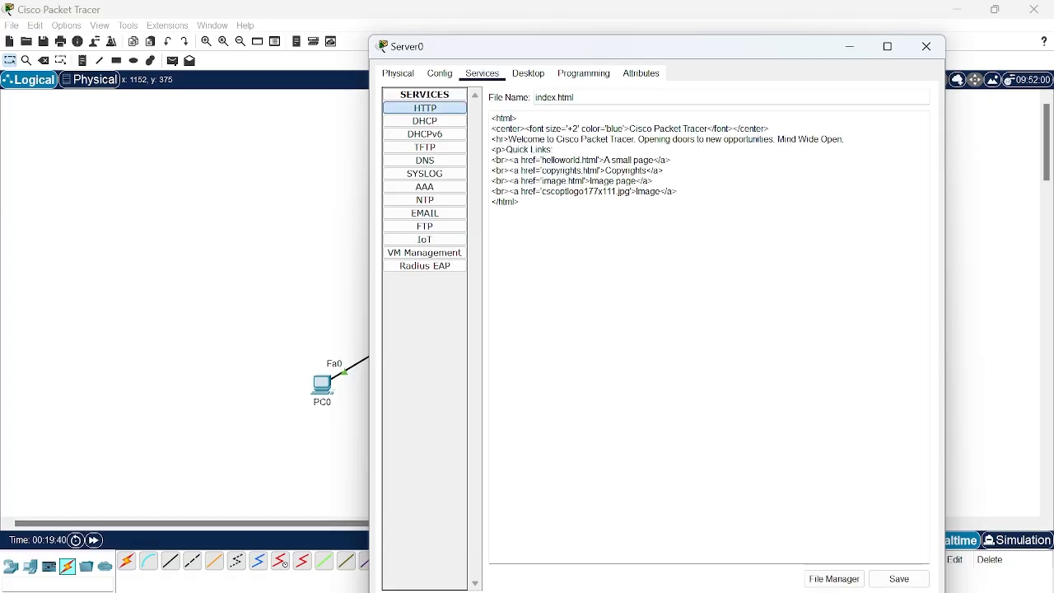
{"action": "left_click_drag", "start_coordinate": [844, 140], "coordinate": [637, 139]}
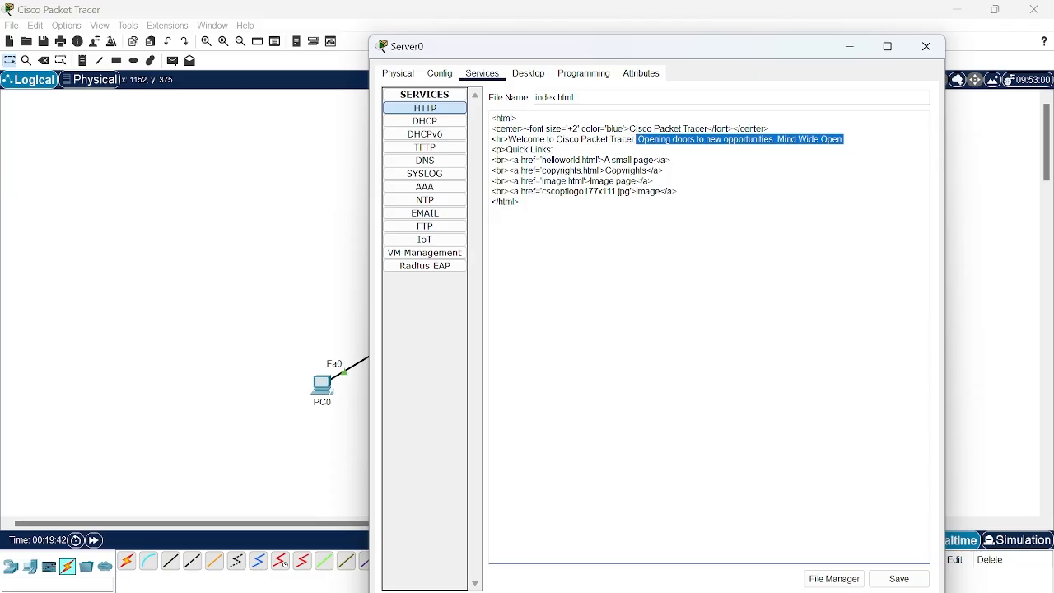
{"action": "key", "text": "BackSpace"}
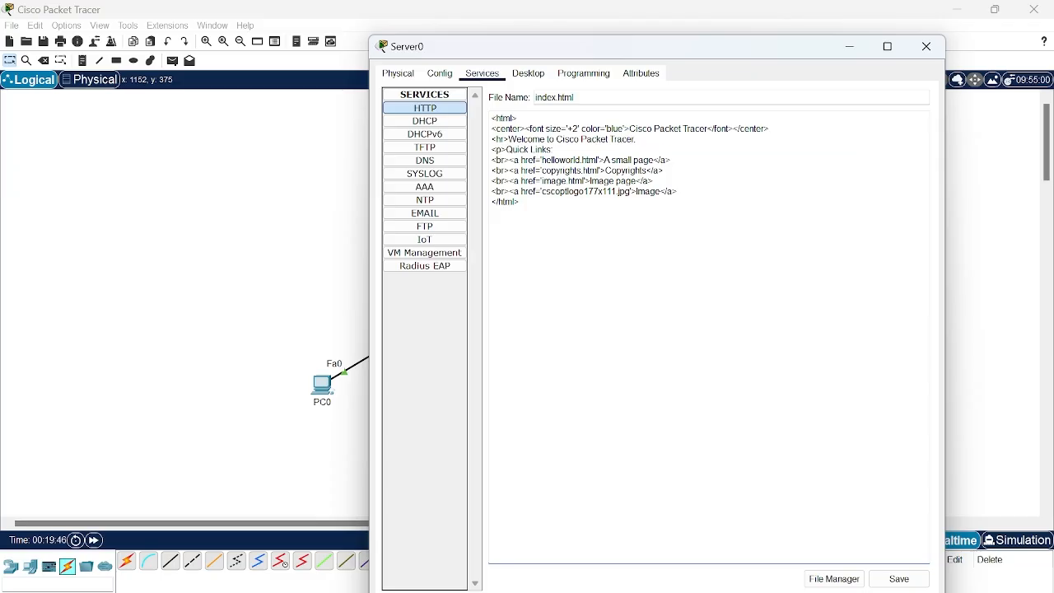
{"action": "type", "text": "ridho"}
{"action": "left_click", "coordinate": [913, 572]}
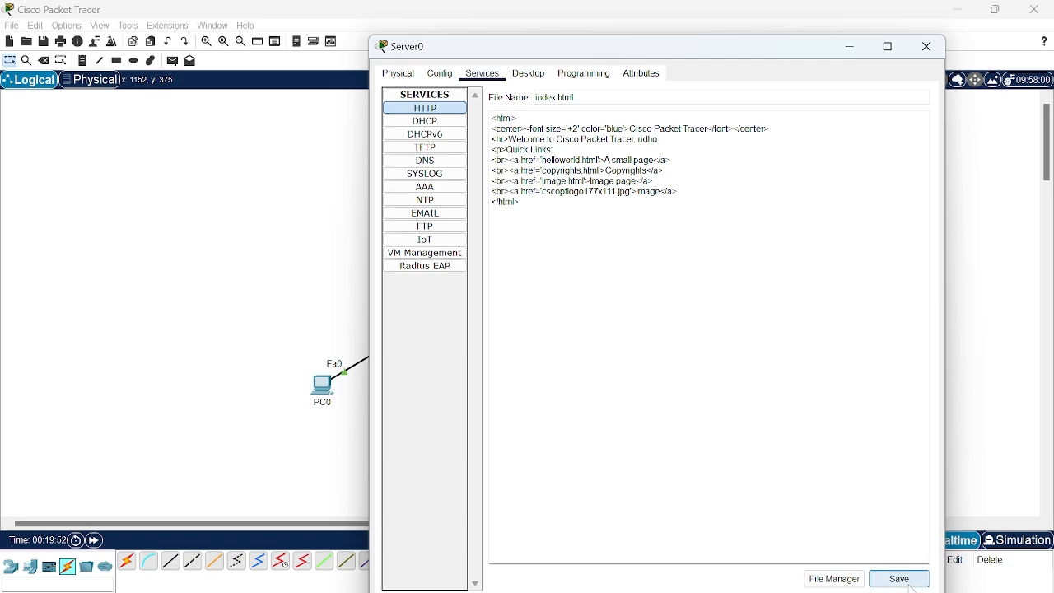
{"action": "left_click", "coordinate": [690, 359]}
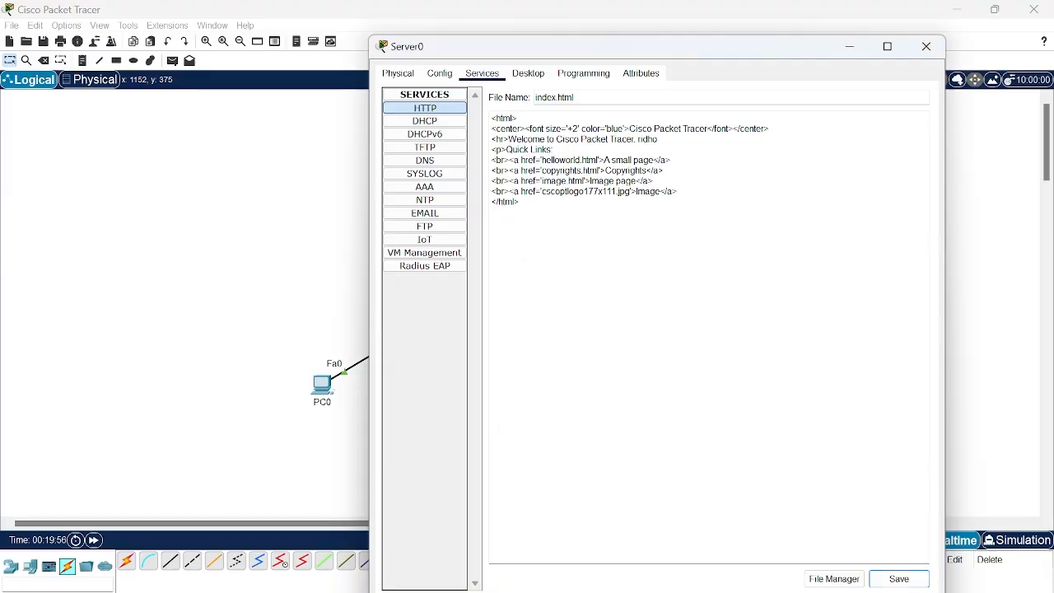
{"action": "left_click", "coordinate": [898, 578]}
{"action": "left_click", "coordinate": [677, 359]}
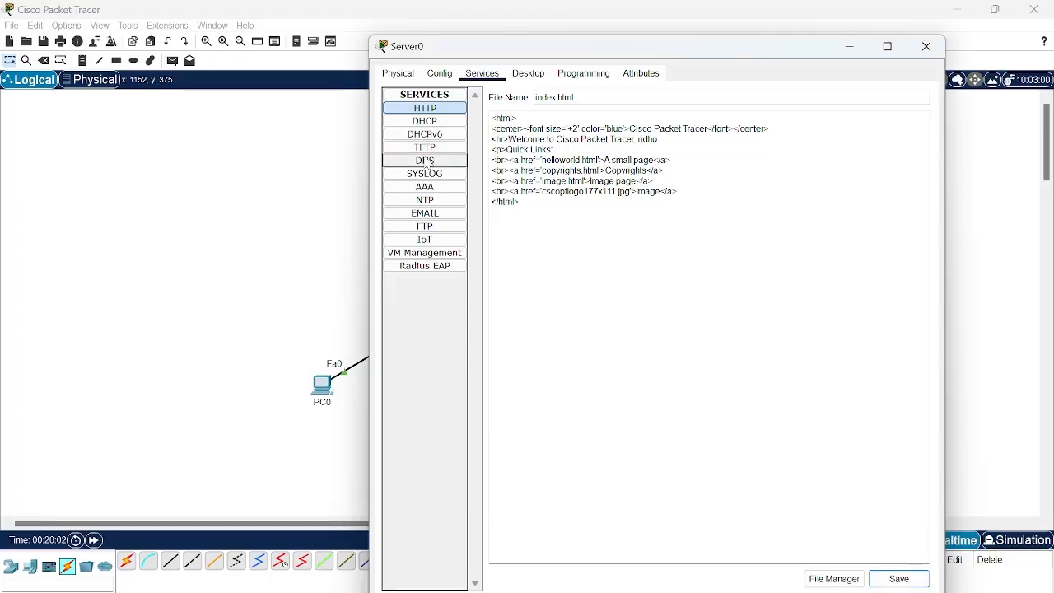
Step: Turn on Server0's DNS service and add an A record mapping web.internal to 192.168.59.1
{"action": "left_click", "coordinate": [426, 162]}
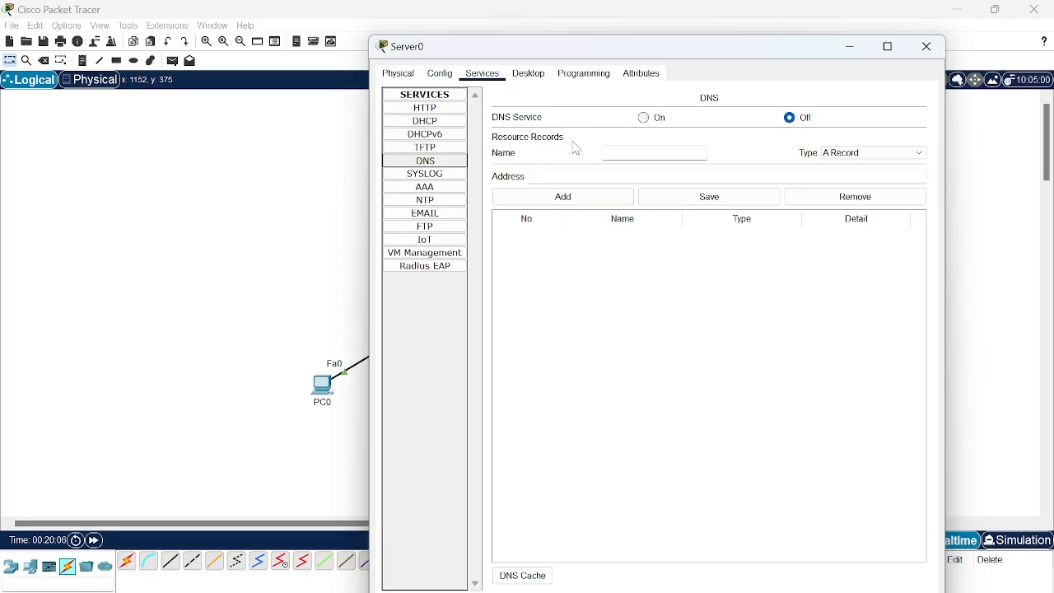
{"action": "left_click", "coordinate": [643, 117]}
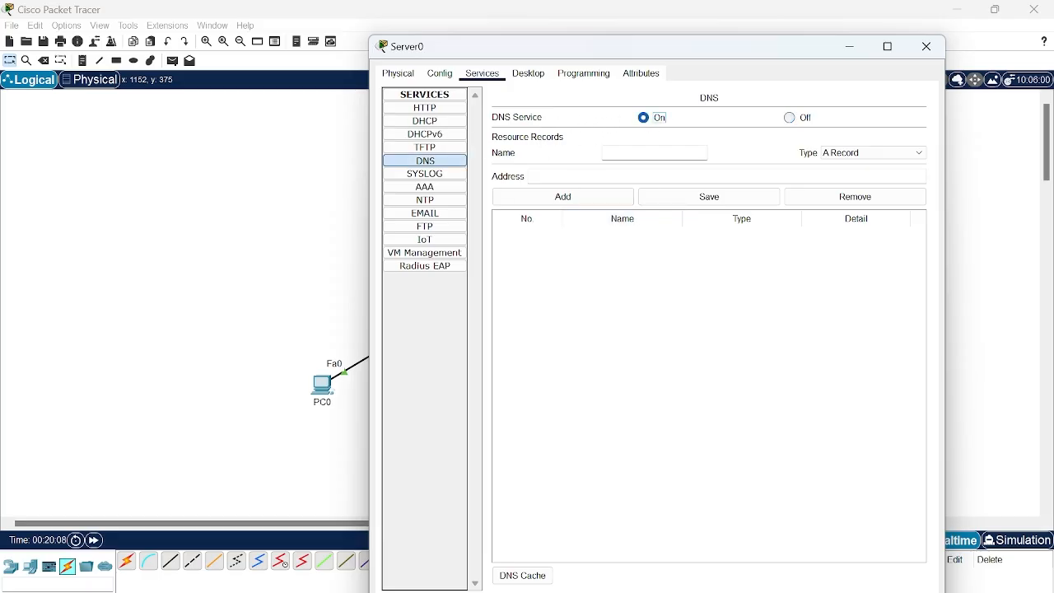
{"action": "left_click", "coordinate": [693, 150]}
{"action": "type", "text": "web.internal"}
{"action": "key", "text": "Tab"}
{"action": "key", "text": "ctrl+v"}
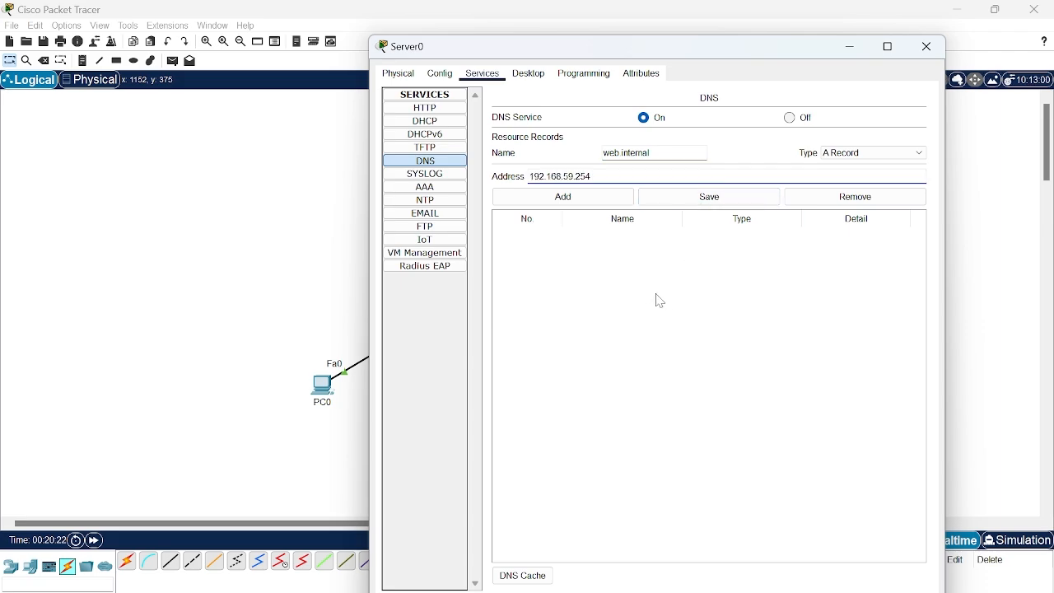
{"action": "key", "text": "BackSpace"}
{"action": "key", "text": "BackSpace"}
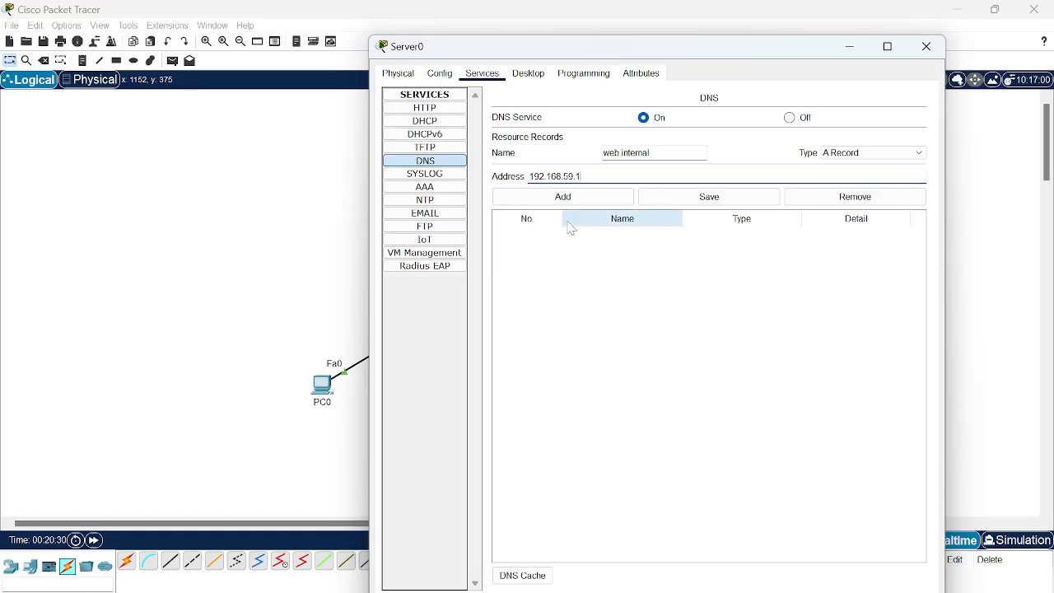
{"action": "left_click", "coordinate": [588, 204]}
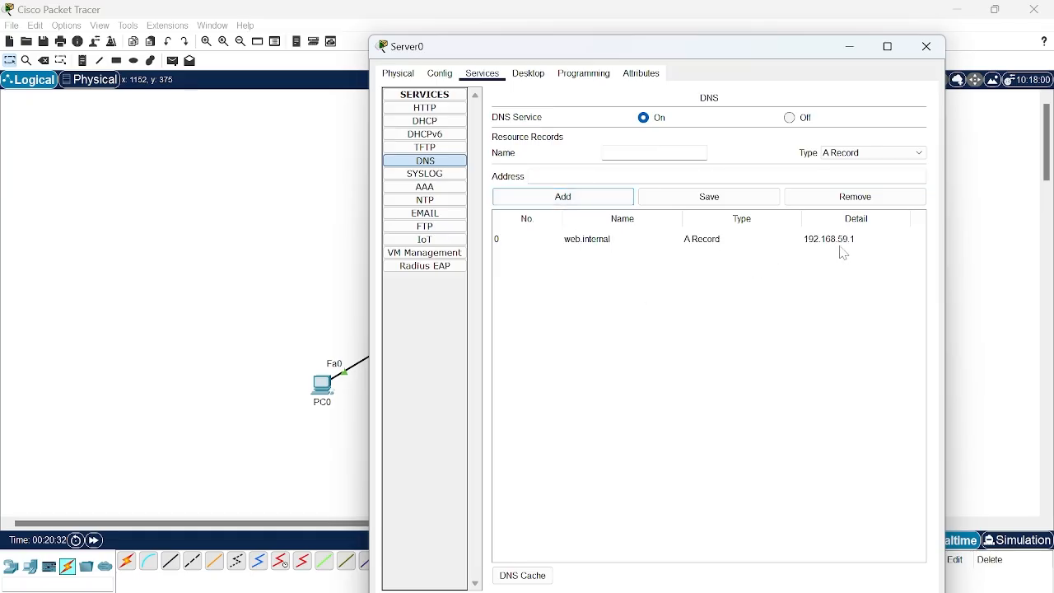
Step: Add an FTP user named admin on Server0 with its account password and Write, Read, Delete, Rename and List permissions
{"action": "left_click", "coordinate": [435, 231]}
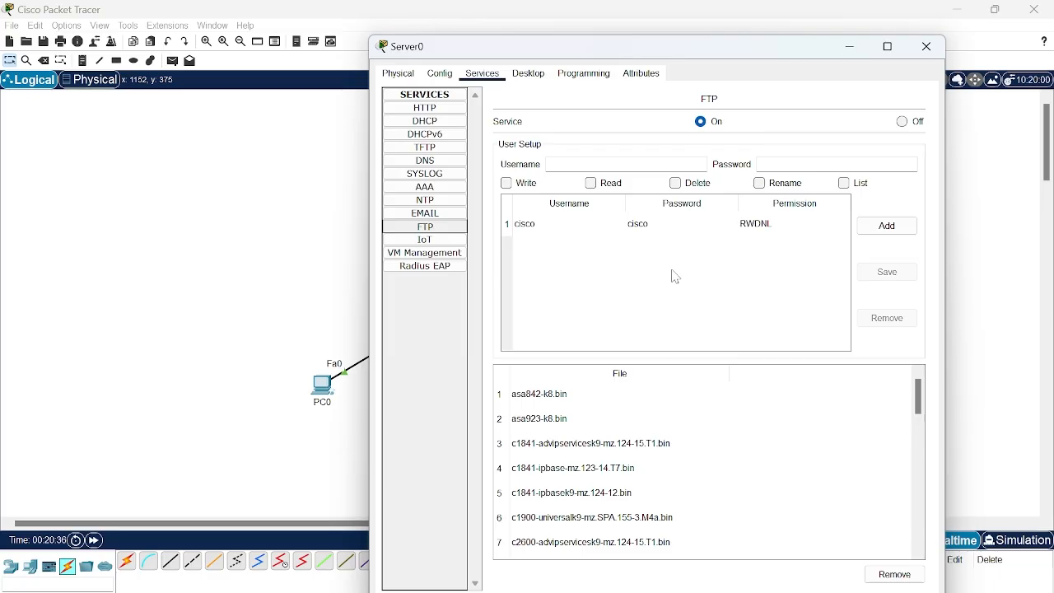
{"action": "left_click", "coordinate": [577, 165]}
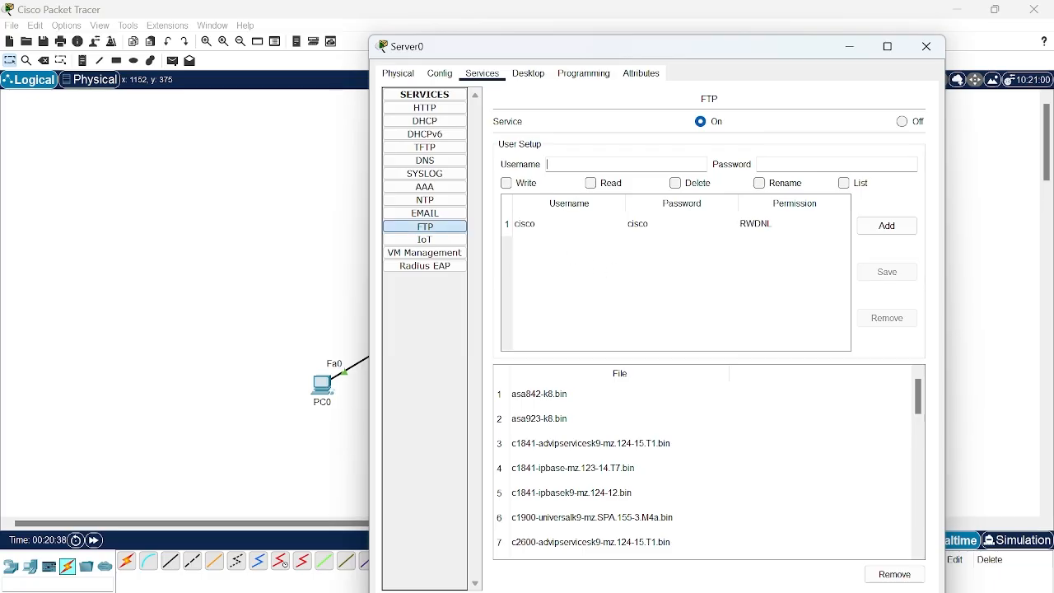
{"action": "type", "text": "admin"}
{"action": "left_click", "coordinate": [770, 165]}
{"action": "type", "text": "123"}
{"action": "left_click", "coordinate": [505, 182]}
{"action": "left_click", "coordinate": [601, 184]}
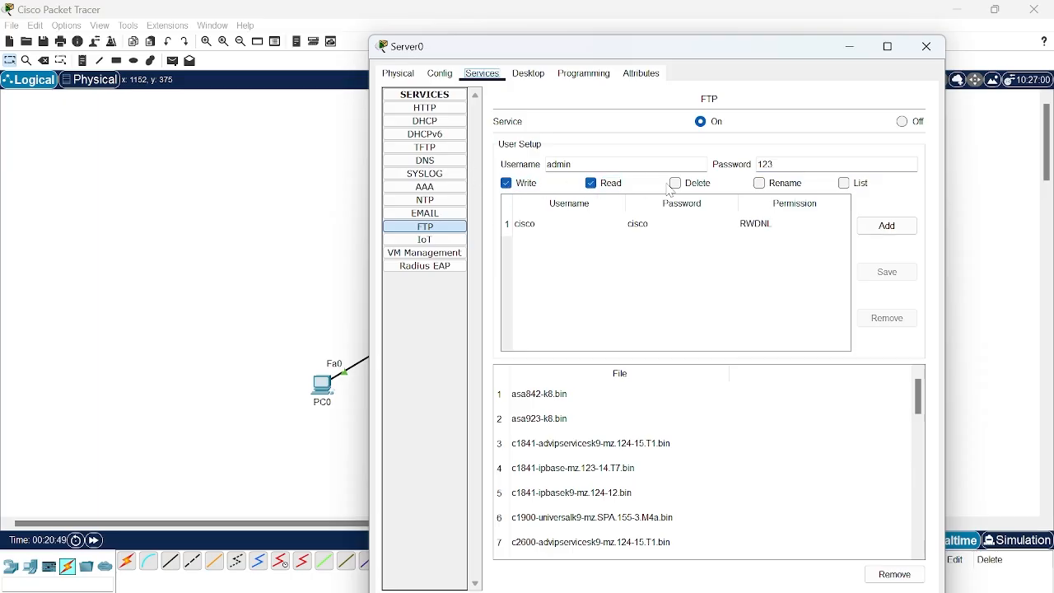
{"action": "left_click", "coordinate": [698, 184]}
{"action": "left_click", "coordinate": [757, 183]}
{"action": "left_click", "coordinate": [844, 183]}
{"action": "left_click", "coordinate": [888, 226]}
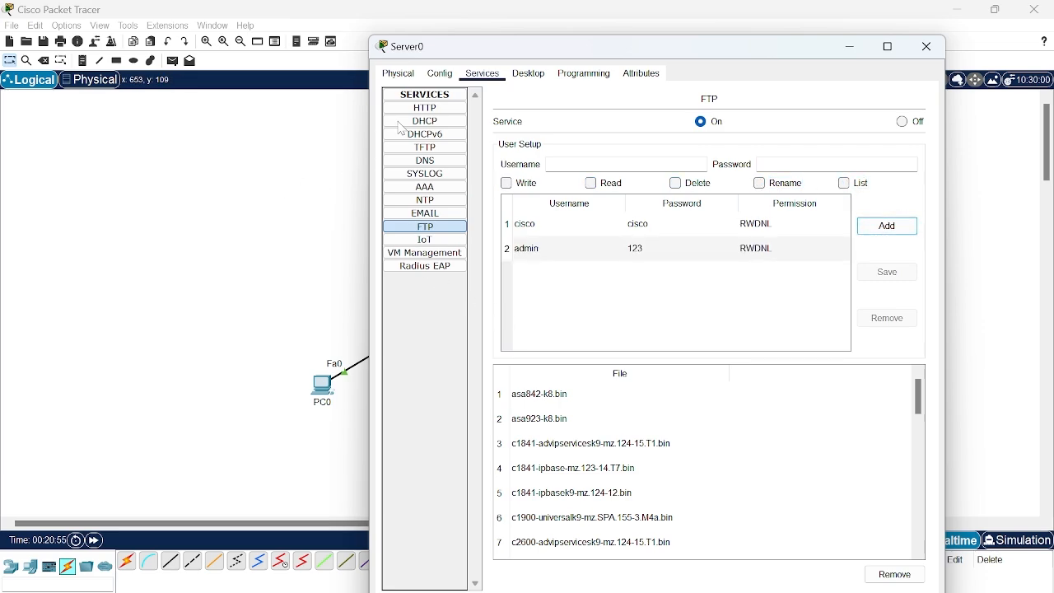
Step: Look over Server0's global settings and FTP user list, and close the server's window
{"action": "left_click", "coordinate": [409, 74]}
{"action": "left_click", "coordinate": [441, 74]}
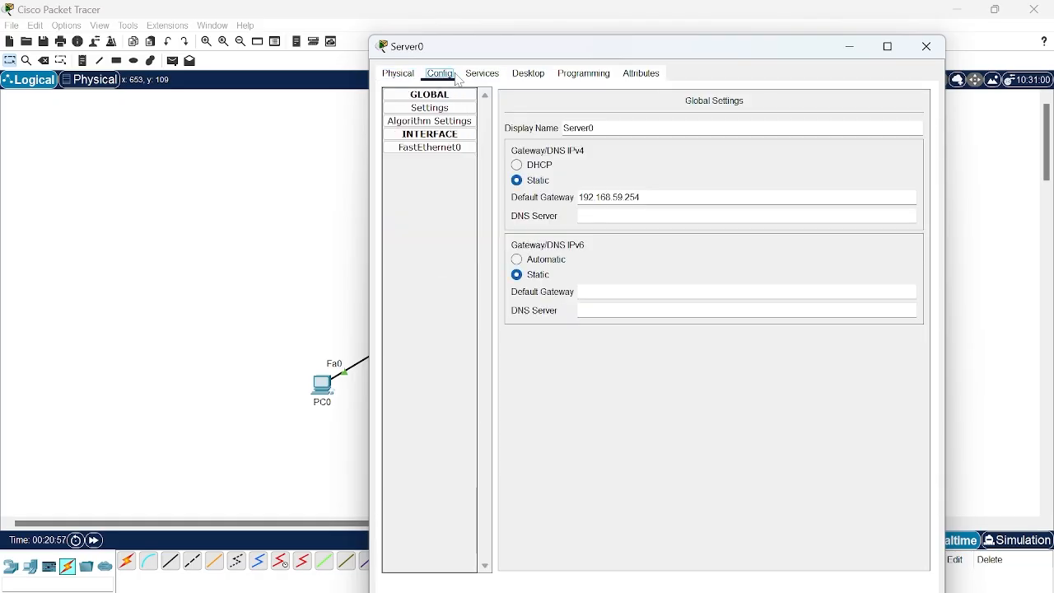
{"action": "left_click", "coordinate": [416, 74]}
{"action": "left_click", "coordinate": [438, 73]}
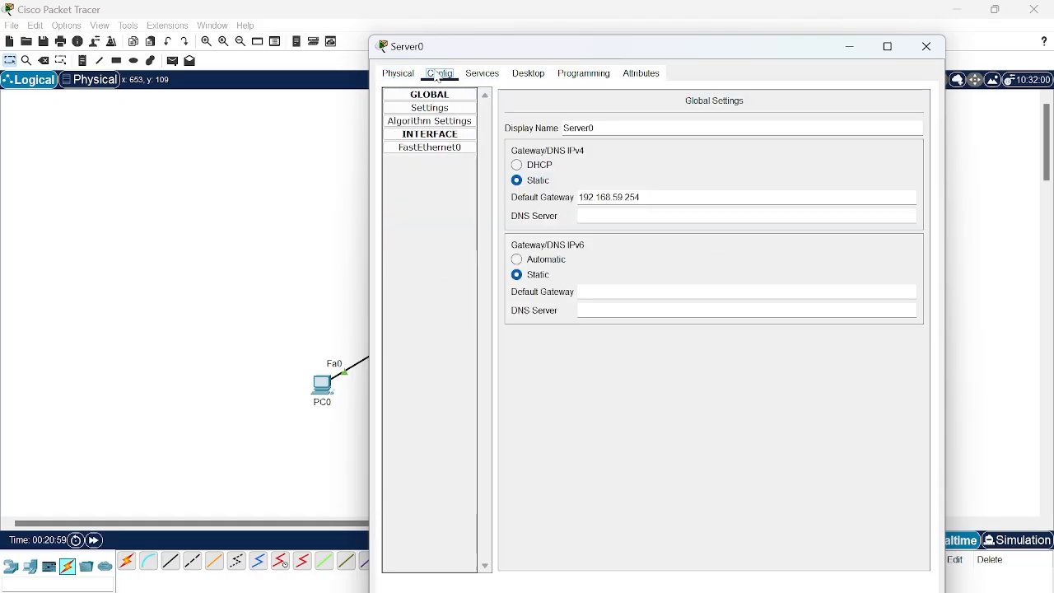
{"action": "left_click", "coordinate": [482, 74]}
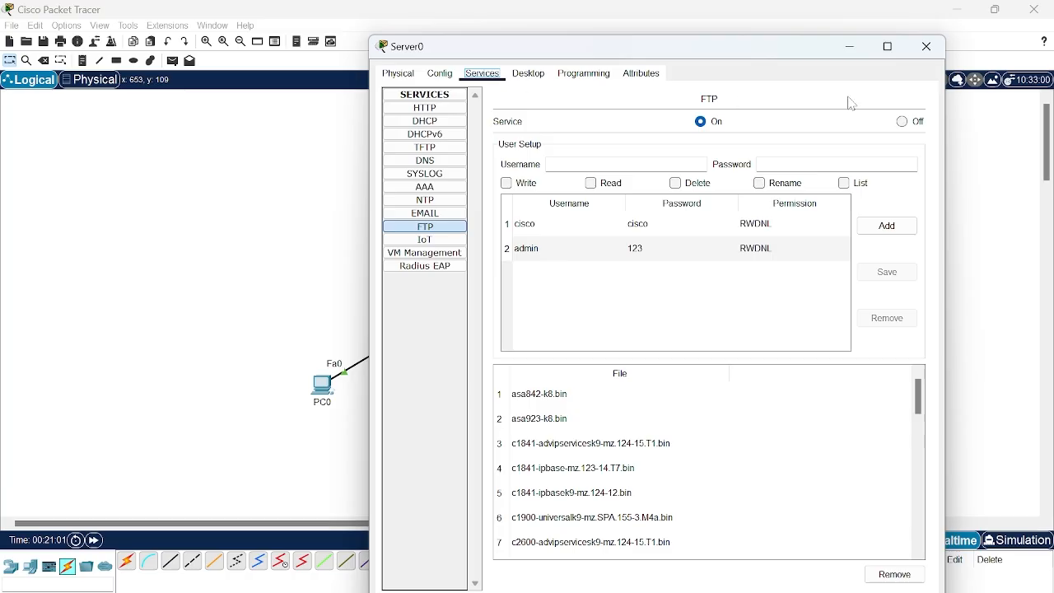
{"action": "left_click", "coordinate": [927, 46]}
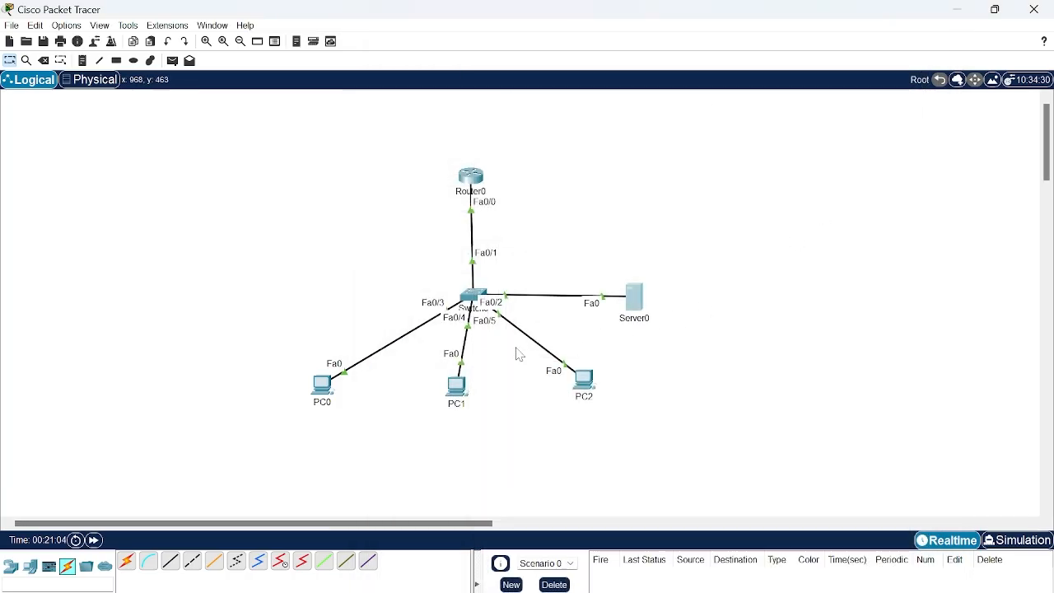
Step: Set PC0's static IPv4 address to 192.168.59.2 with subnet mask 255.255.255.0
{"action": "left_click", "coordinate": [325, 383]}
{"action": "left_click", "coordinate": [535, 73]}
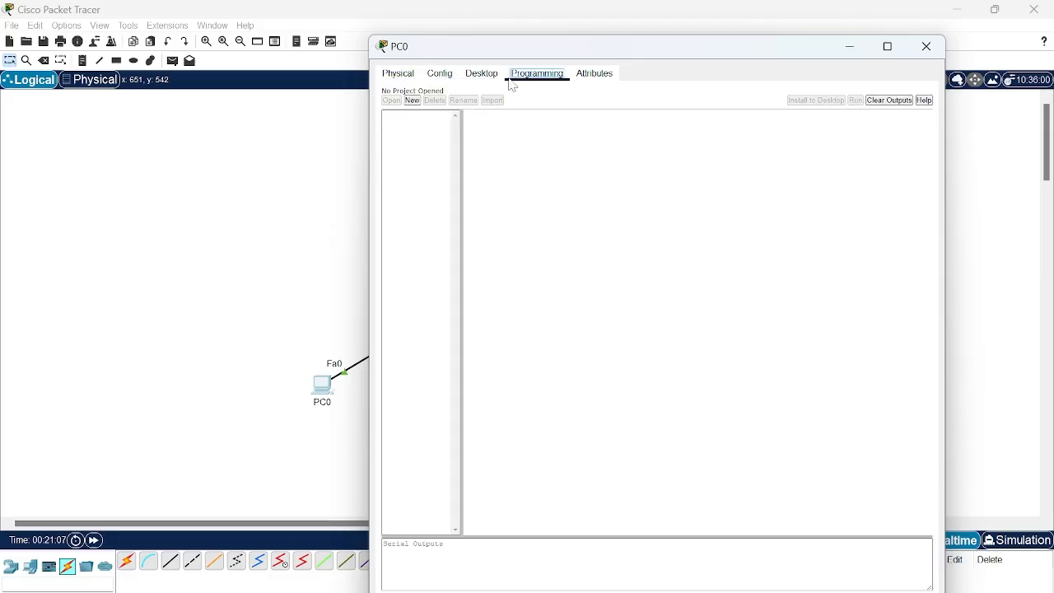
{"action": "left_click", "coordinate": [482, 74]}
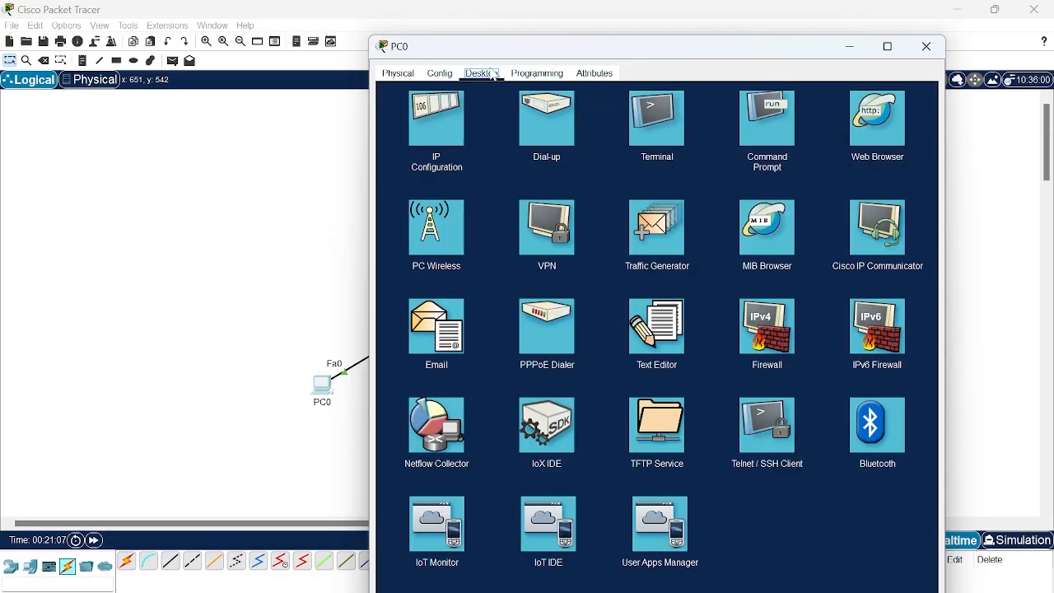
{"action": "left_click", "coordinate": [455, 137]}
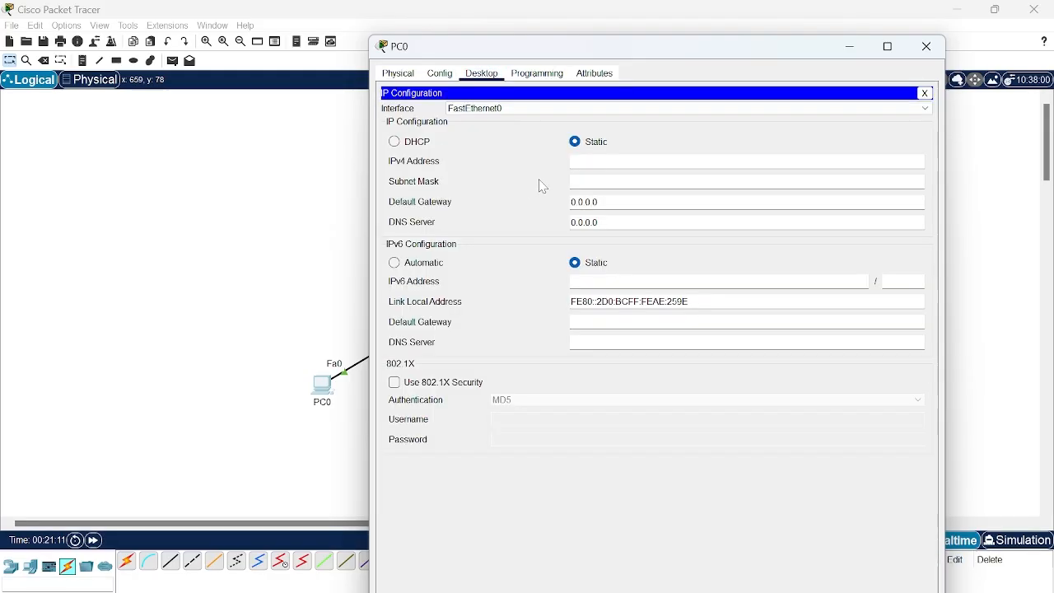
{"action": "type", "text": "192.168.59.254"}
{"action": "key", "text": "BackSpace"}
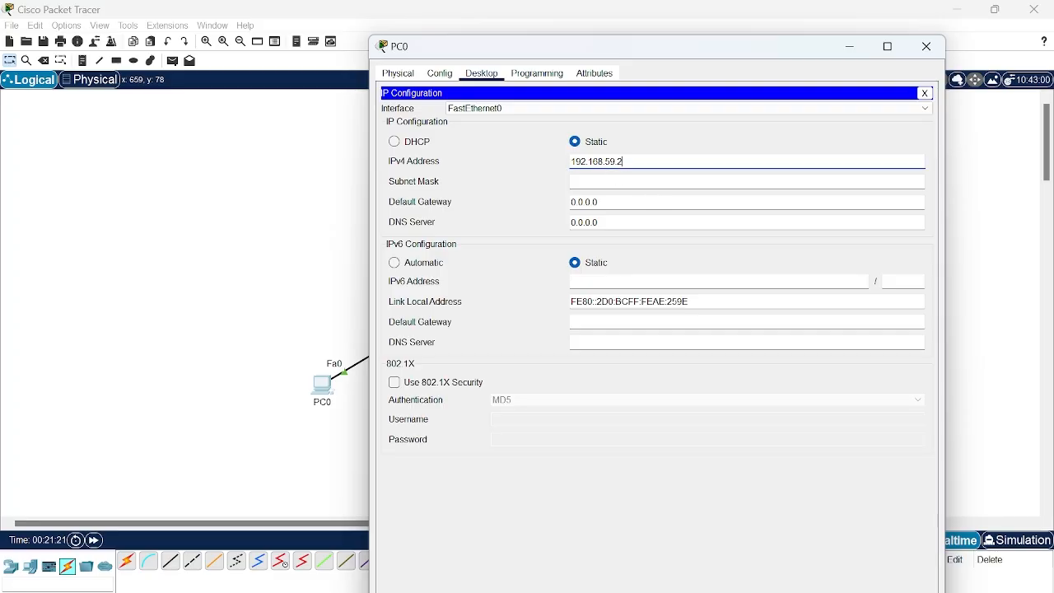
{"action": "key", "text": "Tab"}
Step: Set PC0's IPv4 default gateway to 192.168.59.254
{"action": "key", "text": "Tab"}
{"action": "key", "text": "BackSpace"}
{"action": "key", "text": "BackSpace"}
{"action": "key", "text": "BackSpace"}
{"action": "key", "text": "BackSpace"}
{"action": "key", "text": "BackSpace"}
{"action": "key", "text": "BackSpace"}
{"action": "key", "text": "BackSpace"}
{"action": "type", "text": "192.168.59.254"}
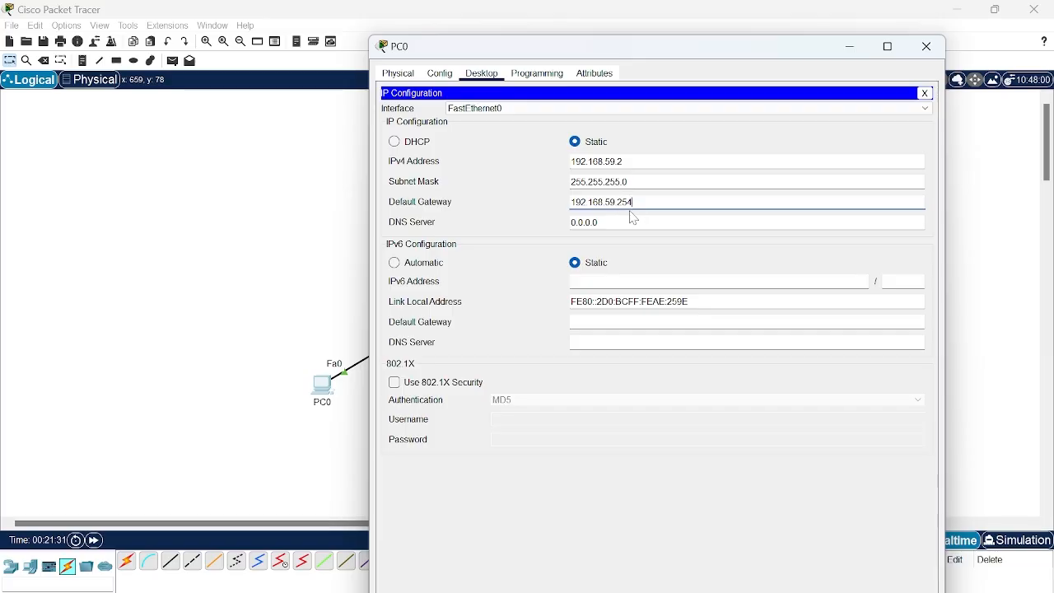
Step: Set PC0's IPv4 DNS server to 192.168.59.1 and close its configuration window
{"action": "left_click", "coordinate": [599, 222]}
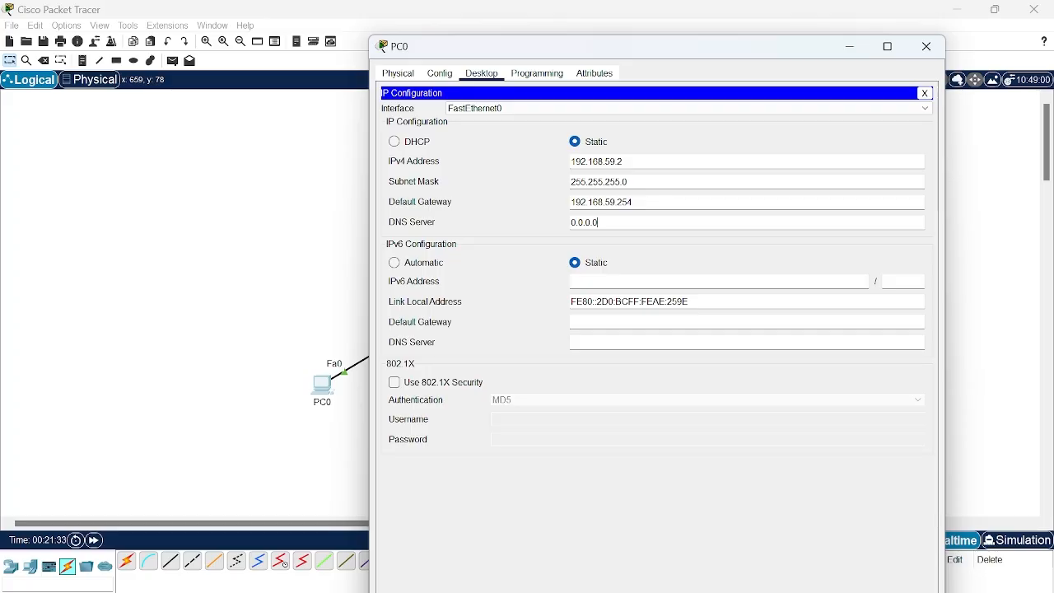
{"action": "key", "text": "ctrl+a"}
{"action": "type", "text": "192.168.59.254"}
{"action": "key", "text": "BackSpace"}
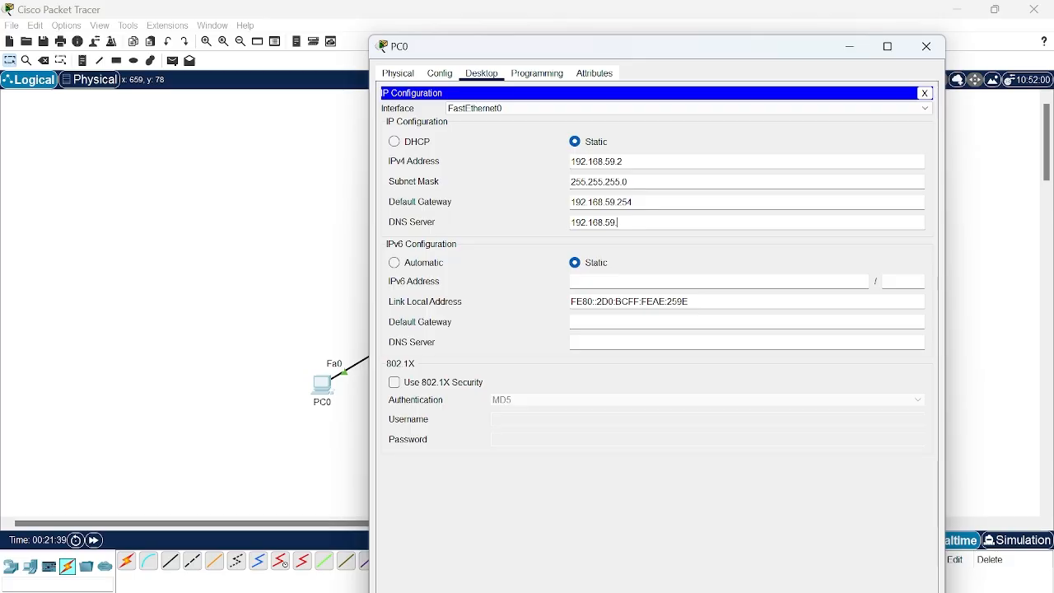
{"action": "type", "text": "1"}
{"action": "left_click", "coordinate": [691, 260]}
{"action": "left_click", "coordinate": [924, 93]}
{"action": "left_click", "coordinate": [925, 47]}
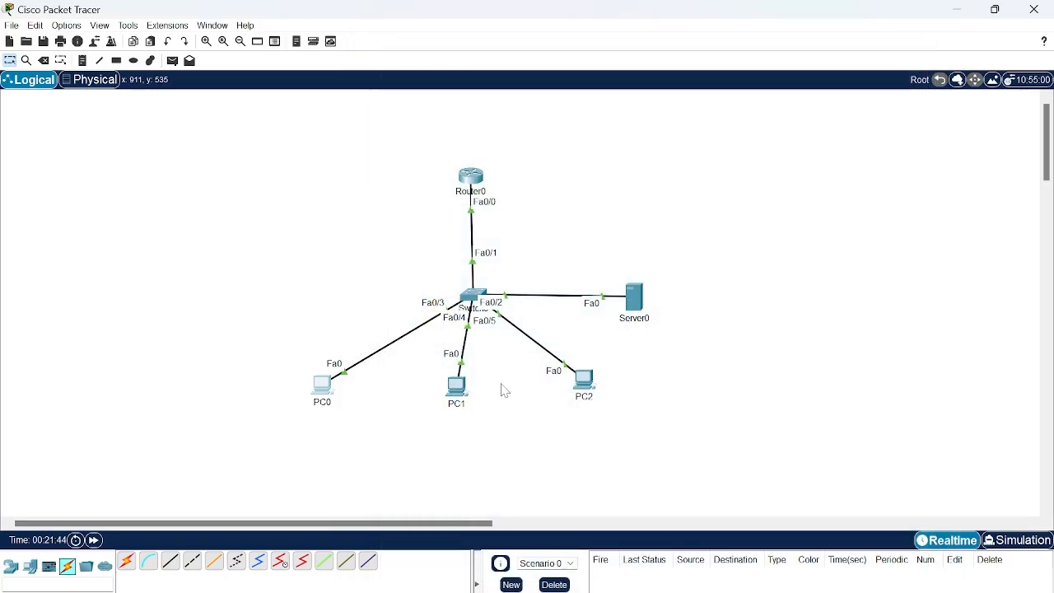
Step: Set PC1's static IPv4 address to 192.168.59.3 with subnet mask 255.255.255.0
{"action": "left_click", "coordinate": [456, 386]}
{"action": "left_click_drag", "start_coordinate": [485, 156], "coordinate": [474, 82]}
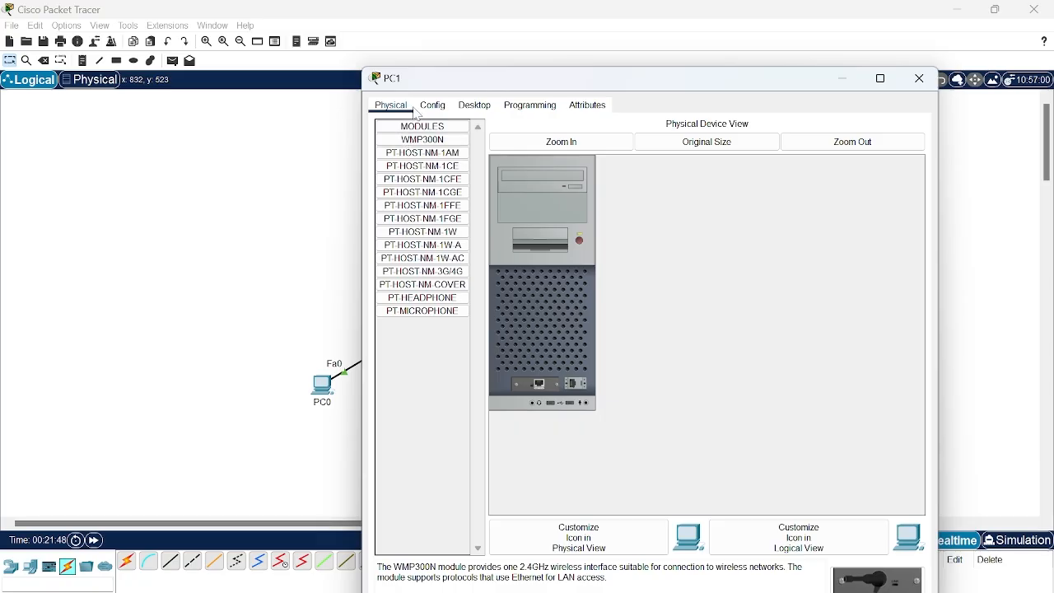
{"action": "left_click", "coordinate": [432, 106]}
{"action": "left_click", "coordinate": [476, 106]}
{"action": "left_click", "coordinate": [419, 161]}
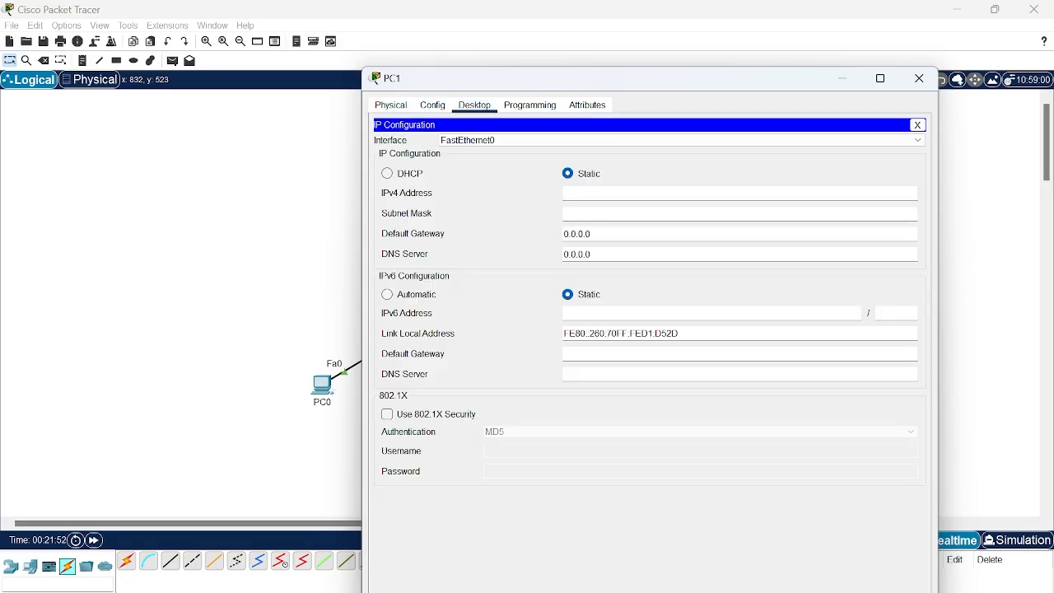
{"action": "type", "text": "192.168.59.254"}
{"action": "key", "text": "BackSpace"}
{"action": "key", "text": "BackSpace"}
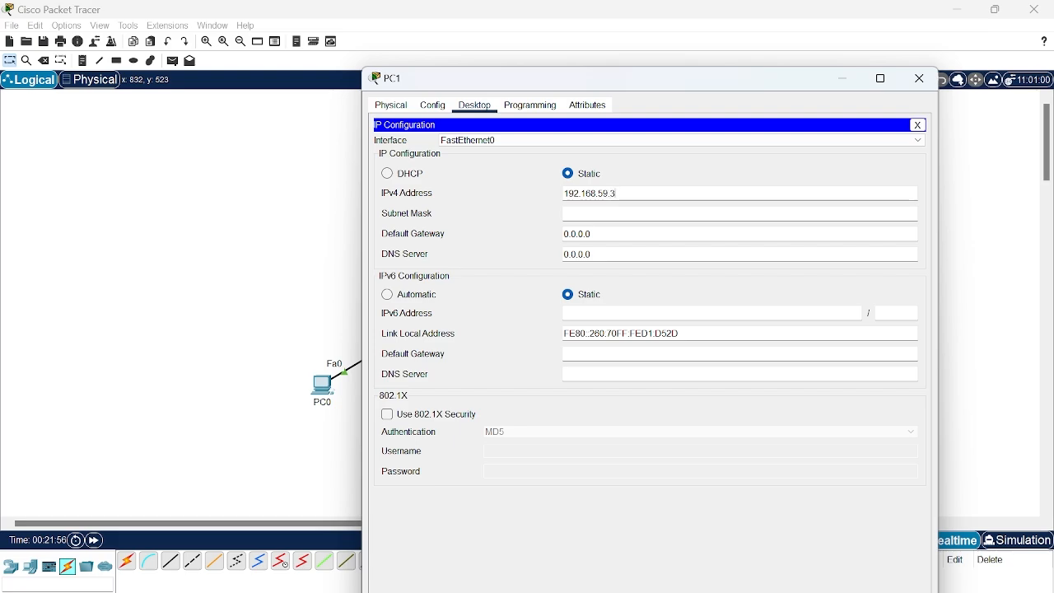
{"action": "key", "text": "Tab"}
Step: Set PC1's IPv4 default gateway to 192.168.59.254 and DNS server to 192.168.59.1, and close its window
{"action": "key", "text": "Tab"}
{"action": "type", "text": "192.168.59.254"}
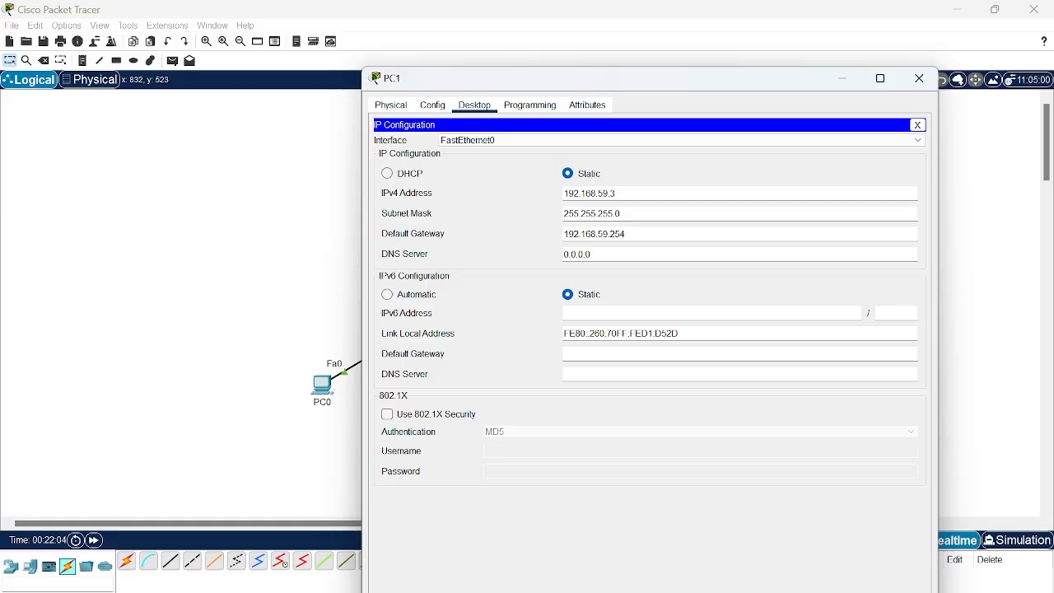
{"action": "key", "text": "Tab"}
{"action": "type", "text": "192.168.59.254"}
{"action": "type", "text": "1"}
{"action": "left_click", "coordinate": [915, 83]}
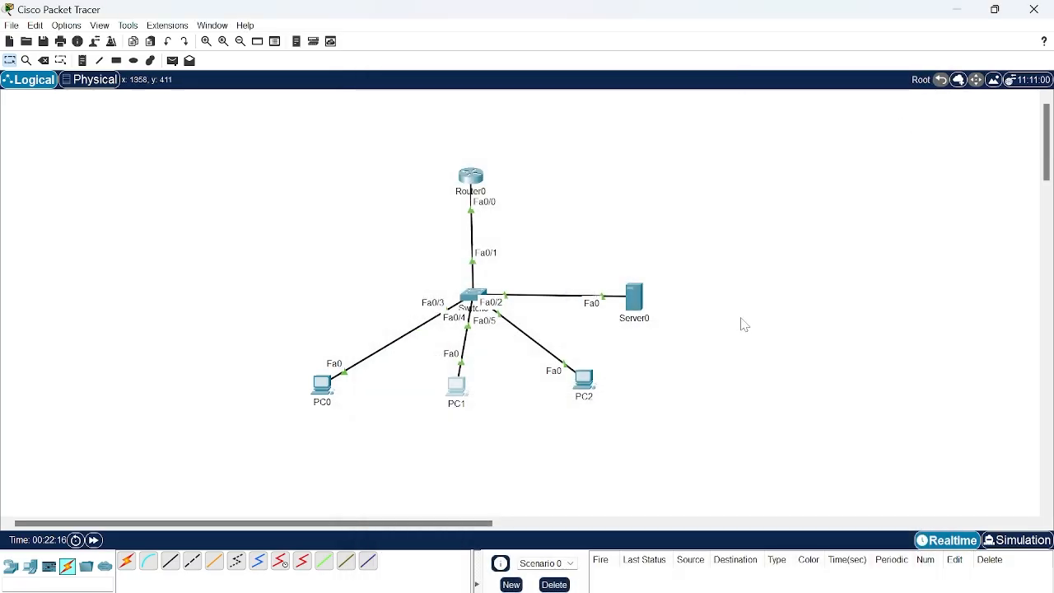
Step: Set PC2's static IPv4 address to 192.168.59.4 with subnet mask 255.255.255.0
{"action": "left_click", "coordinate": [585, 380]}
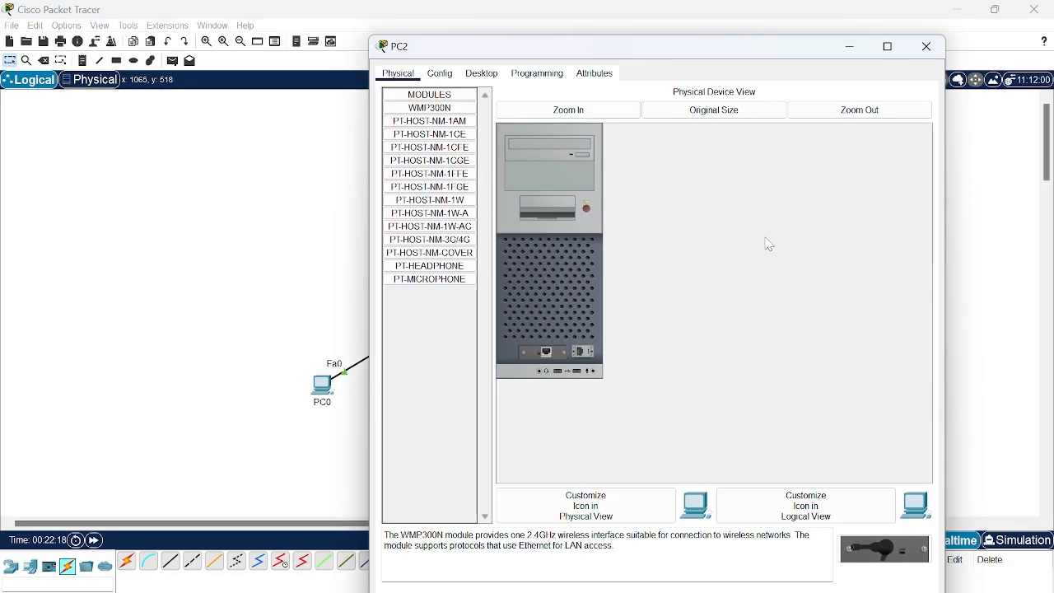
{"action": "left_click", "coordinate": [481, 73]}
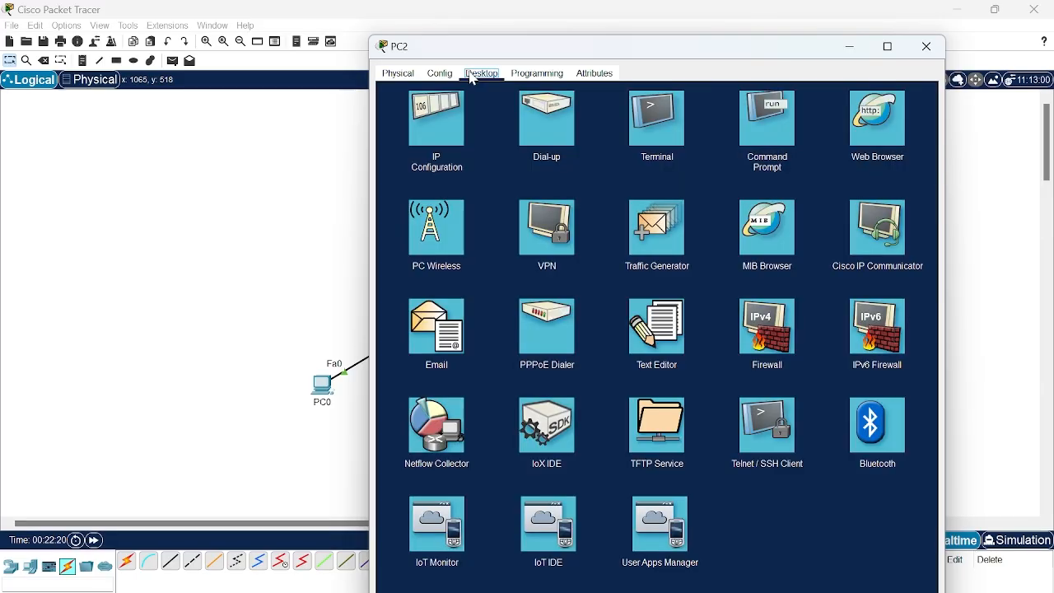
{"action": "left_click", "coordinate": [436, 115]}
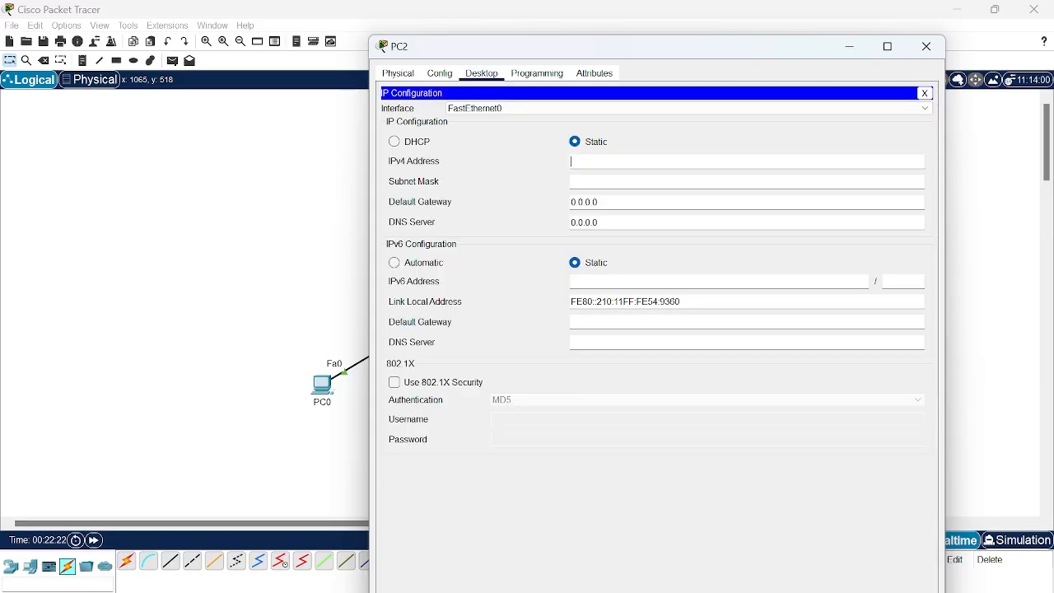
{"action": "type", "text": "192.168.59.100"}
{"action": "key", "text": "BackSpace"}
{"action": "key", "text": "BackSpace"}
{"action": "key", "text": "BackSpace"}
{"action": "type", "text": "4"}
Step: Set PC2's IPv4 default gateway to 192.168.59.254
{"action": "left_click", "coordinate": [598, 202]}
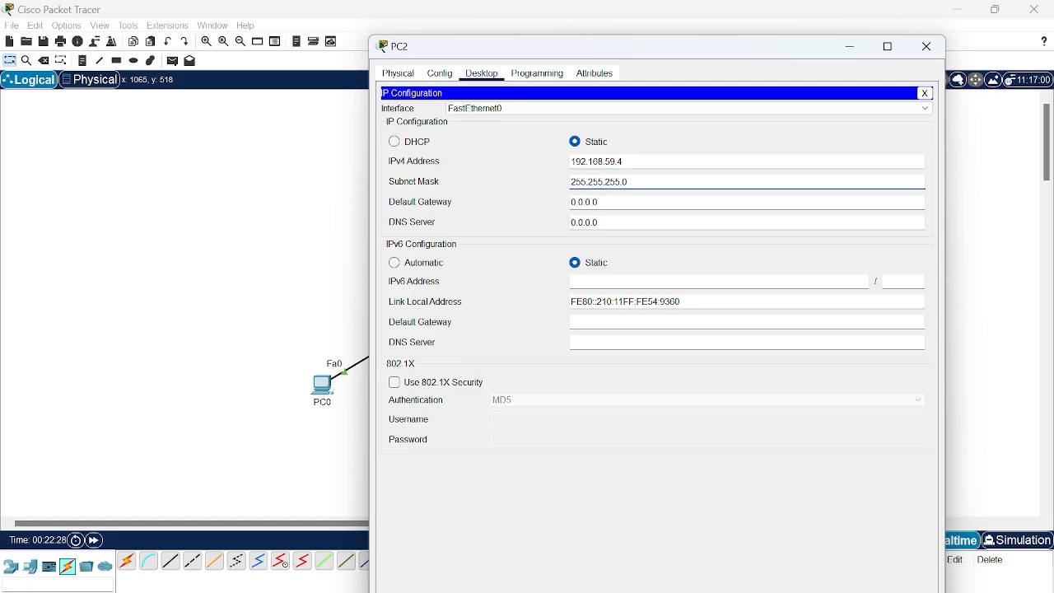
{"action": "key", "text": "ctrl+a"}
{"action": "type", "text": "192.168.59.254"}
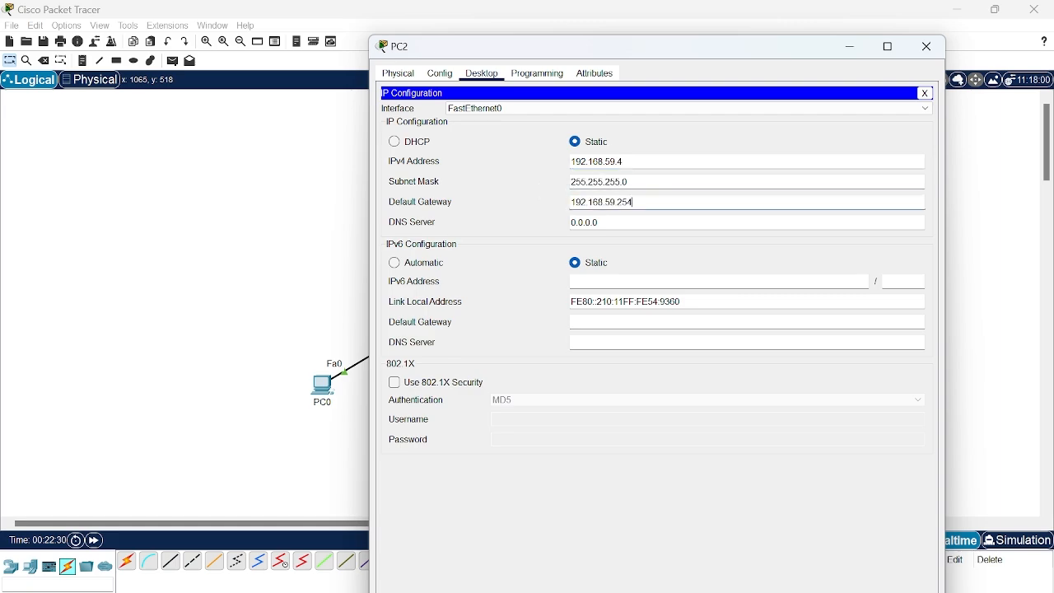
Step: Set PC2's IPv4 DNS server to 192.168.59.1 and close its configuration window
{"action": "left_click", "coordinate": [598, 222]}
{"action": "type", "text": "192.168.59.254"}
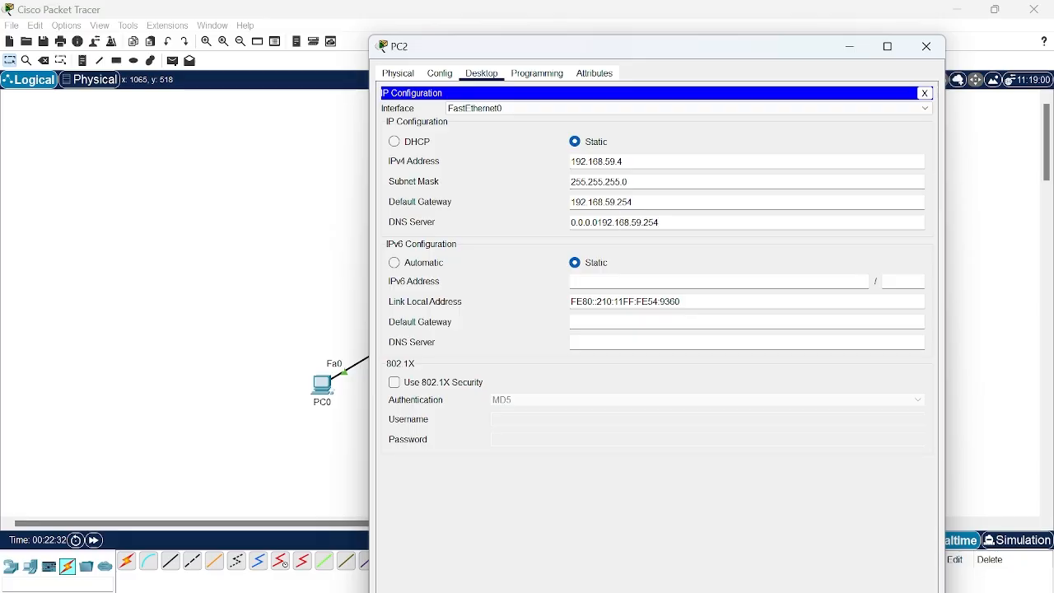
{"action": "key", "text": "ctrl+z"}
{"action": "key", "text": "ctrl+a"}
{"action": "type", "text": "192.168.59.254"}
{"action": "key", "text": "BackSpace"}
{"action": "key", "text": "BackSpace"}
{"action": "type", "text": "1"}
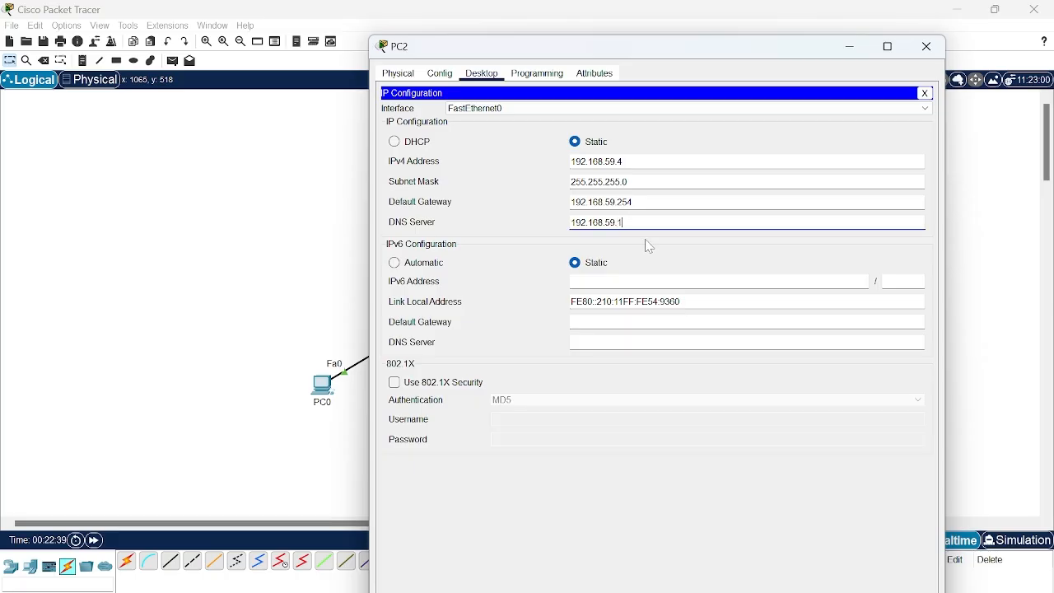
{"action": "left_click", "coordinate": [914, 54]}
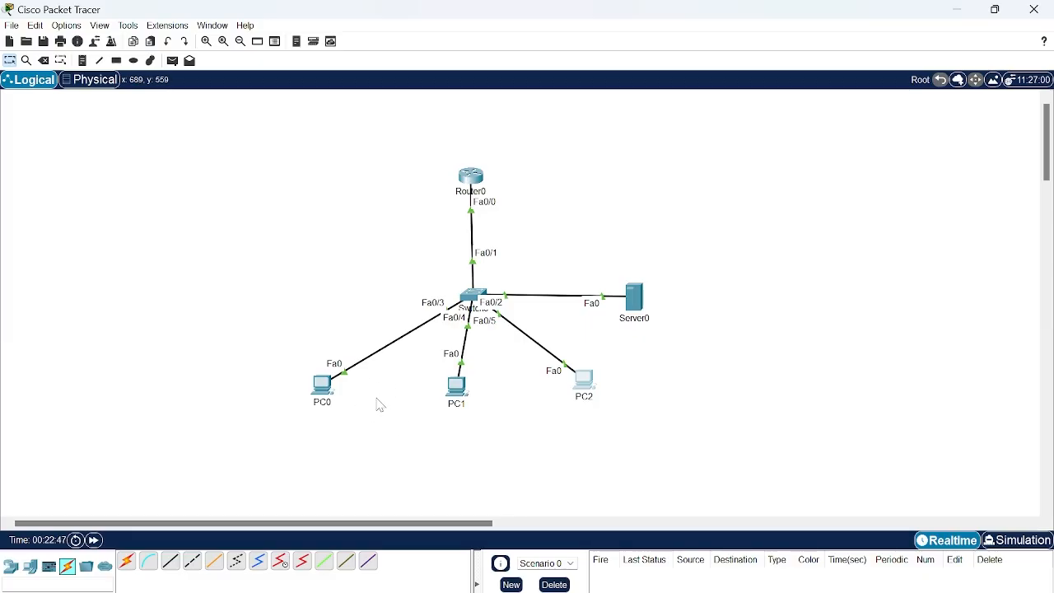
{"action": "left_click", "coordinate": [321, 386]}
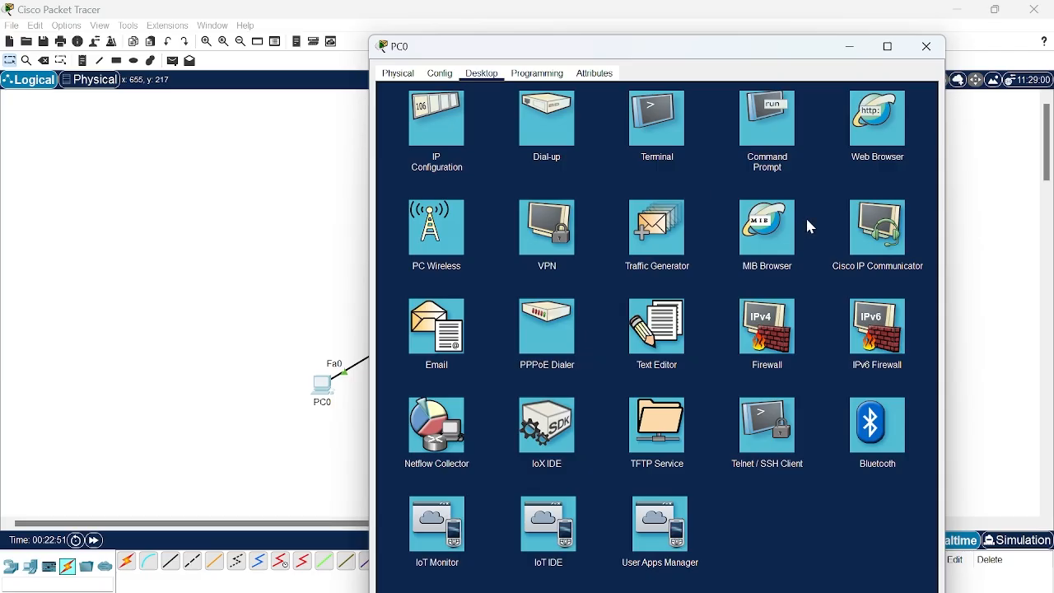
{"action": "left_click", "coordinate": [873, 145]}
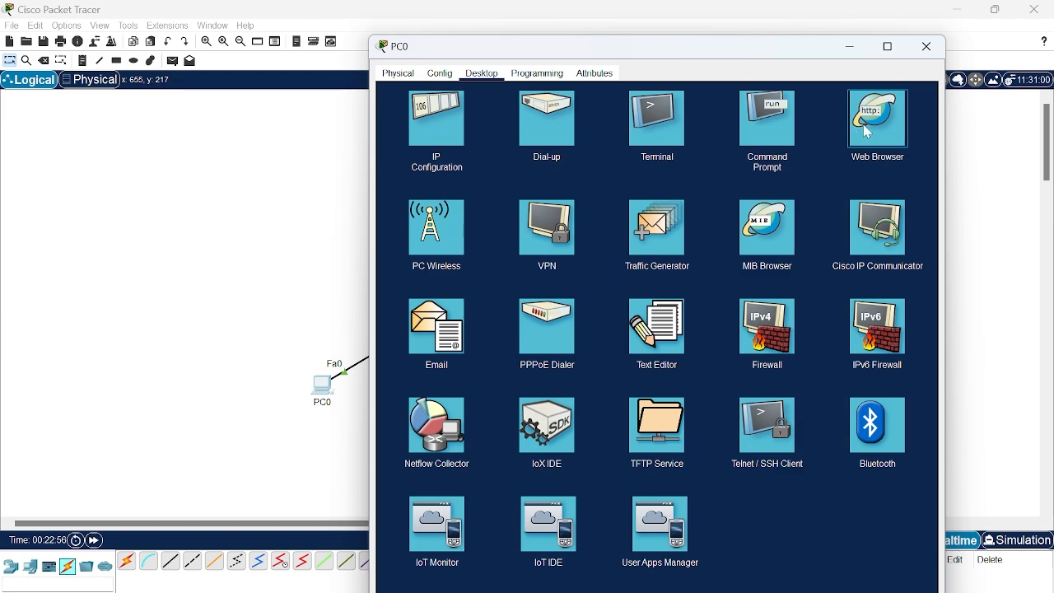
{"action": "left_click", "coordinate": [866, 132]}
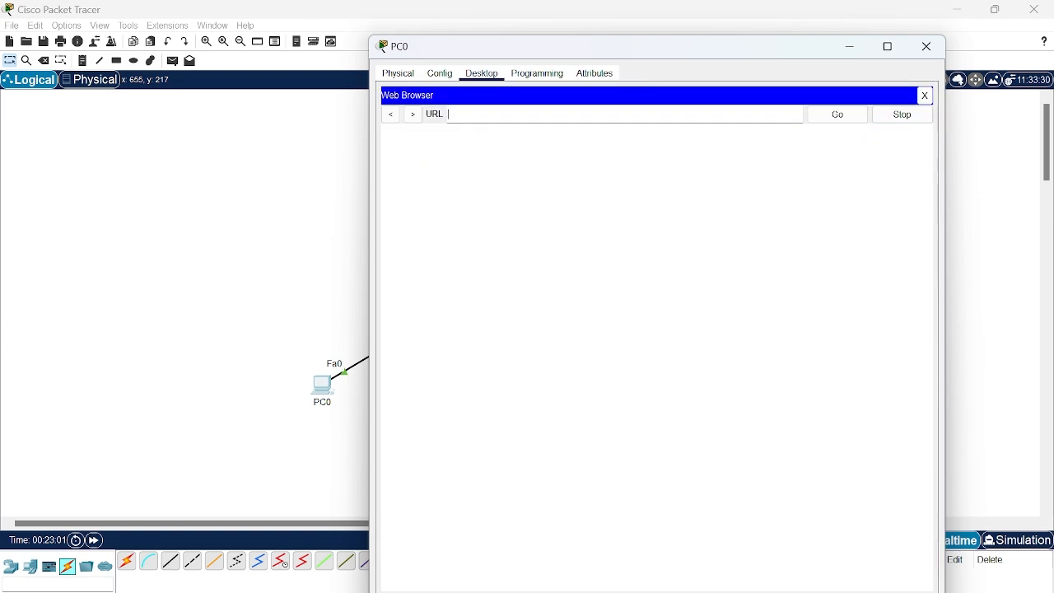
{"action": "type", "text": "http://192.168.59.1"}
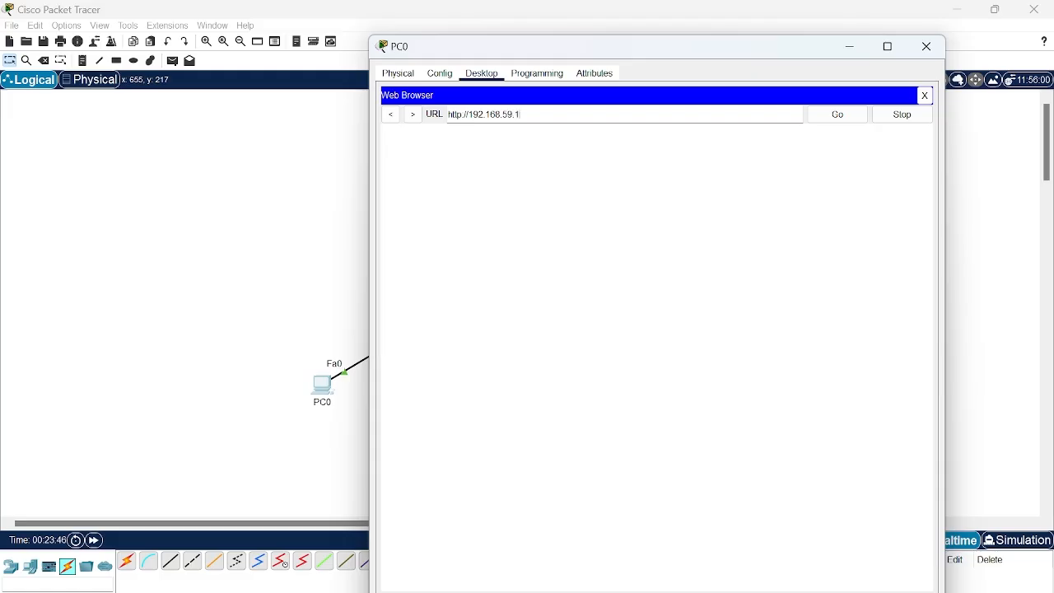
{"action": "left_click", "coordinate": [837, 115]}
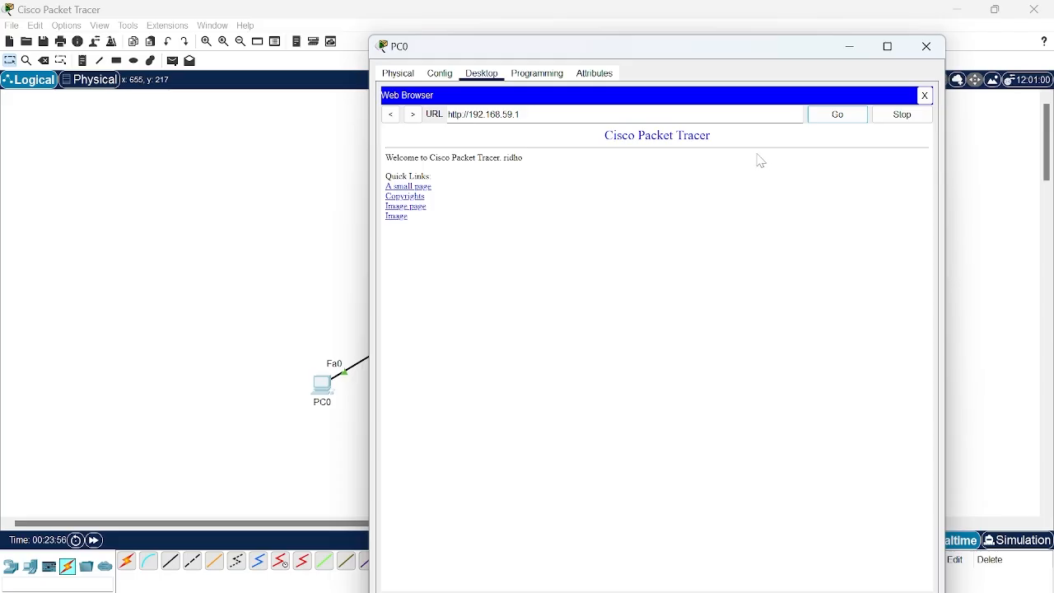
{"action": "left_click", "coordinate": [889, 122]}
{"action": "key", "text": "BackSpace"}
{"action": "key", "text": "BackSpace"}
{"action": "key", "text": "BackSpace"}
{"action": "key", "text": "BackSpace"}
{"action": "key", "text": "BackSpace"}
{"action": "key", "text": "BackSpace"}
{"action": "key", "text": "BackSpace"}
{"action": "key", "text": "BackSpace"}
{"action": "key", "text": "BackSpace"}
{"action": "key", "text": "BackSpace"}
{"action": "key", "text": "BackSpace"}
{"action": "key", "text": "BackSpace"}
{"action": "key", "text": "BackSpace"}
{"action": "key", "text": "BackSpace"}
{"action": "key", "text": "BackSpace"}
{"action": "key", "text": "BackSpace"}
{"action": "key", "text": "BackSpace"}
{"action": "key", "text": "BackSpace"}
{"action": "key", "text": "BackSpace"}
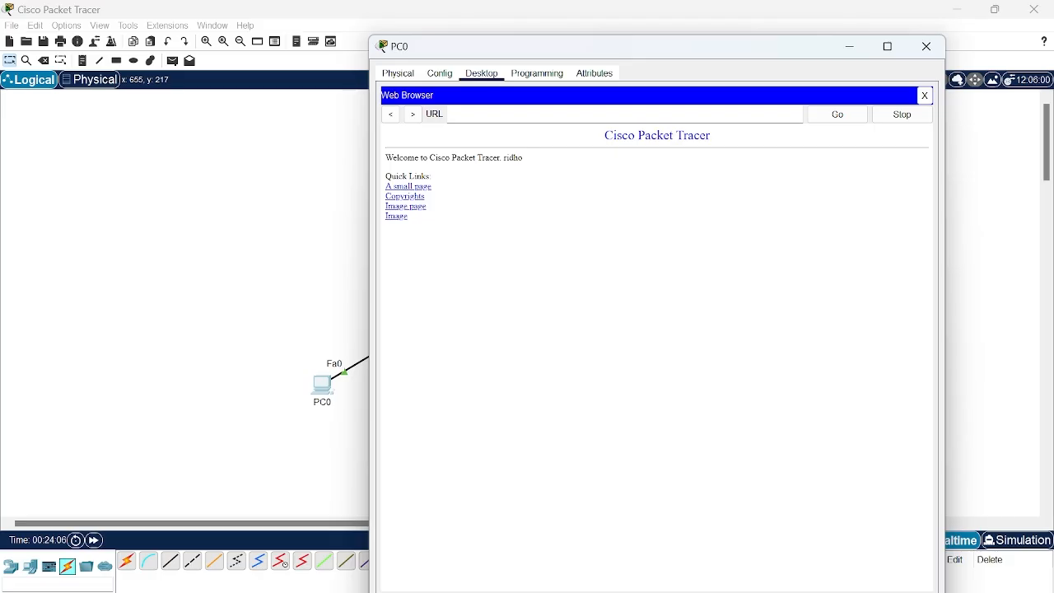
{"action": "type", "text": "we"}
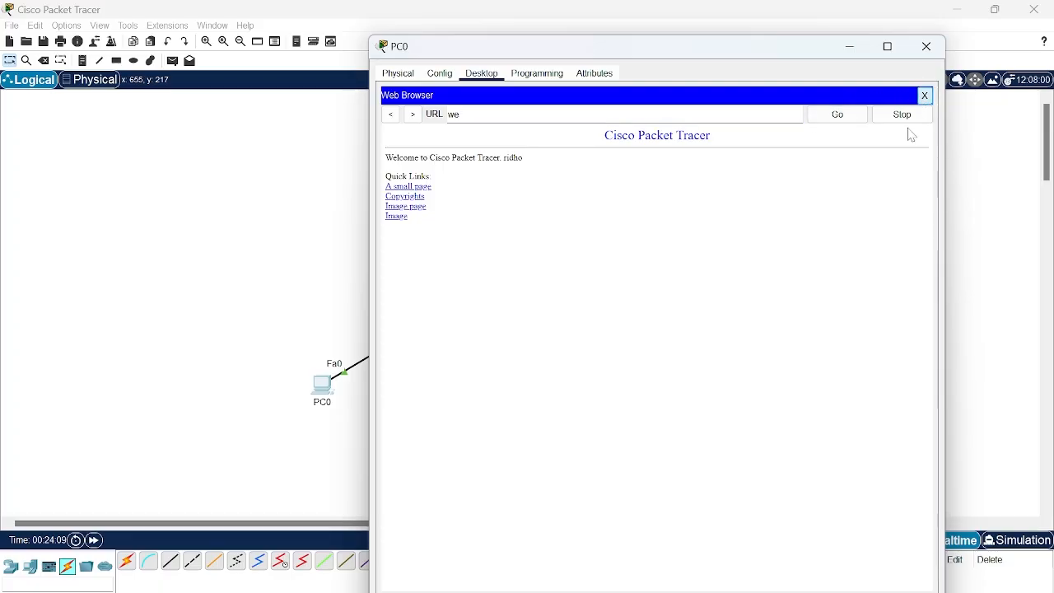
{"action": "left_click", "coordinate": [923, 96]}
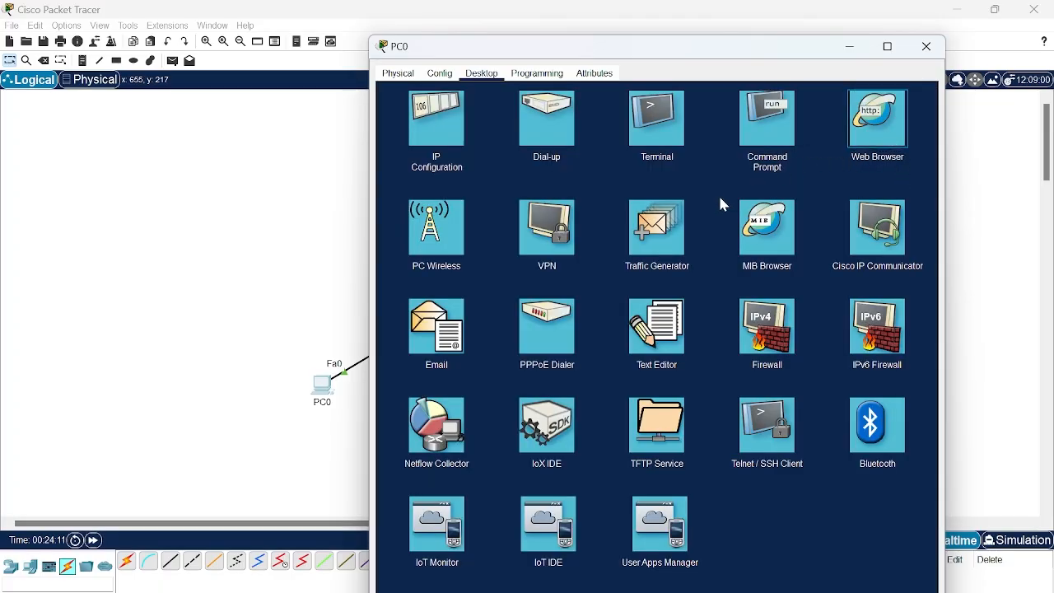
Step: Load the server's page by its domain name web.internal in PC0's web browser, then close the browser
{"action": "left_click", "coordinate": [878, 122]}
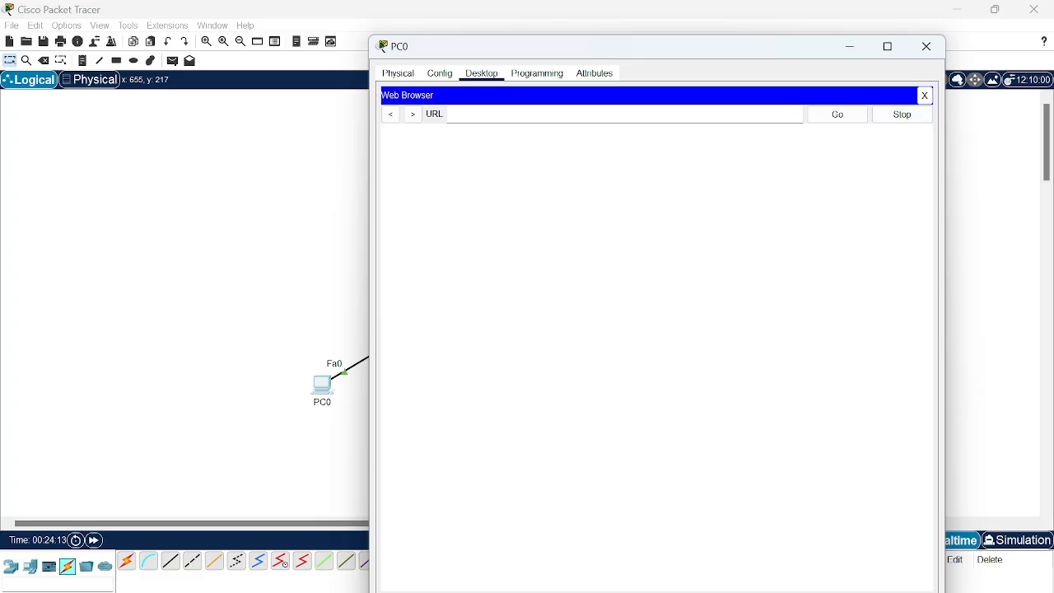
{"action": "type", "text": "we"}
{"action": "type", "text": "b"}
{"action": "type", "text": "."}
{"action": "type", "text": "interne"}
{"action": "type", "text": "t"}
{"action": "key", "text": "BackSpace"}
{"action": "key", "text": "BackSpace"}
{"action": "type", "text": "al"}
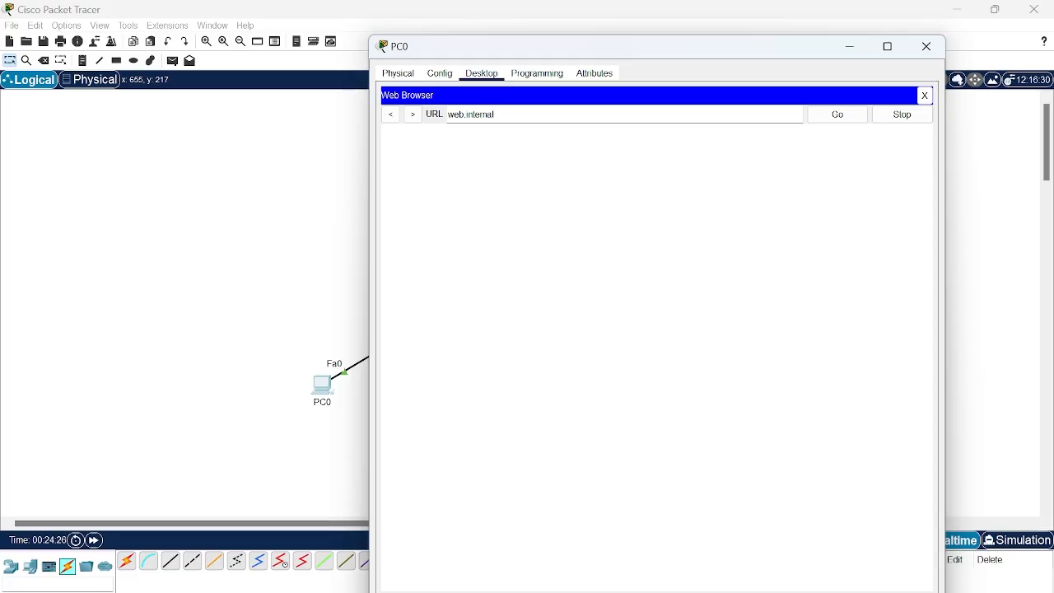
{"action": "left_click", "coordinate": [836, 114]}
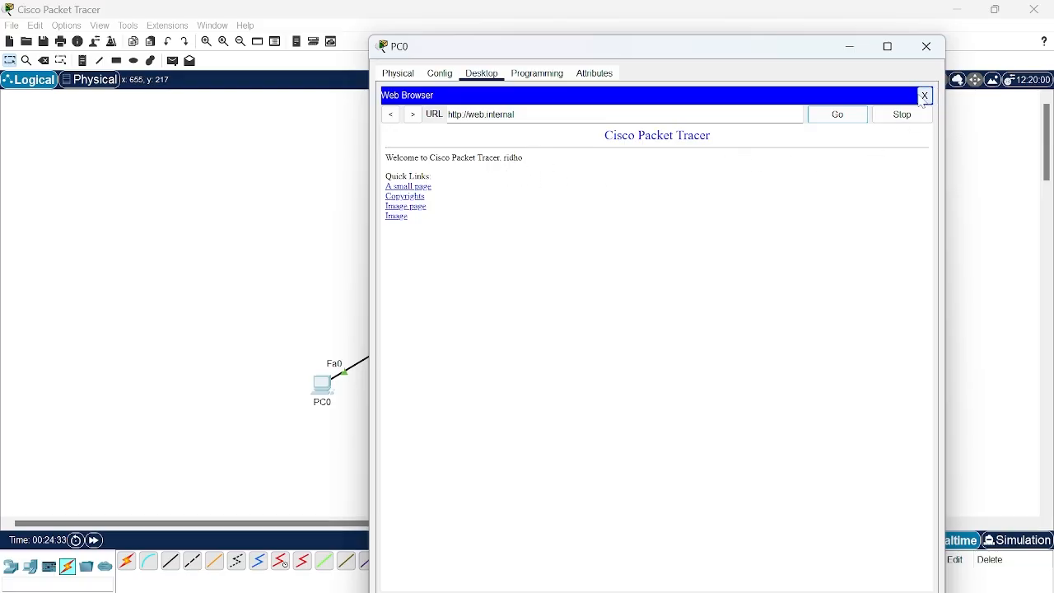
{"action": "left_click", "coordinate": [924, 95]}
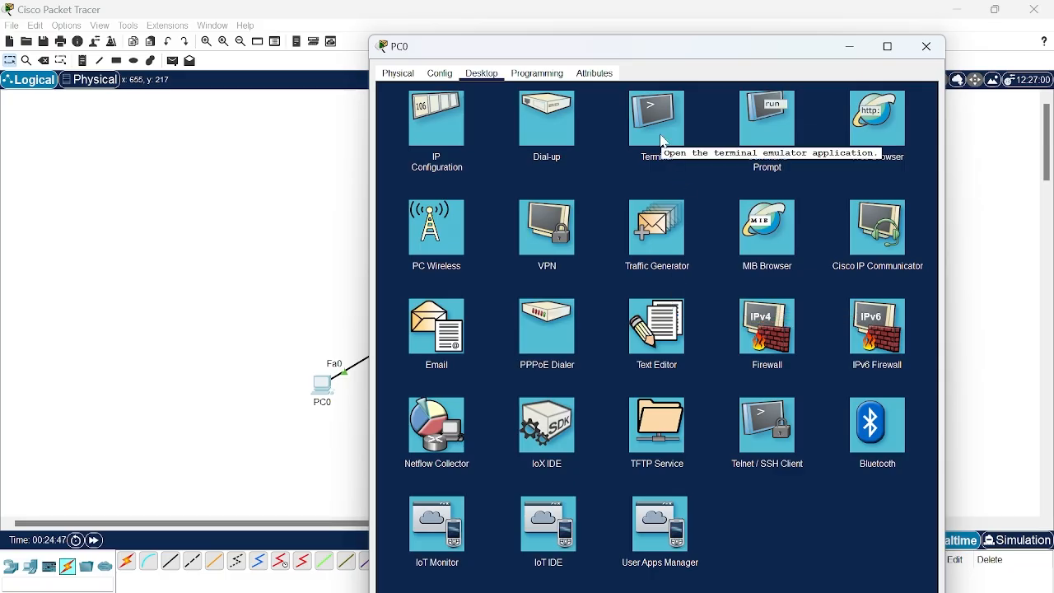
Step: Write the line "belajar cisco sangat mudah" in a new document in PC0's text editor
{"action": "left_click", "coordinate": [667, 352]}
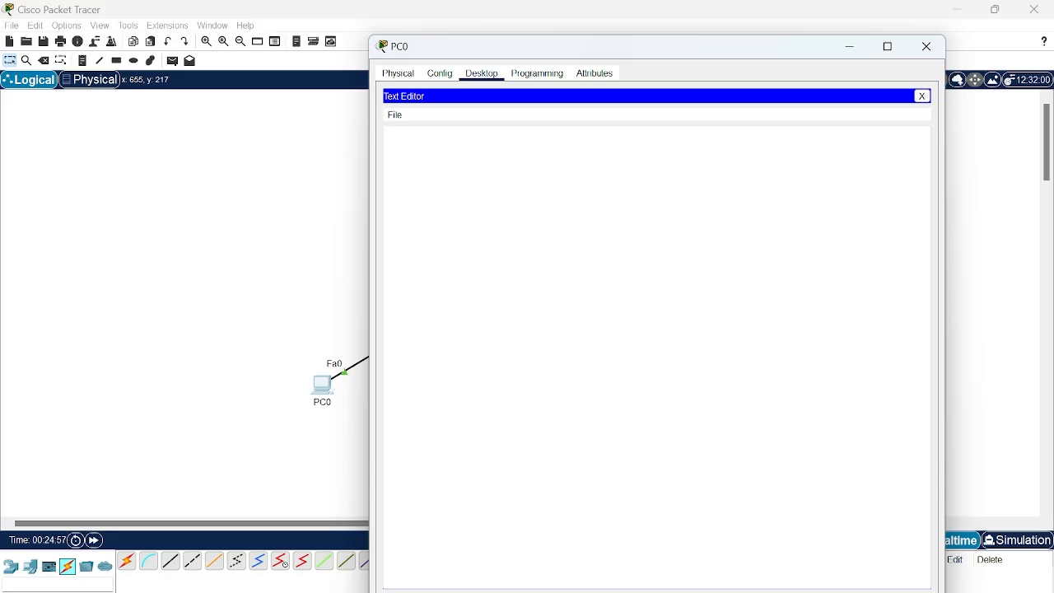
{"action": "type", "text": "be"}
{"action": "type", "text": "la"}
{"action": "type", "text": "jara"}
{"action": "key", "text": "BackSpace"}
{"action": "type", "text": "sco sangat mudah"}
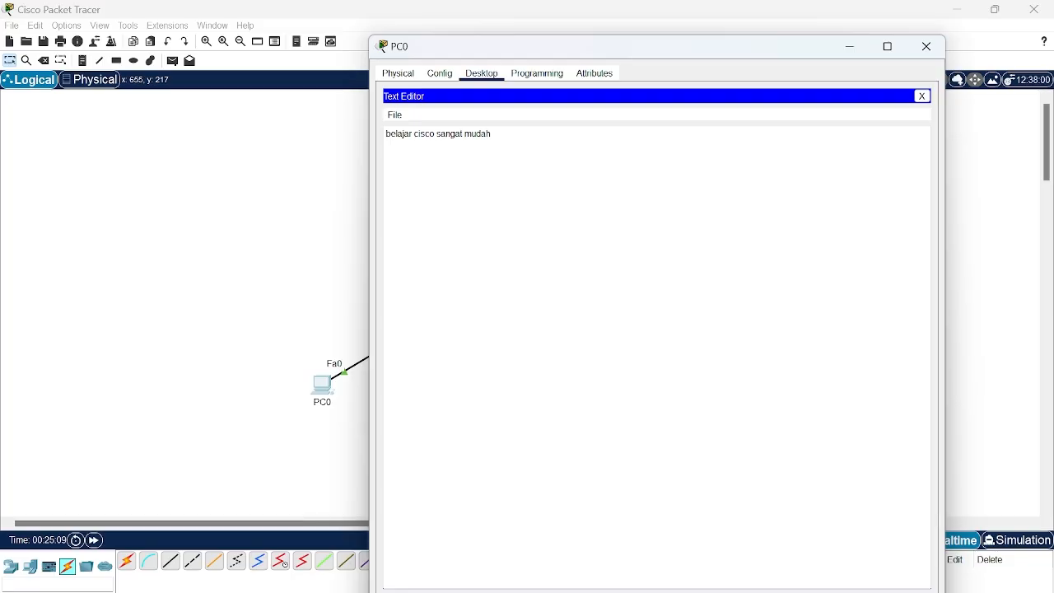
Step: Save the text document on PC0 as coba.txt and close the text editor
{"action": "left_click", "coordinate": [394, 114]}
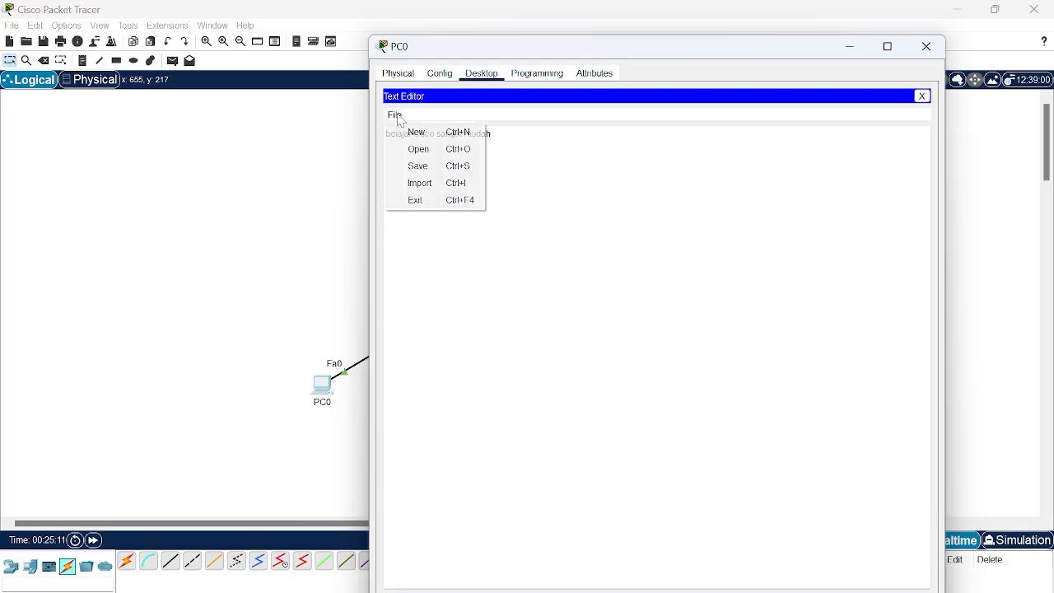
{"action": "left_click", "coordinate": [442, 166]}
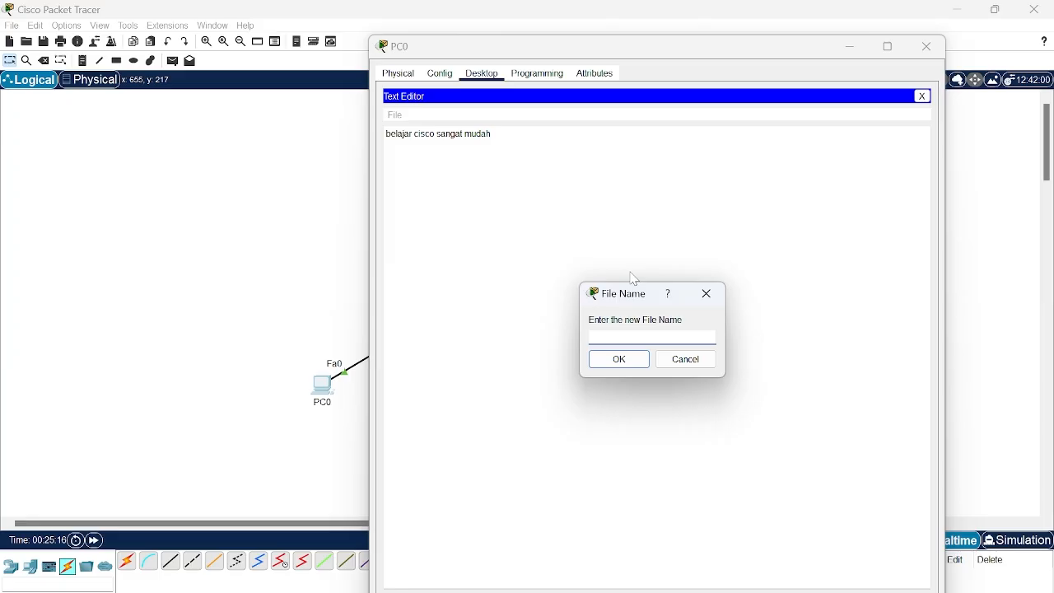
{"action": "type", "text": "tes"}
{"action": "type", "text": "t"}
{"action": "type", "text": " txt"}
{"action": "key", "text": "Left"}
{"action": "key", "text": "Left"}
{"action": "key", "text": "Left"}
{"action": "key", "text": "BackSpace"}
{"action": "key", "text": "BackSpace"}
{"action": "key", "text": "BackSpace"}
{"action": "key", "text": "BackSpace"}
{"action": "key", "text": "BackSpace"}
{"action": "type", "text": "coba"}
{"action": "left_click", "coordinate": [617, 362]}
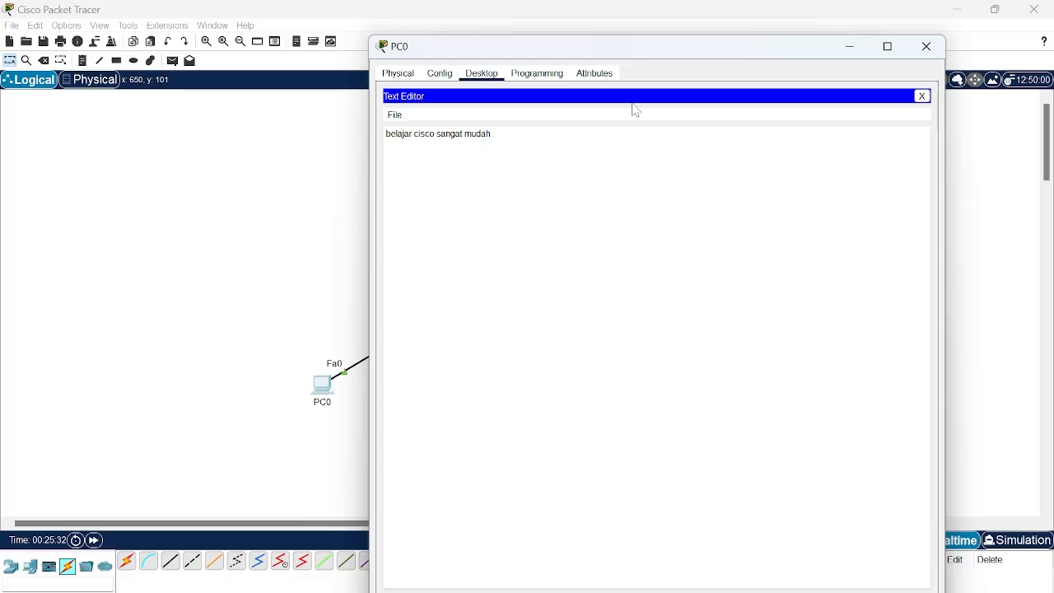
{"action": "left_click", "coordinate": [922, 95]}
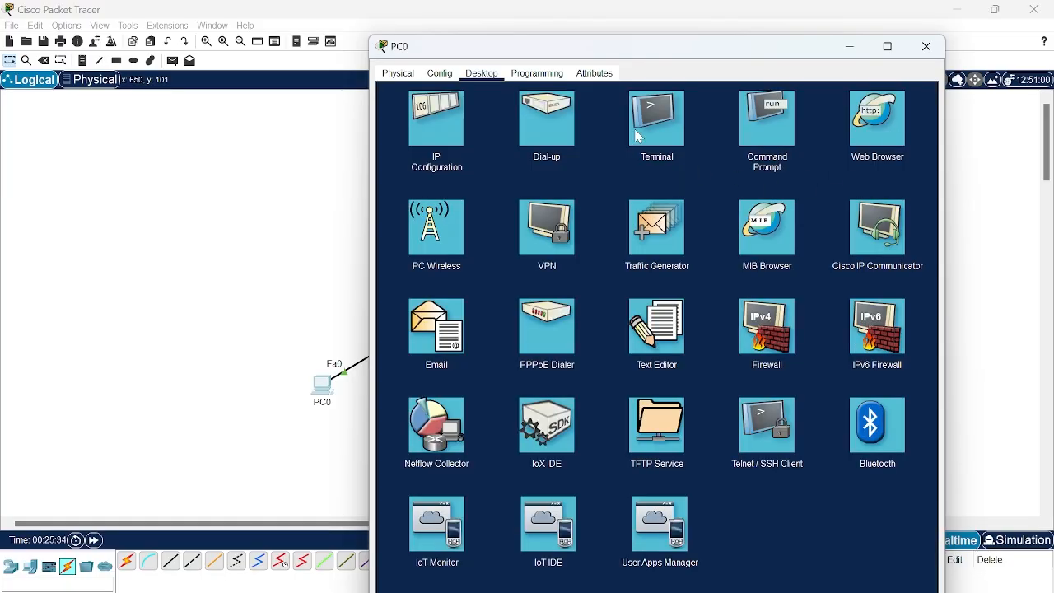
Step: Open an FTP session to 192.168.59.1 from PC0's command prompt and log in as admin with the account password
{"action": "left_click", "coordinate": [755, 126]}
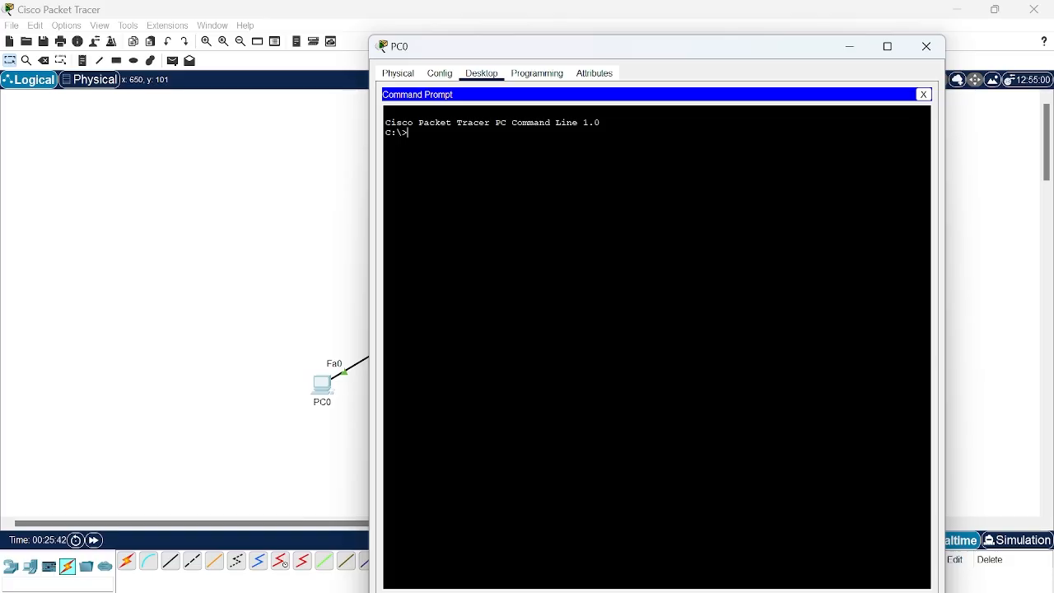
{"action": "type", "text": "ftp 192"}
{"action": "type", "text": ".168.59.1"}
{"action": "key", "text": "Return"}
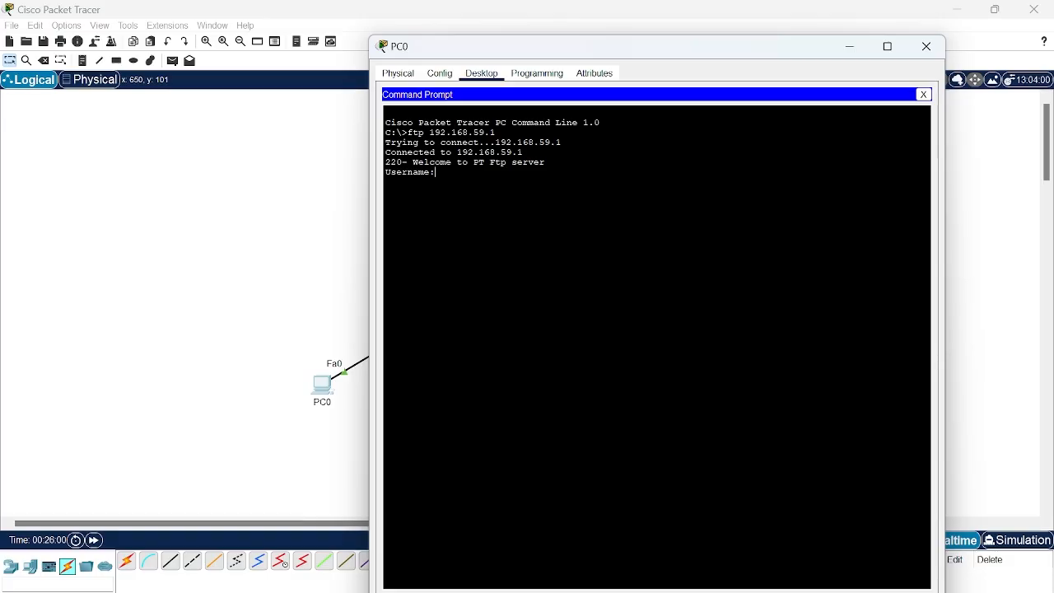
{"action": "type", "text": "admin"}
{"action": "key", "text": "Return"}
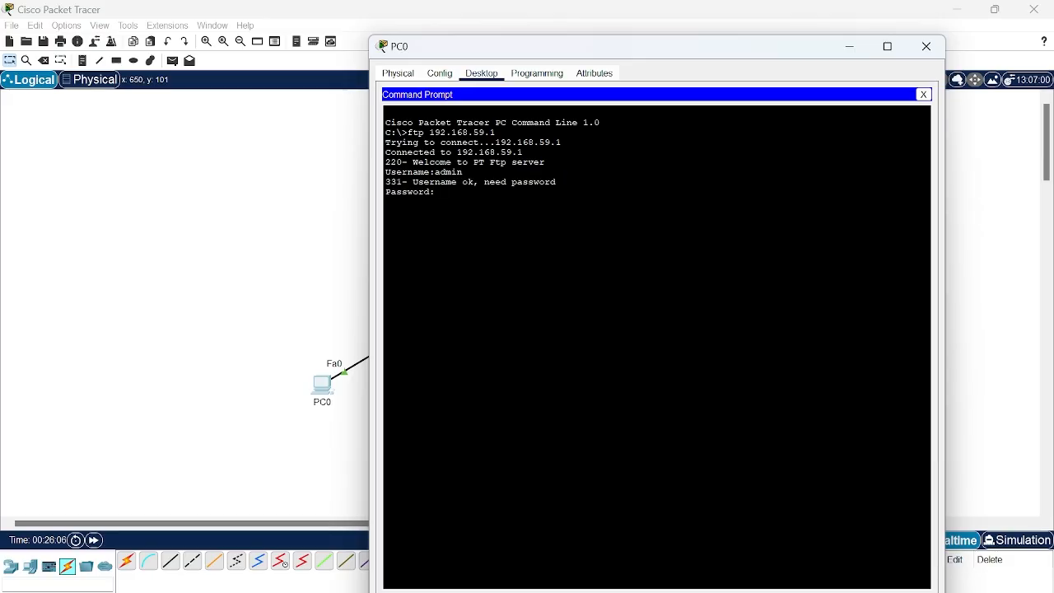
{"action": "key", "text": "Return"}
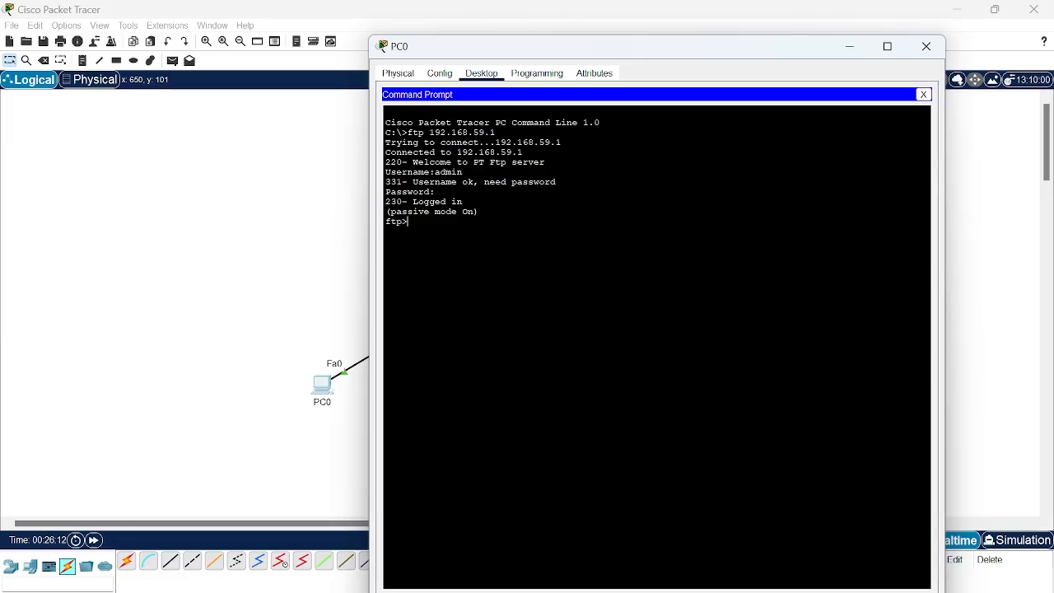
Step: Upload coba.txt from PC0 to the FTP server with the put command
{"action": "left_click_drag", "start_coordinate": [483, 48], "coordinate": [457, 53]}
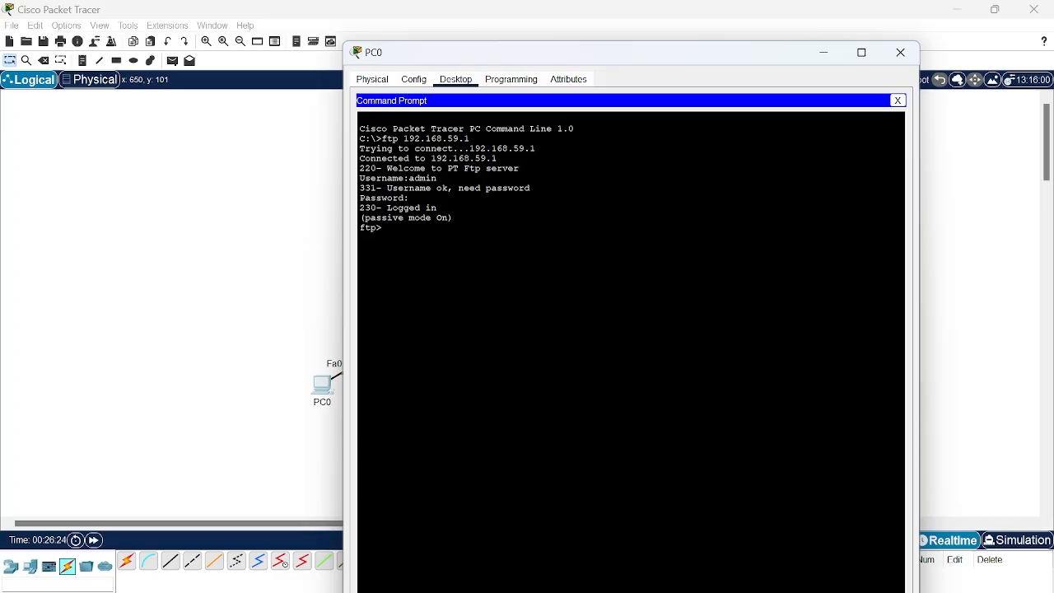
{"action": "type", "text": "p"}
{"action": "type", "text": "ut"}
{"action": "type", "text": " sa"}
{"action": "key", "text": "BackSpace"}
{"action": "key", "text": "BackSpace"}
{"action": "type", "text": "coba.txt"}
{"action": "key", "text": "Return"}
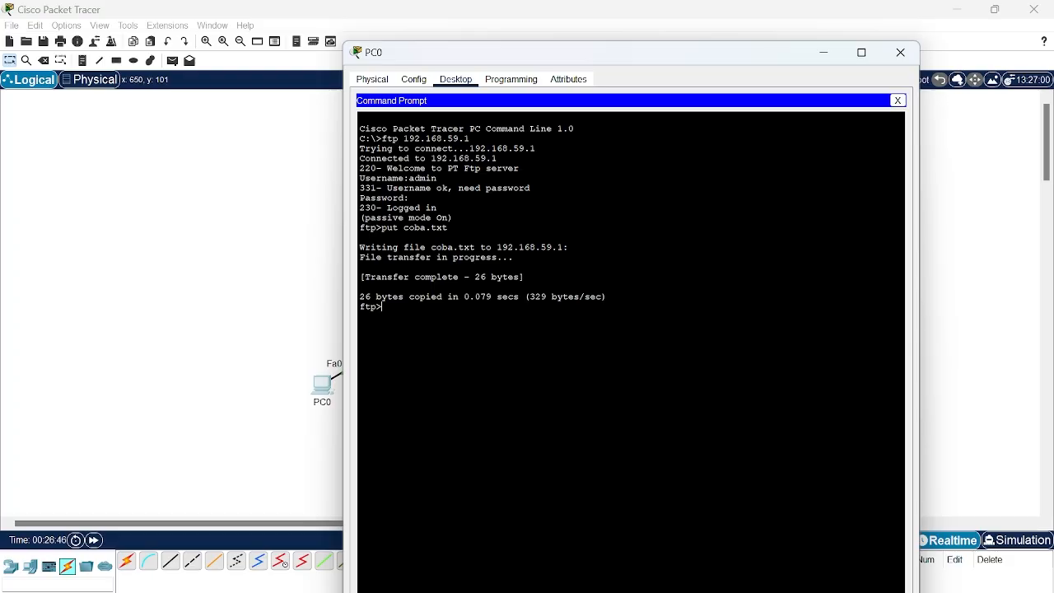
Step: List the FTP server's directory and highlight the coba.txt entry
{"action": "type", "text": "dir"}
{"action": "key", "text": "Return"}
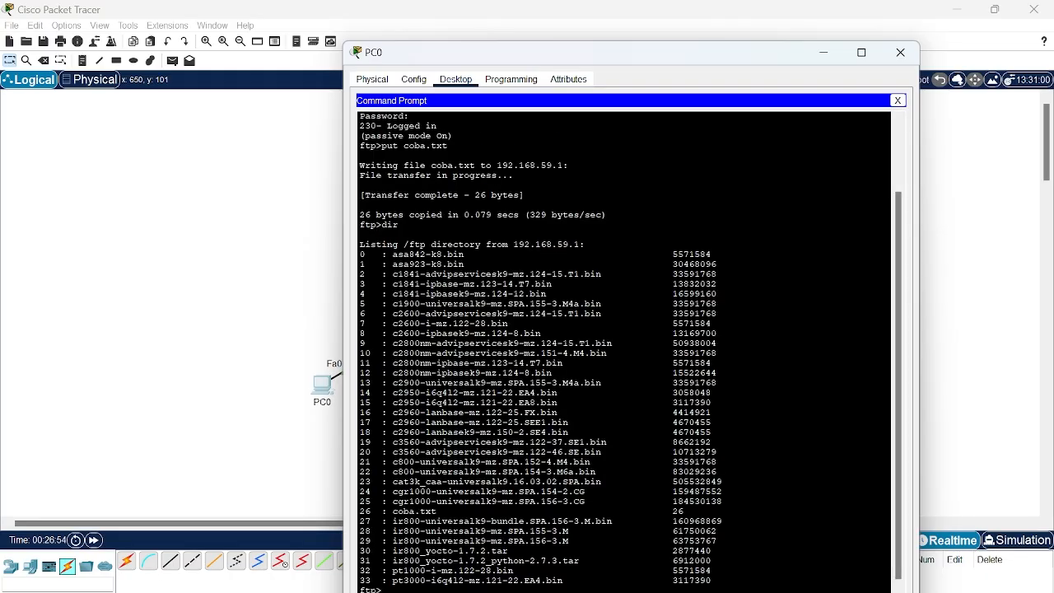
{"action": "left_click_drag", "start_coordinate": [436, 509], "coordinate": [387, 508]}
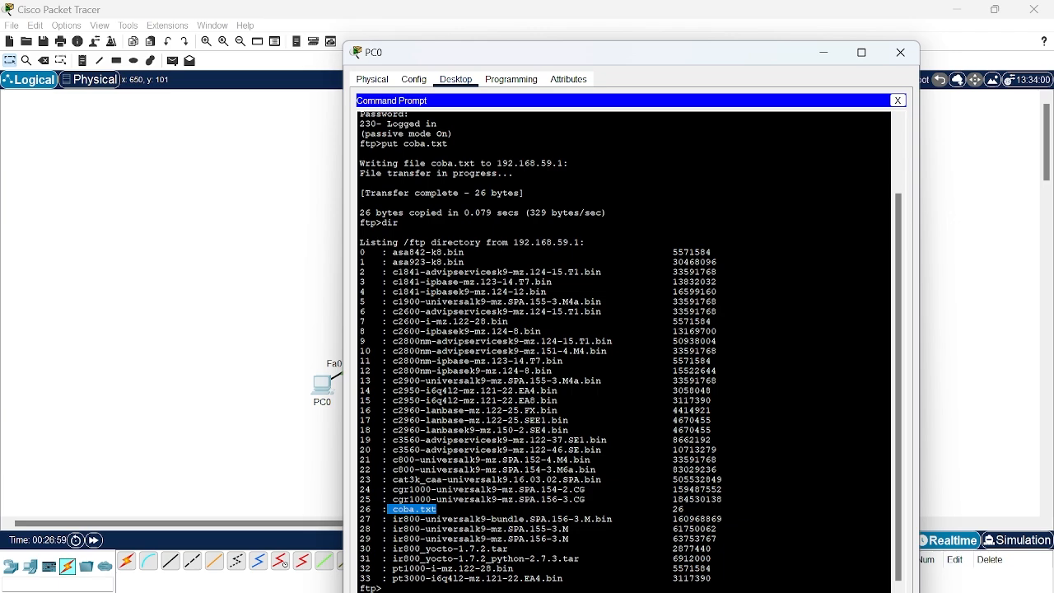
Step: Download coba.txt from the FTP server to PC0 with the get command
{"action": "left_click", "coordinate": [404, 509]}
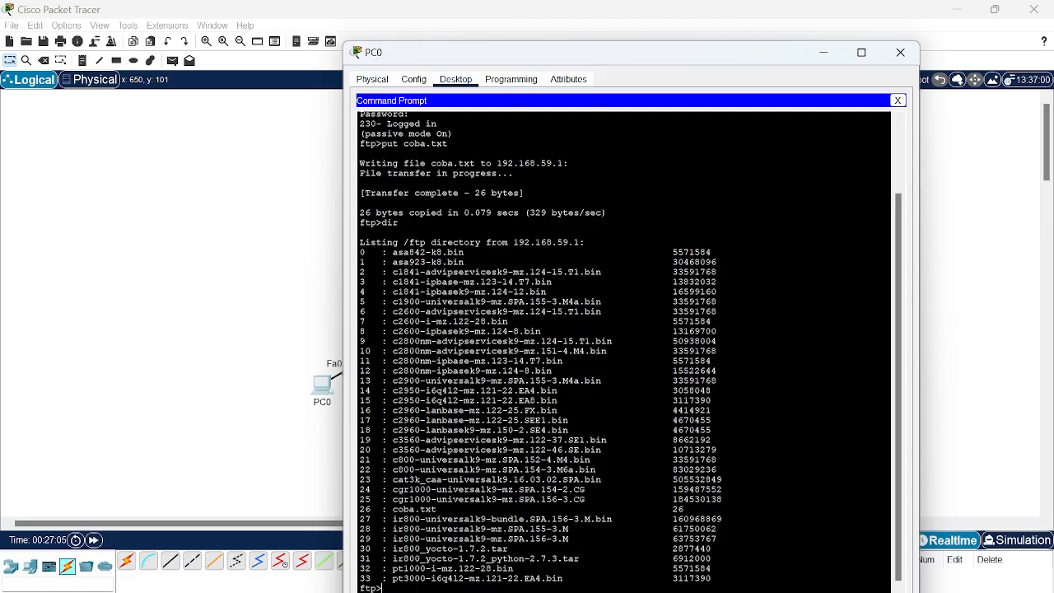
{"action": "type", "text": "get coba.txt"}
{"action": "key", "text": "Return"}
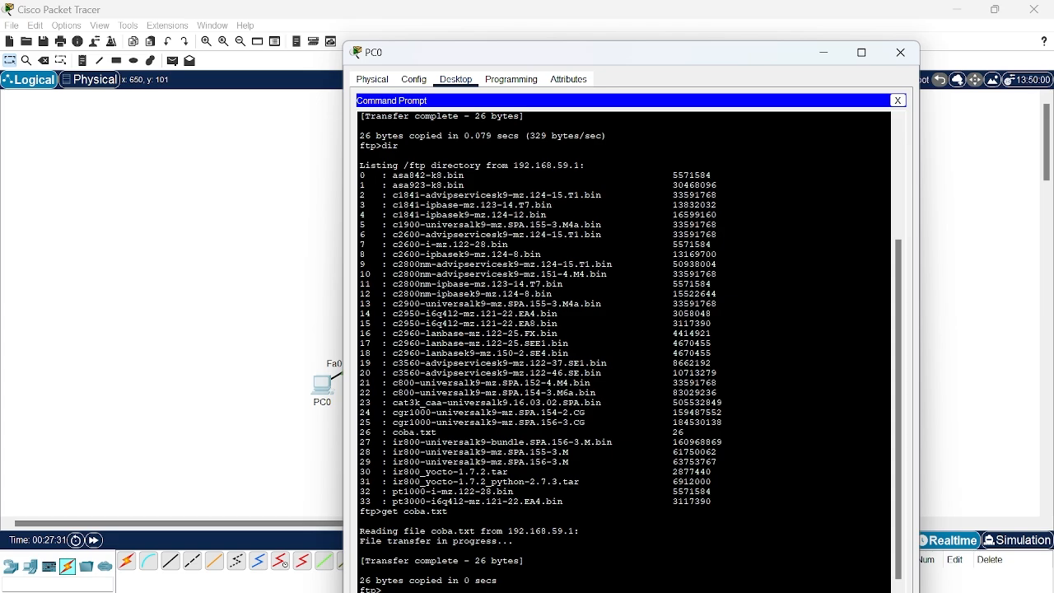
Step: Delete coba.txt from the FTP server with the delete command
{"action": "type", "text": "del"}
{"action": "scroll", "coordinate": [624, 352], "scroll_direction": "up", "scroll_amount": 1}
{"action": "scroll", "coordinate": [624, 352], "scroll_direction": "down", "scroll_amount": 1}
{"action": "type", "text": "l"}
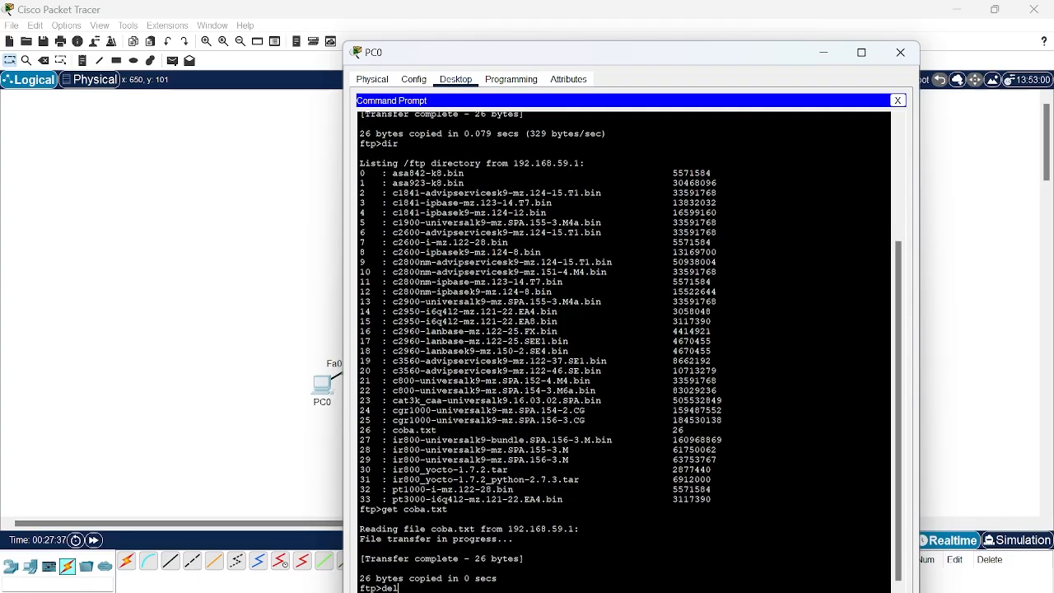
{"action": "type", "text": "ete"}
{"action": "type", "text": "coba.txt"}
{"action": "key", "text": "Return"}
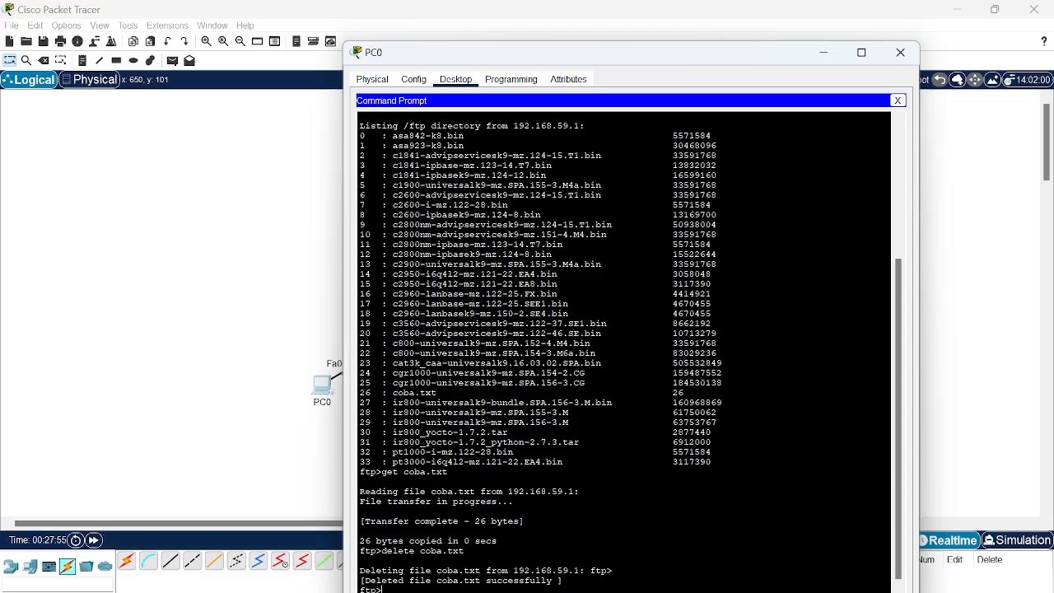
Step: List the FTP server's directory again and check the listing for coba.txt
{"action": "type", "text": "dir"}
{"action": "key", "text": "Return"}
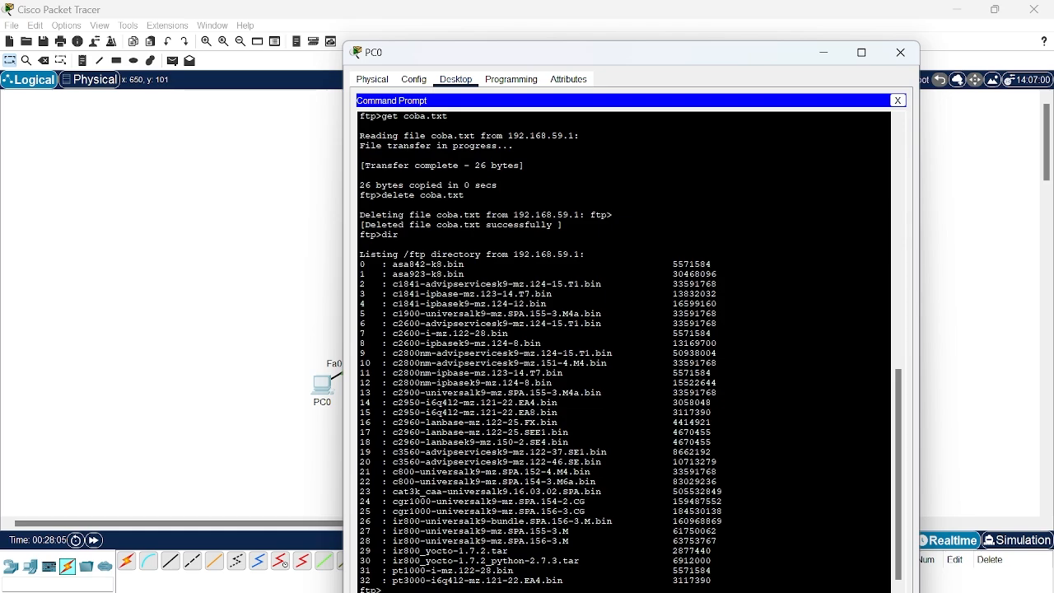
{"action": "scroll", "coordinate": [623, 353], "scroll_direction": "up", "scroll_amount": 2}
{"action": "scroll", "coordinate": [623, 352], "scroll_direction": "down", "scroll_amount": 2}
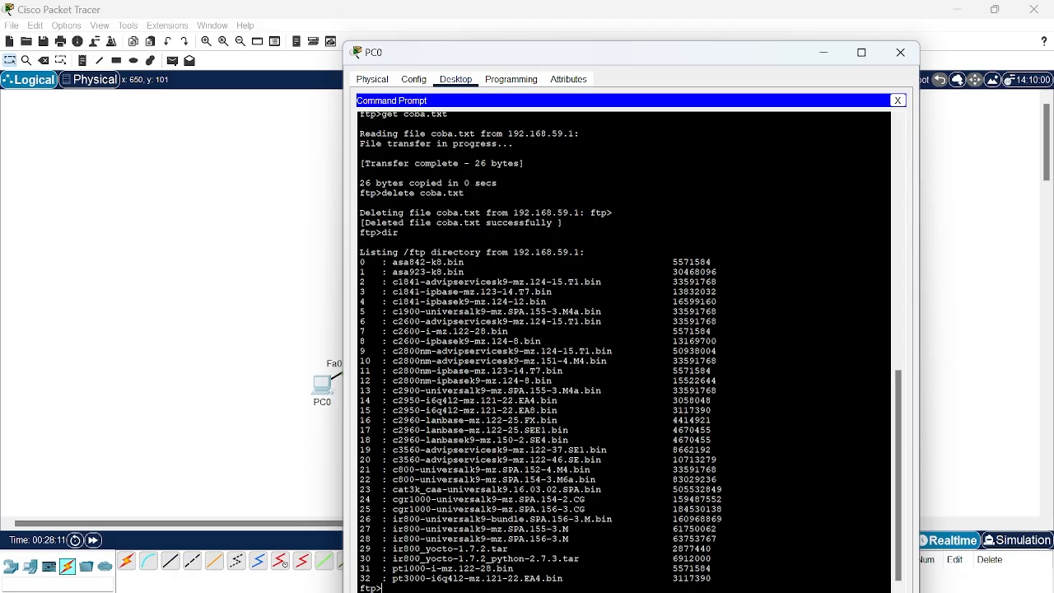
{"action": "scroll", "coordinate": [624, 352], "scroll_direction": "up", "scroll_amount": 3}
{"action": "scroll", "coordinate": [623, 352], "scroll_direction": "up", "scroll_amount": 3}
{"action": "scroll", "coordinate": [623, 352], "scroll_direction": "down", "scroll_amount": 6}
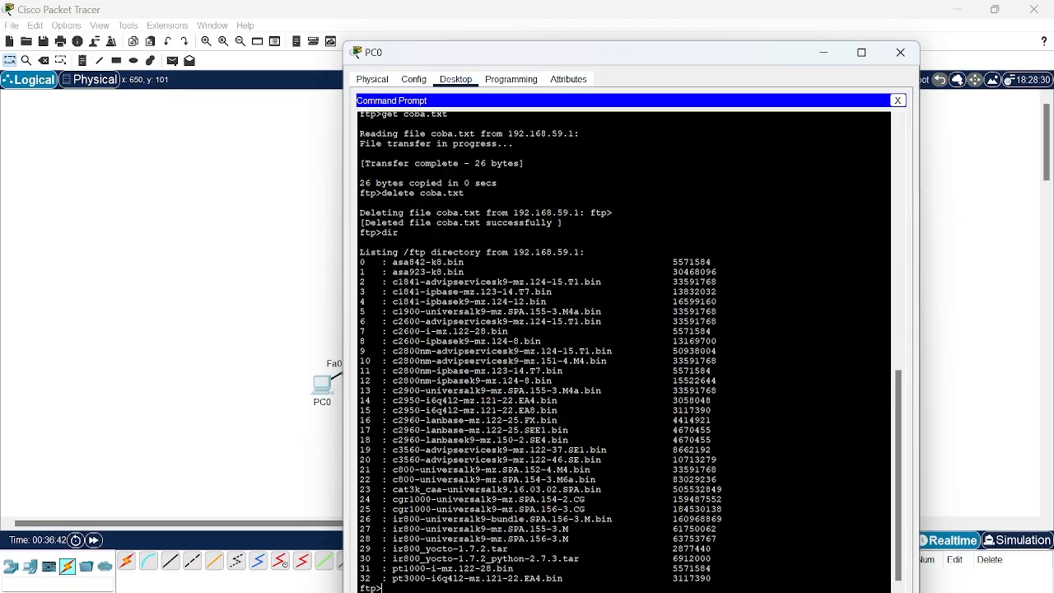
Step: Quit the FTP session and close PC0's configuration window
{"action": "type", "text": "quit"}
{"action": "key", "text": "Return"}
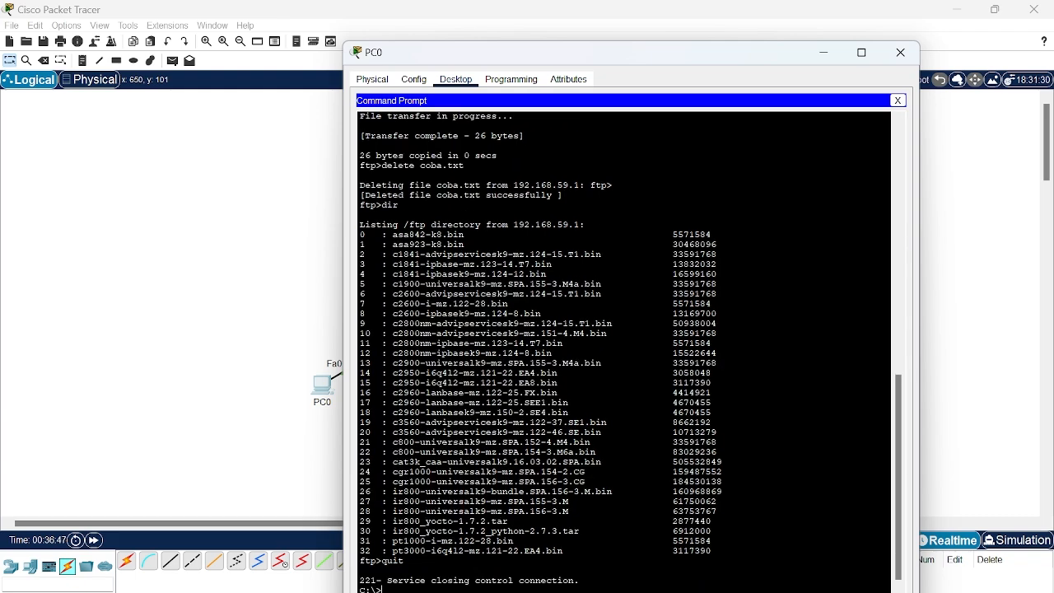
{"action": "left_click", "coordinate": [901, 52]}
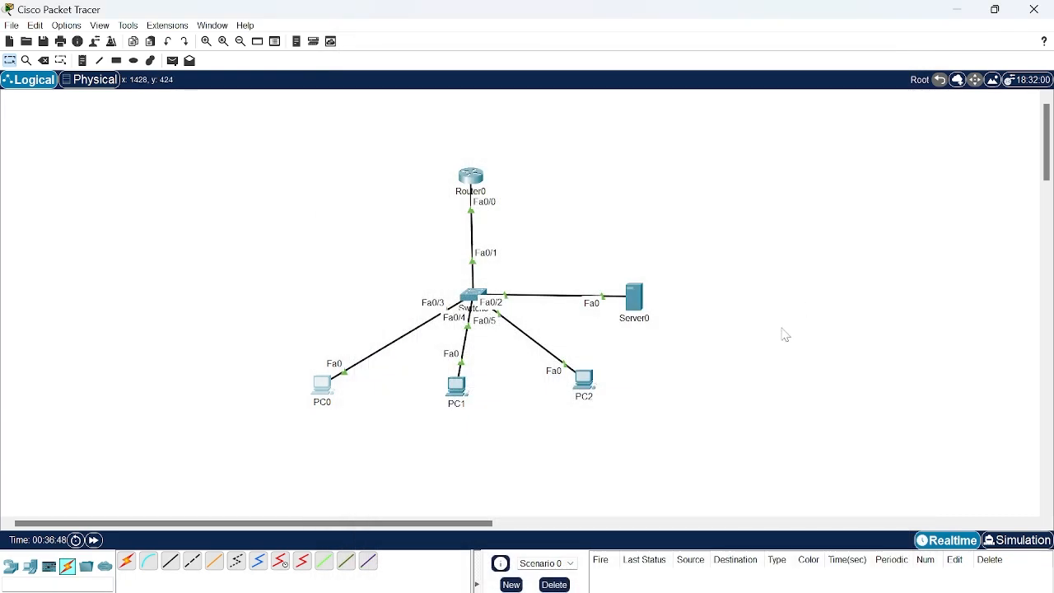
Step: Switch the network to simulation mode and exclude DNS from the IPv4 event filters
{"action": "left_click", "coordinate": [1035, 546]}
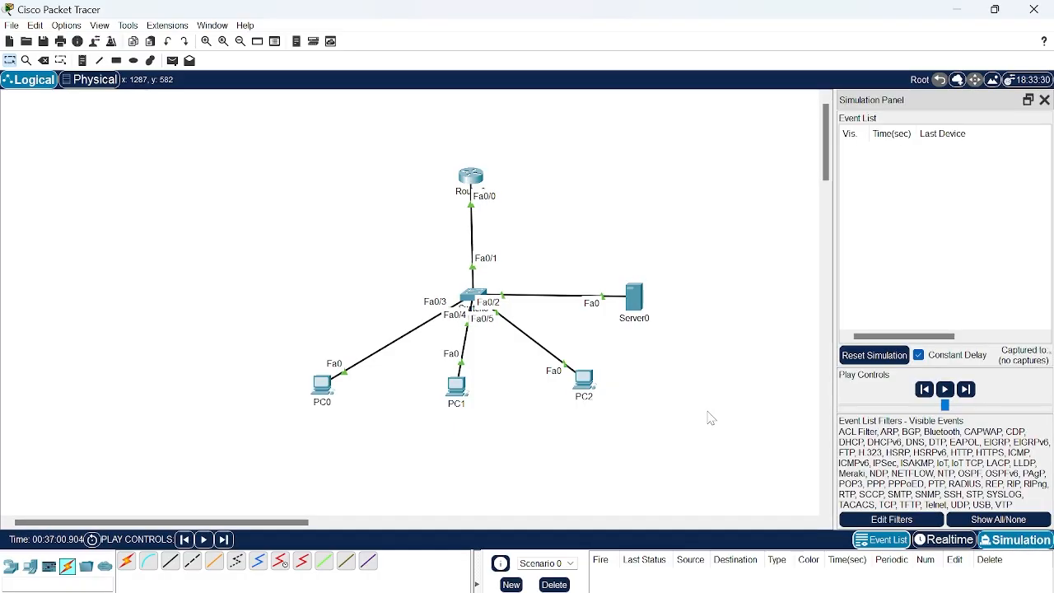
{"action": "left_click", "coordinate": [870, 521]}
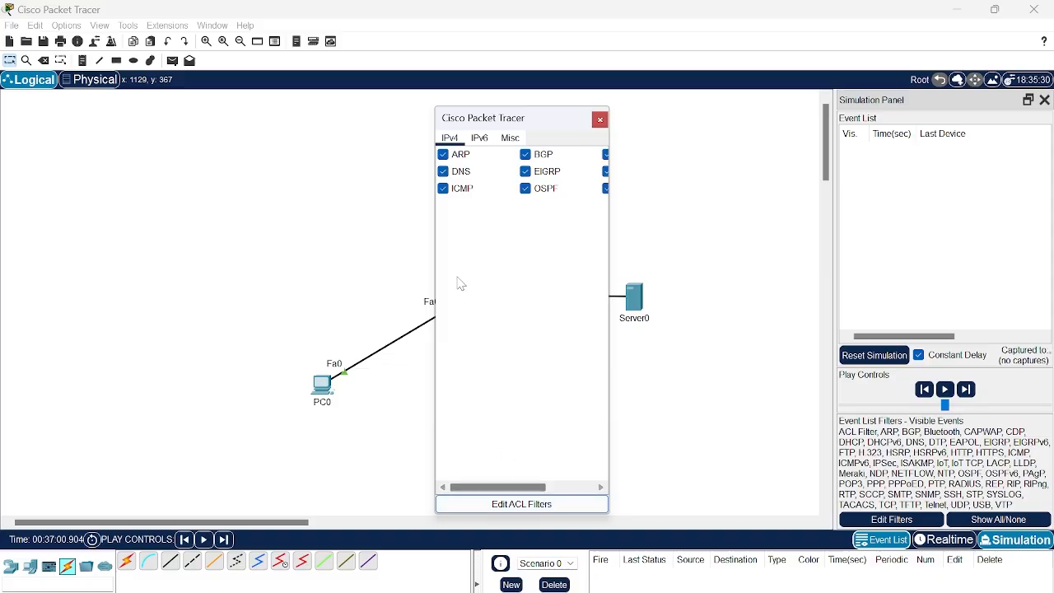
{"action": "left_click", "coordinate": [443, 173]}
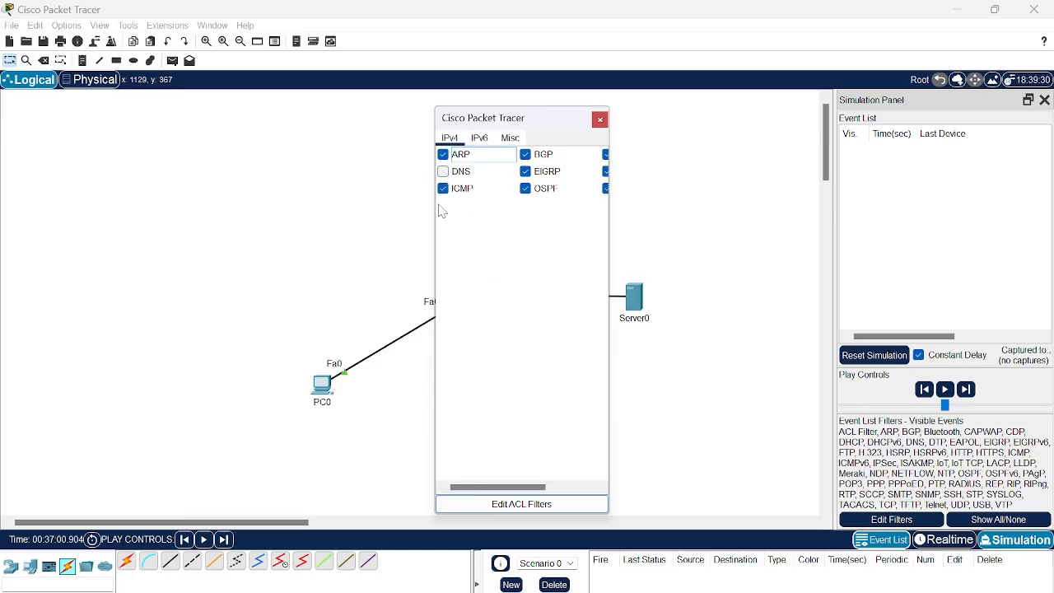
Step: Exclude all IPv6 protocols from the event filters: DHCPv6, ICMPv6, RIPng, EIGRPv6, NDP, HSRPv6 and OSPFv6
{"action": "left_click", "coordinate": [484, 139]}
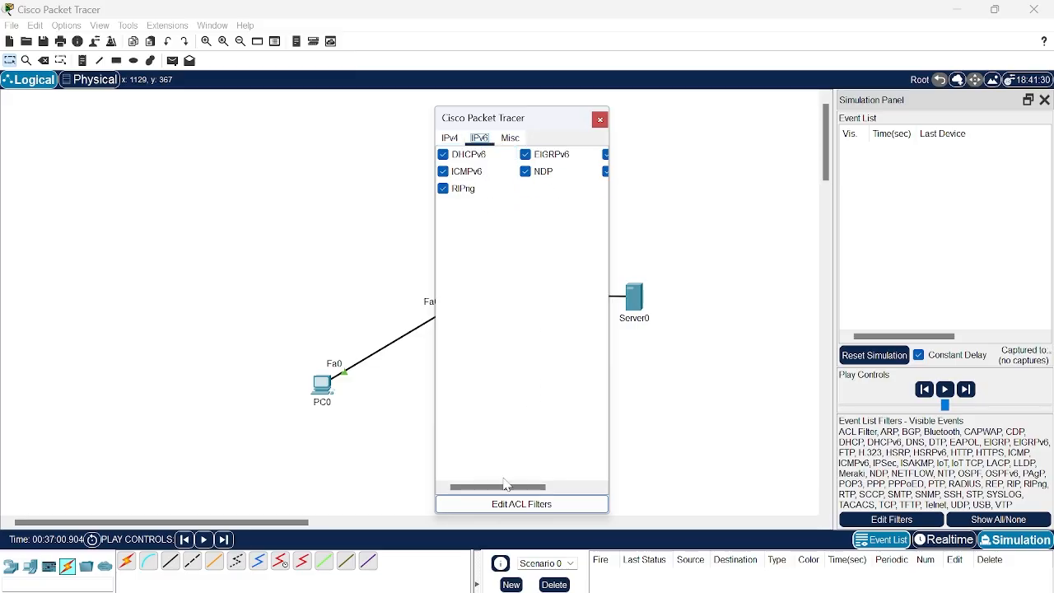
{"action": "left_click_drag", "start_coordinate": [494, 487], "coordinate": [514, 465]}
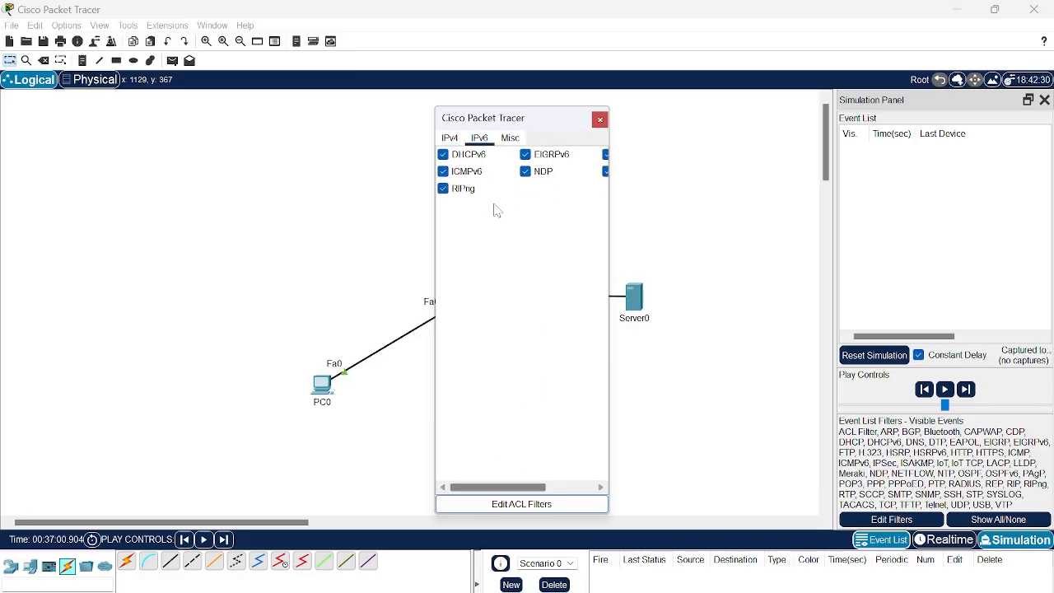
{"action": "left_click", "coordinate": [443, 154]}
{"action": "left_click", "coordinate": [443, 172]}
{"action": "left_click", "coordinate": [442, 189]}
{"action": "left_click", "coordinate": [525, 171]}
{"action": "left_click", "coordinate": [525, 154]}
{"action": "left_click", "coordinate": [525, 171]}
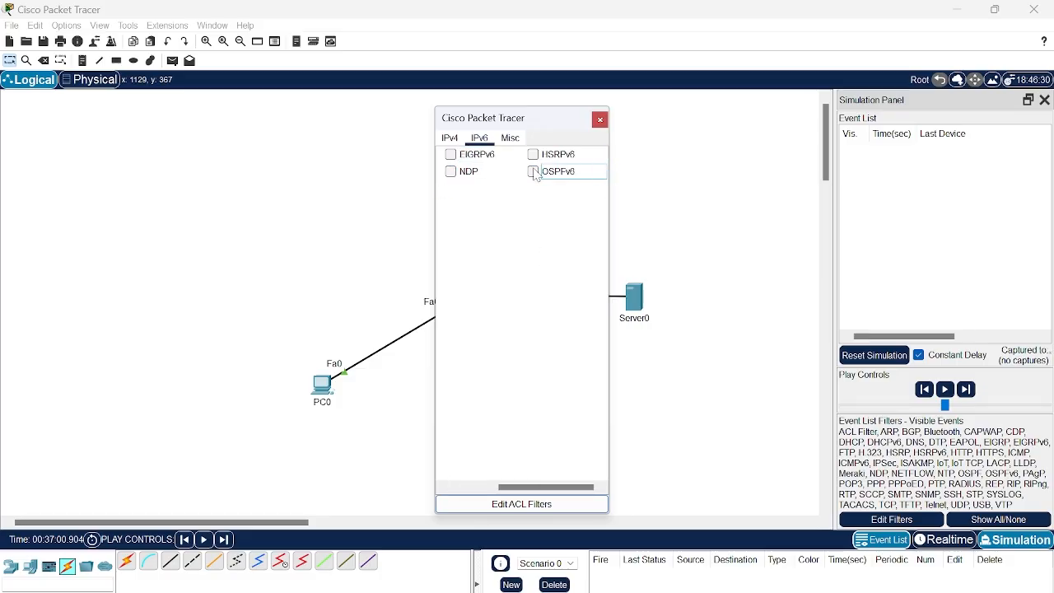
Step: Clear every miscellaneous event filter except FTP, HTTP and TCP, review the IPv4 filters, and close the filter window
{"action": "left_click", "coordinate": [508, 138]}
{"action": "left_click", "coordinate": [443, 154]}
{"action": "left_click", "coordinate": [443, 171]}
{"action": "left_click", "coordinate": [442, 205]}
{"action": "left_click", "coordinate": [443, 222]}
{"action": "left_click", "coordinate": [443, 238]}
{"action": "left_click", "coordinate": [443, 256]}
{"action": "left_click", "coordinate": [443, 273]}
{"action": "left_click", "coordinate": [443, 290]}
{"action": "left_click", "coordinate": [443, 307]}
{"action": "left_click", "coordinate": [443, 324]}
{"action": "left_click", "coordinate": [443, 341]}
{"action": "left_click", "coordinate": [443, 359]}
{"action": "left_click", "coordinate": [445, 375]}
{"action": "left_click", "coordinate": [525, 154]}
{"action": "left_click", "coordinate": [525, 171]}
{"action": "left_click", "coordinate": [526, 188]}
{"action": "left_click", "coordinate": [526, 205]}
{"action": "left_click", "coordinate": [525, 223]}
{"action": "left_click", "coordinate": [525, 238]}
{"action": "left_click", "coordinate": [525, 256]}
{"action": "left_click", "coordinate": [525, 274]}
{"action": "left_click", "coordinate": [525, 291]}
{"action": "left_click", "coordinate": [525, 307]}
{"action": "left_click", "coordinate": [525, 325]}
{"action": "left_click", "coordinate": [525, 358]}
{"action": "left_click_drag", "start_coordinate": [509, 485], "coordinate": [557, 486]}
{"action": "left_click", "coordinate": [533, 358]}
{"action": "left_click", "coordinate": [533, 341]}
{"action": "left_click", "coordinate": [533, 324]}
{"action": "left_click", "coordinate": [533, 307]}
{"action": "left_click", "coordinate": [533, 291]}
{"action": "left_click", "coordinate": [533, 273]}
{"action": "left_click", "coordinate": [533, 256]}
{"action": "left_click", "coordinate": [532, 239]}
{"action": "left_click", "coordinate": [532, 222]}
{"action": "left_click", "coordinate": [533, 205]}
{"action": "left_click", "coordinate": [532, 188]}
{"action": "left_click", "coordinate": [532, 171]}
{"action": "left_click", "coordinate": [533, 154]}
{"action": "left_click", "coordinate": [532, 187]}
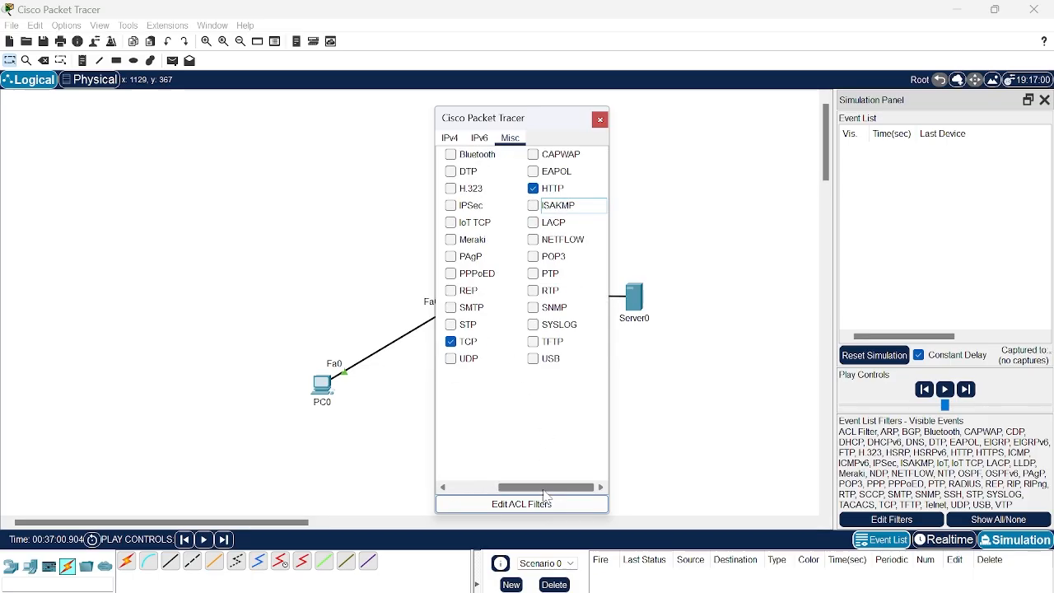
{"action": "left_click_drag", "start_coordinate": [548, 491], "coordinate": [515, 489]}
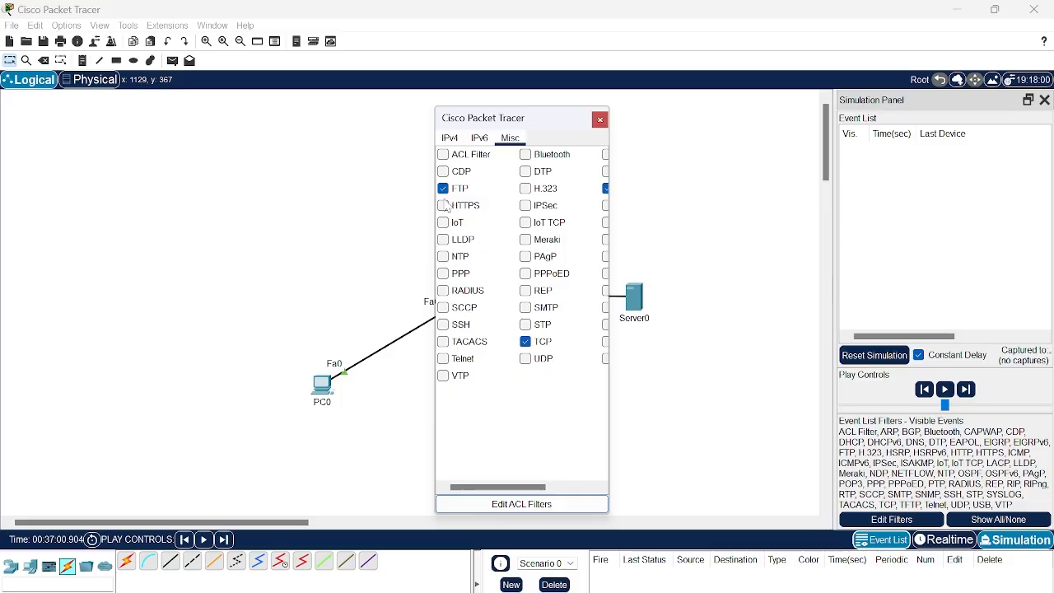
{"action": "left_click", "coordinate": [447, 139]}
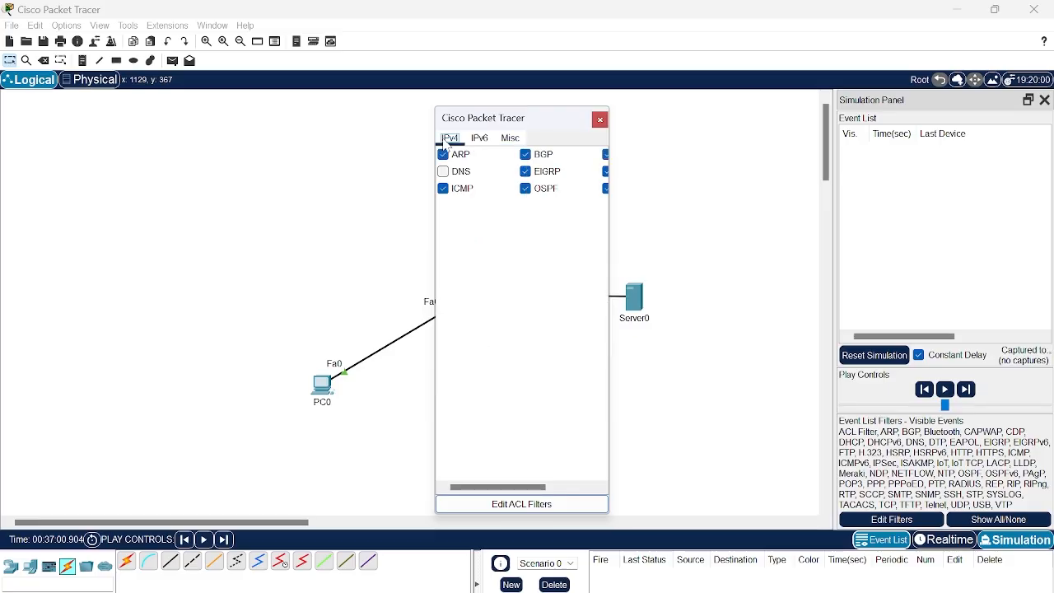
{"action": "left_click", "coordinate": [599, 120]}
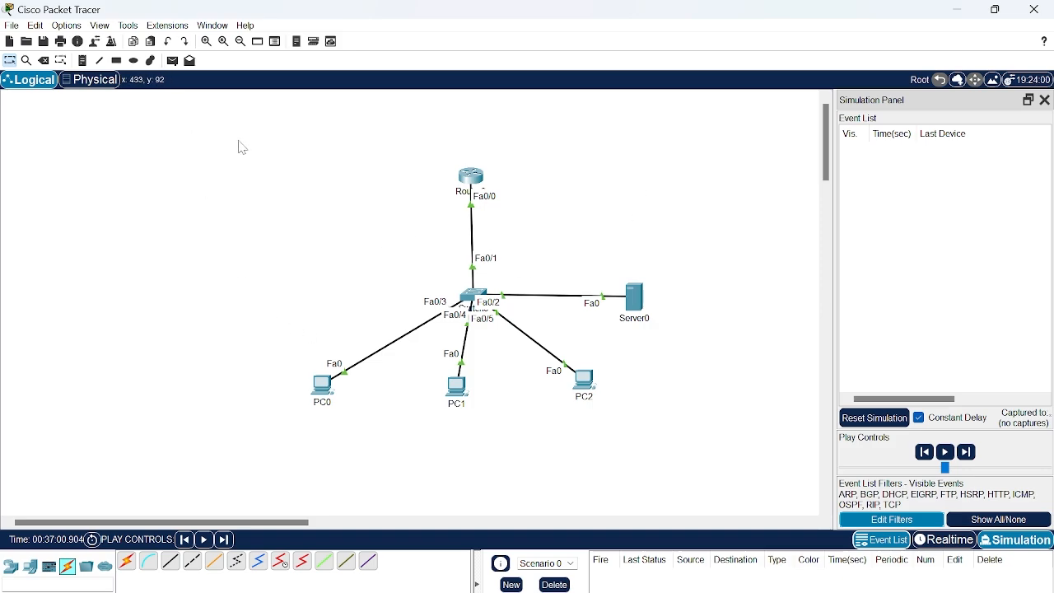
Step: Add a simple PDU from PC0 to Server0 and play the simulation with the TCP filters
{"action": "left_click", "coordinate": [172, 62]}
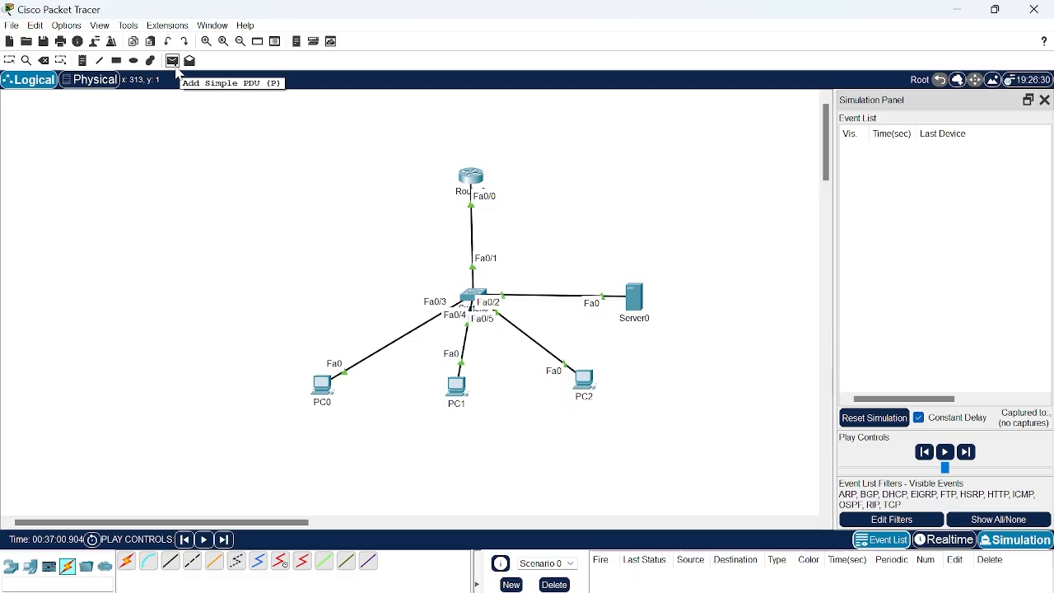
{"action": "left_click", "coordinate": [323, 384]}
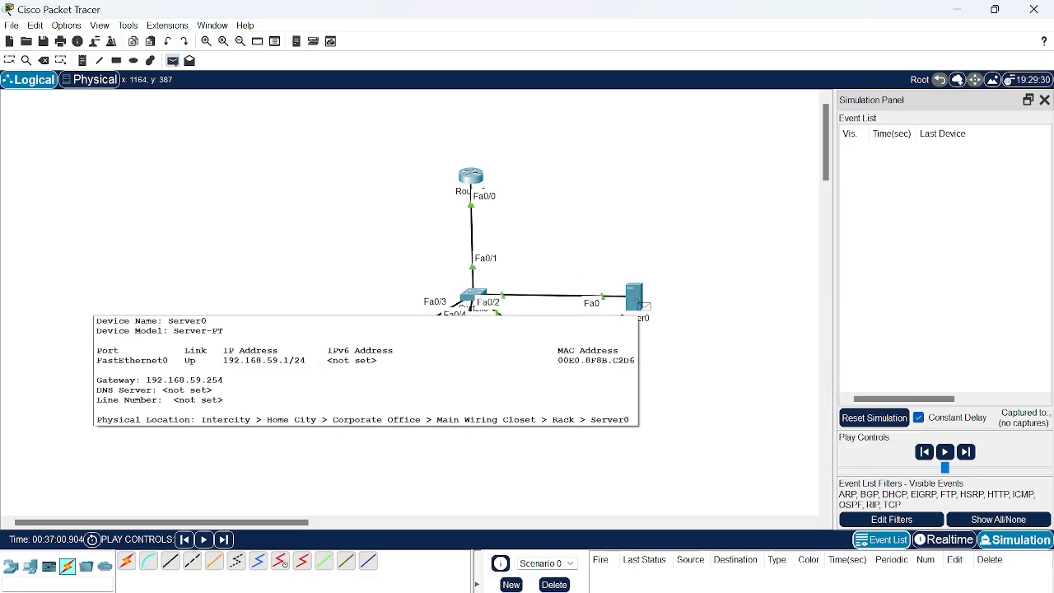
{"action": "left_click", "coordinate": [642, 305]}
{"action": "left_click", "coordinate": [947, 452]}
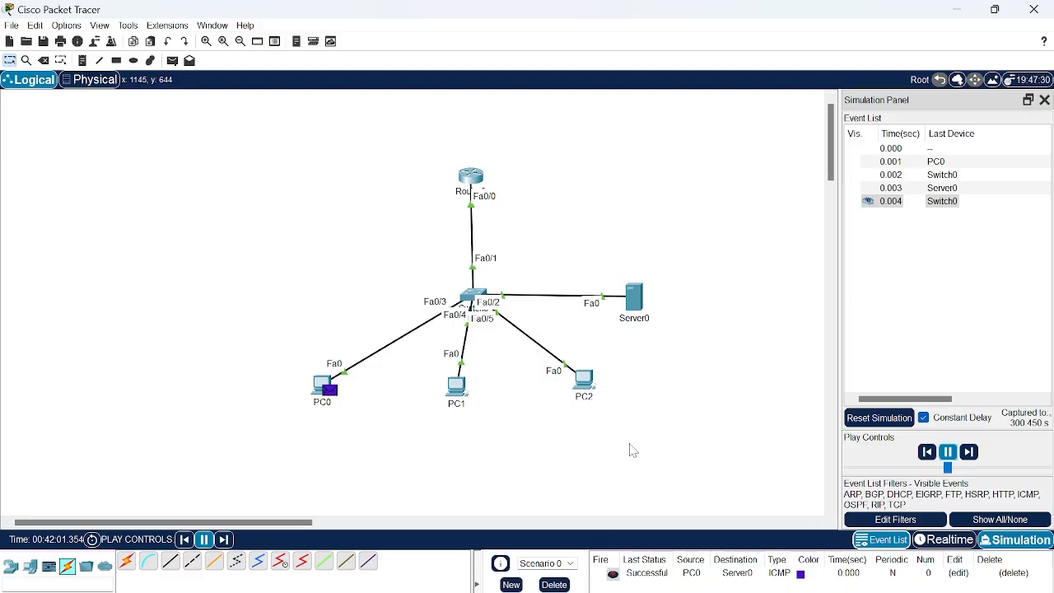
Step: Delete the current PDU scenario and edit the event filters, enabling DNS and UDP and clearing FTP, HTTP and TCP
{"action": "left_click", "coordinate": [554, 584]}
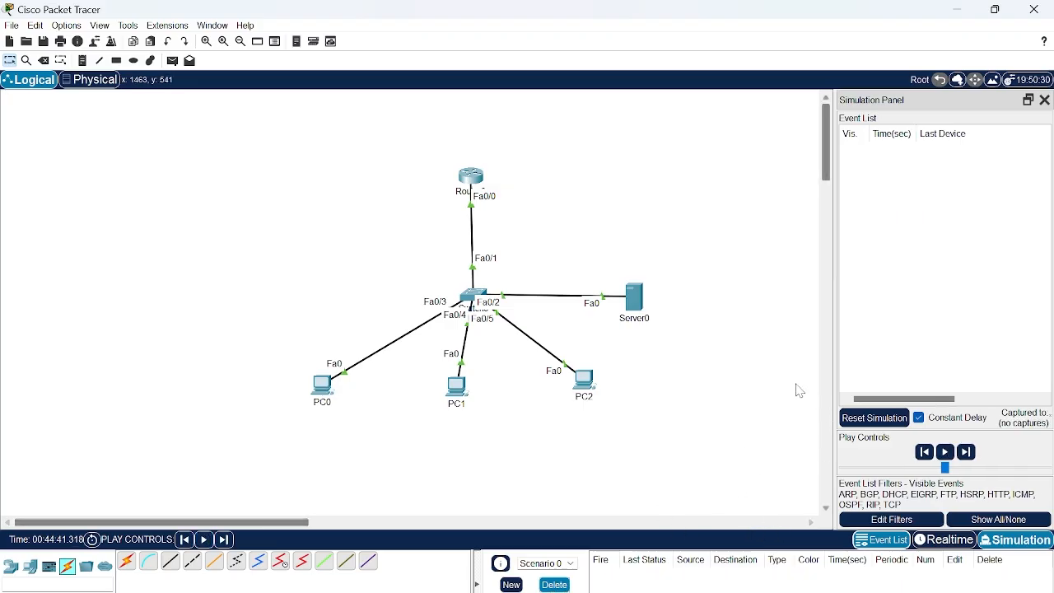
{"action": "left_click", "coordinate": [889, 520]}
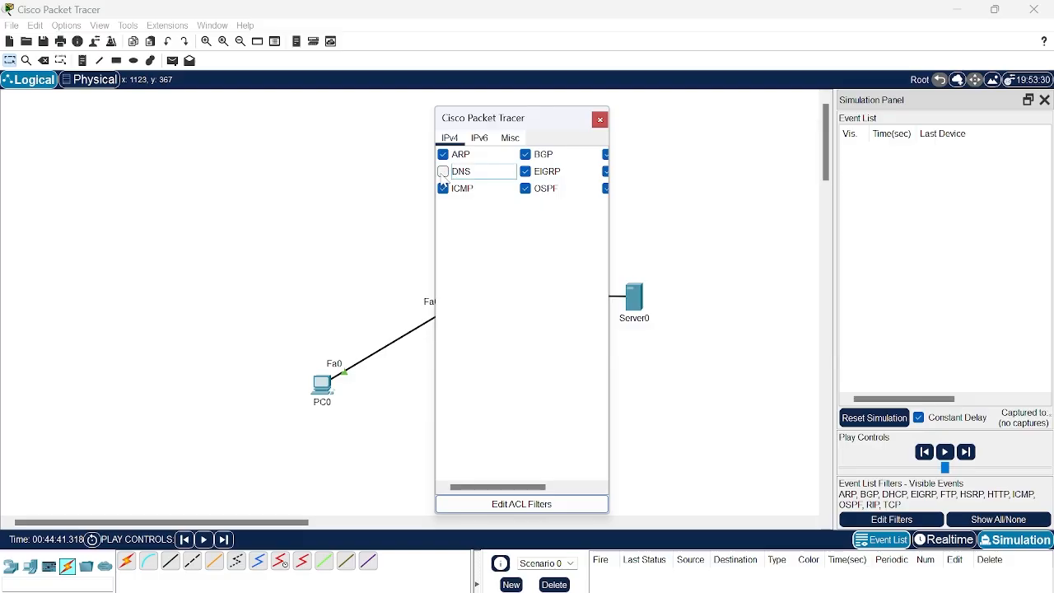
{"action": "left_click", "coordinate": [510, 137]}
{"action": "left_click", "coordinate": [444, 189]}
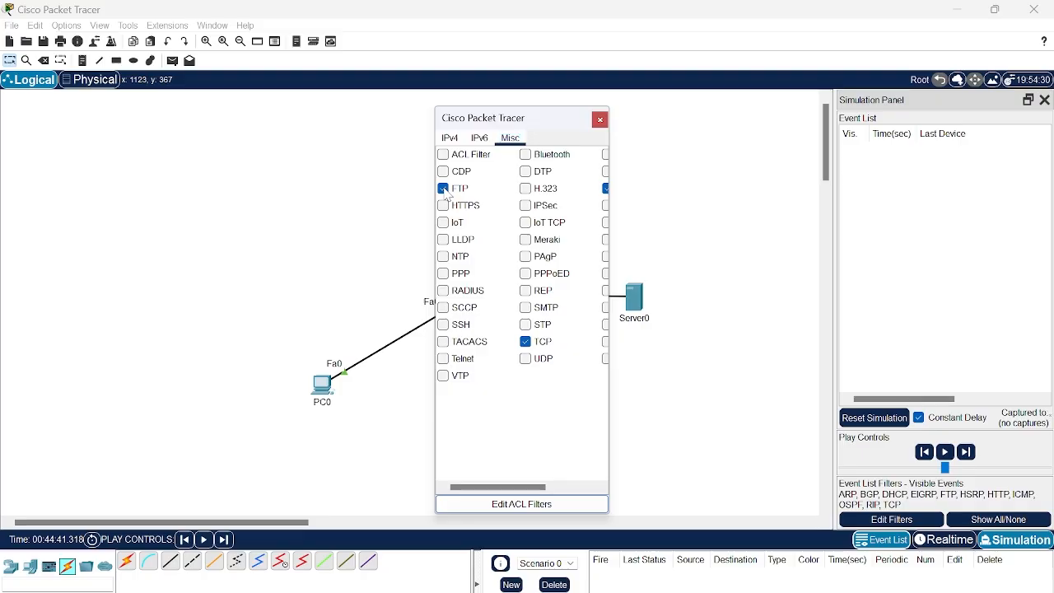
{"action": "left_click", "coordinate": [606, 188]}
{"action": "left_click", "coordinate": [526, 342]}
{"action": "left_click", "coordinate": [527, 360]}
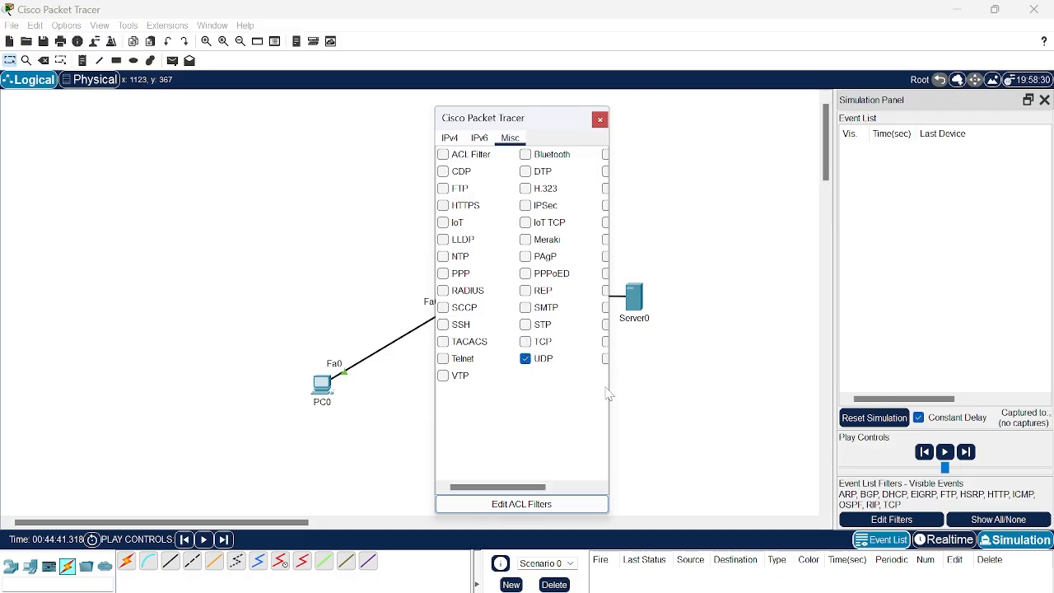
{"action": "left_click", "coordinate": [656, 387]}
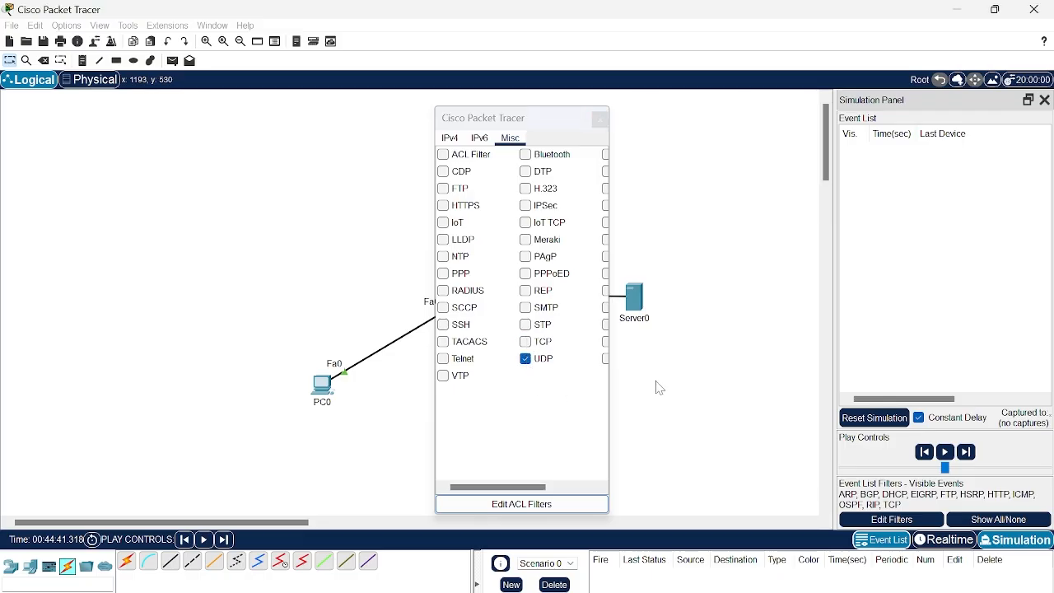
{"action": "left_click", "coordinate": [600, 120]}
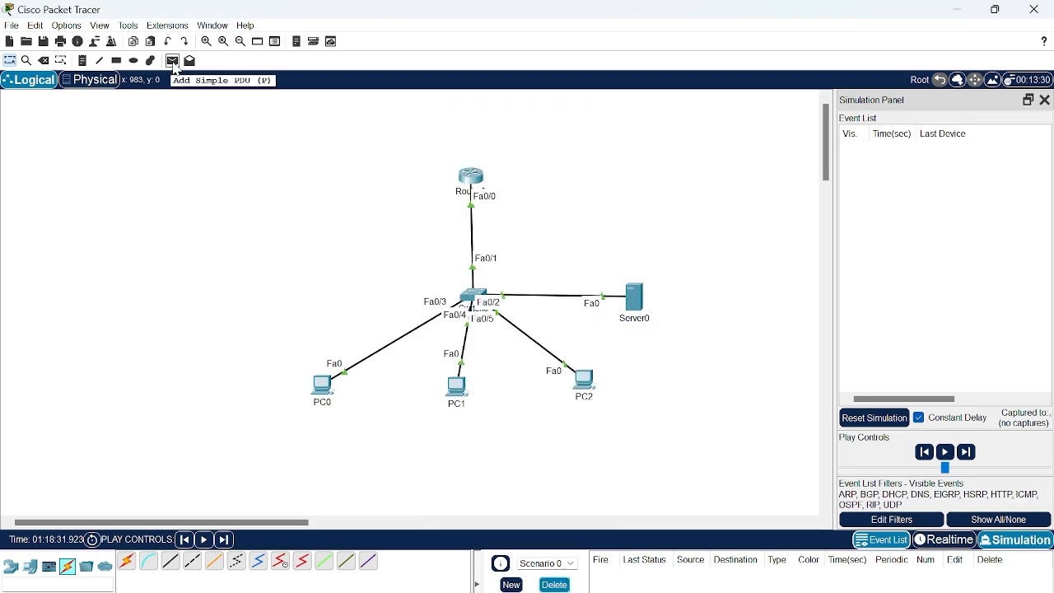
Step: Add a new simple PDU from PC0 to Server0 and play the simulation with the UDP filters
{"action": "left_click", "coordinate": [174, 66]}
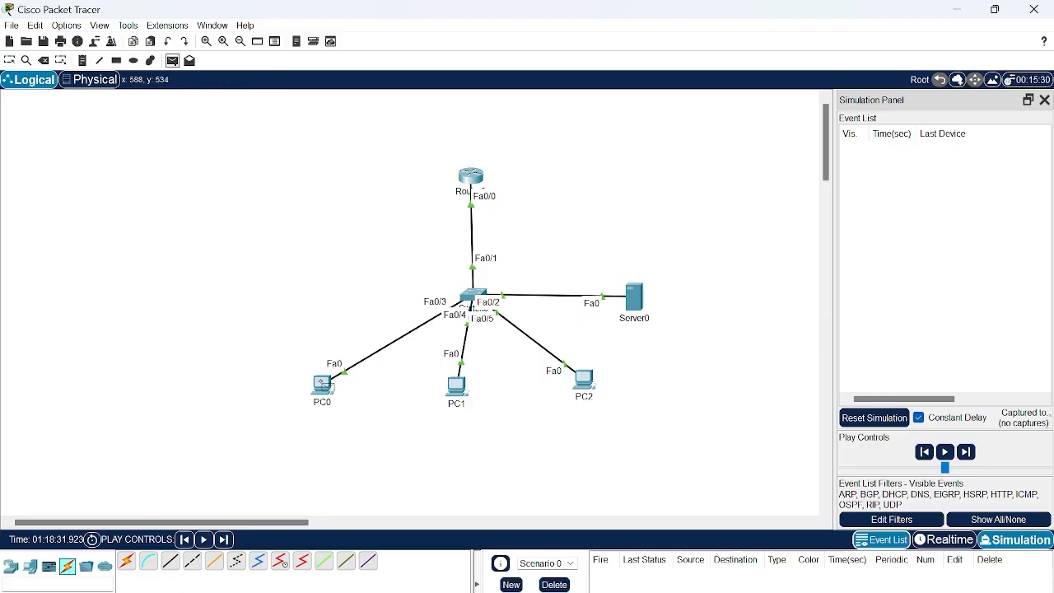
{"action": "left_click", "coordinate": [324, 384]}
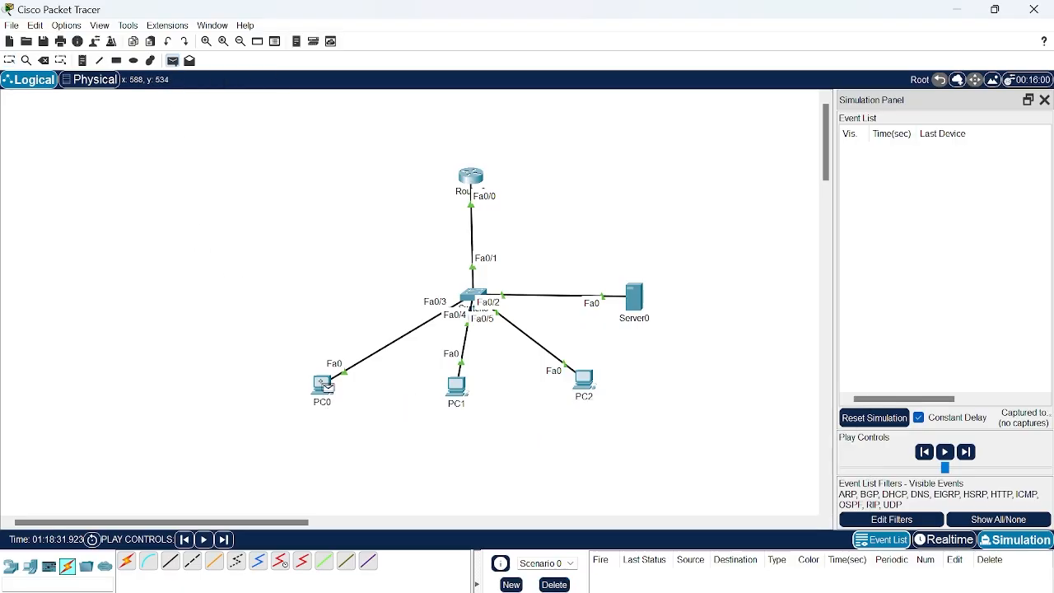
{"action": "left_click", "coordinate": [636, 301]}
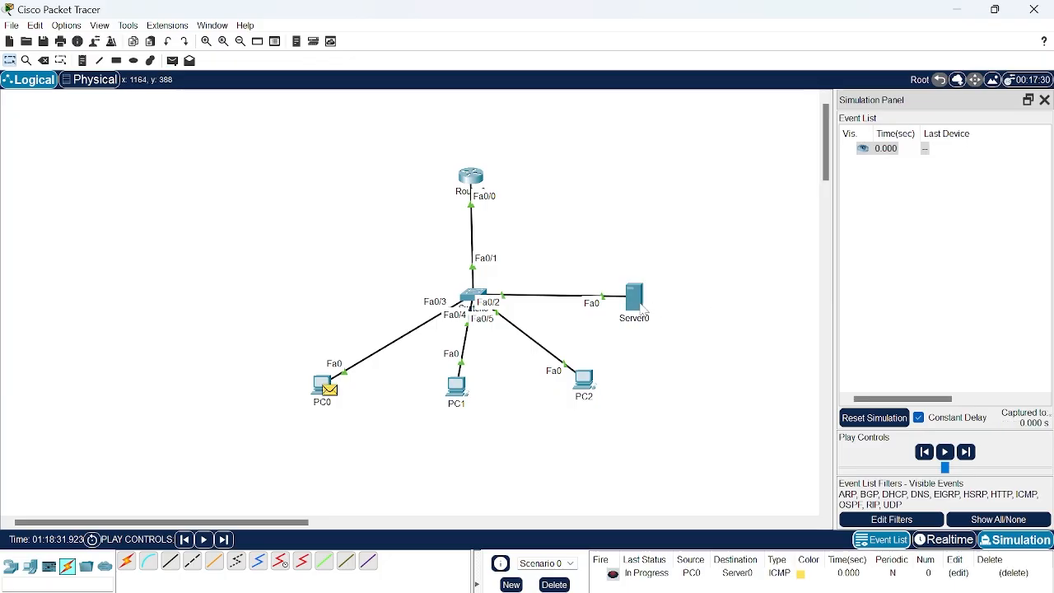
{"action": "left_click", "coordinate": [947, 454]}
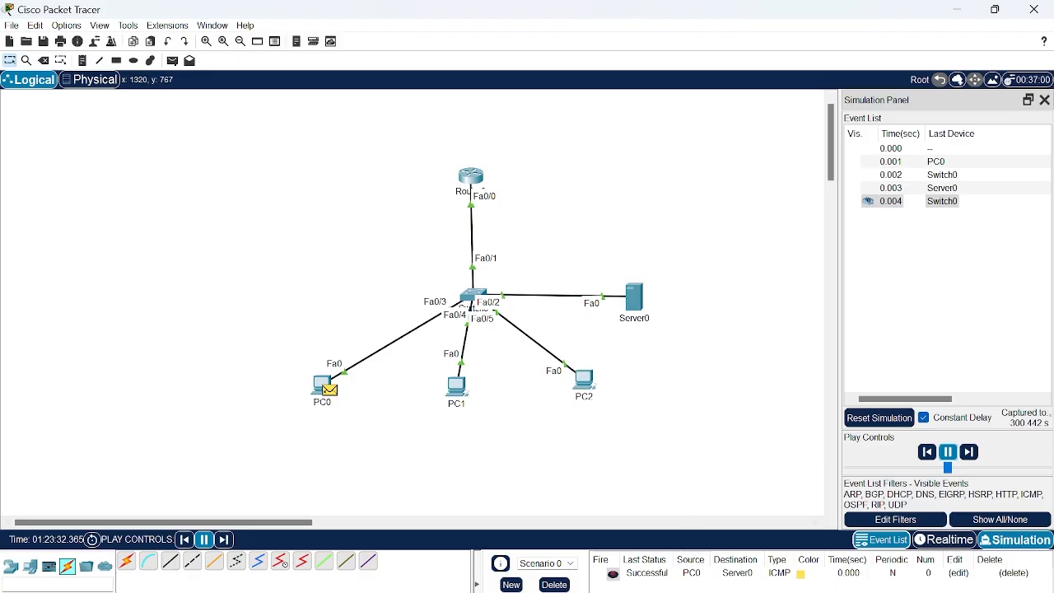
Step: Switch to the Gamma presentation in the browser and go to the Kesimpulan slide
{"action": "left_click", "coordinate": [644, 583]}
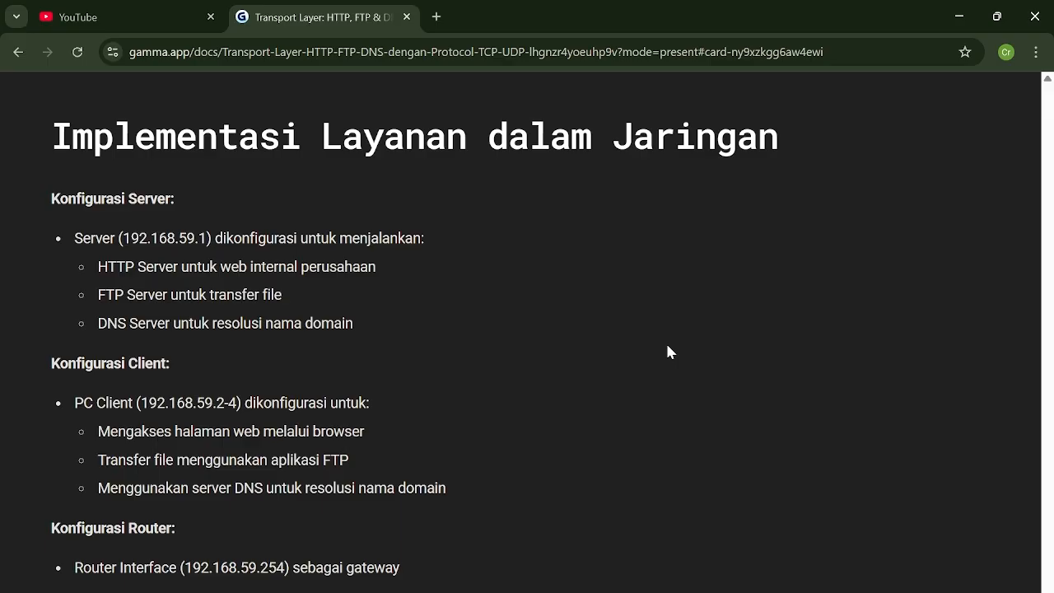
{"action": "scroll", "coordinate": [667, 351], "scroll_direction": "down", "scroll_amount": 5}
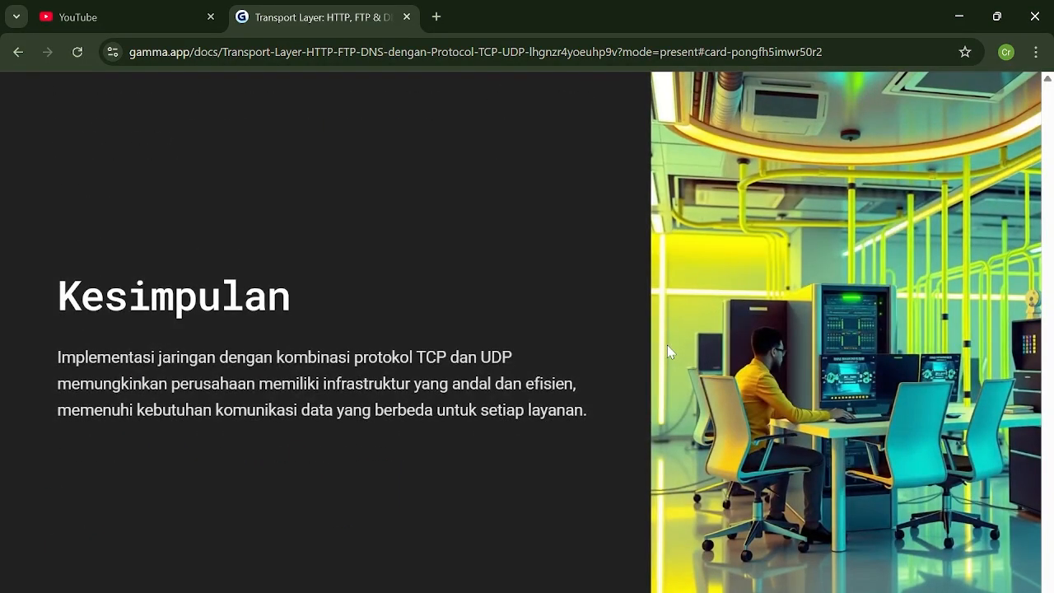